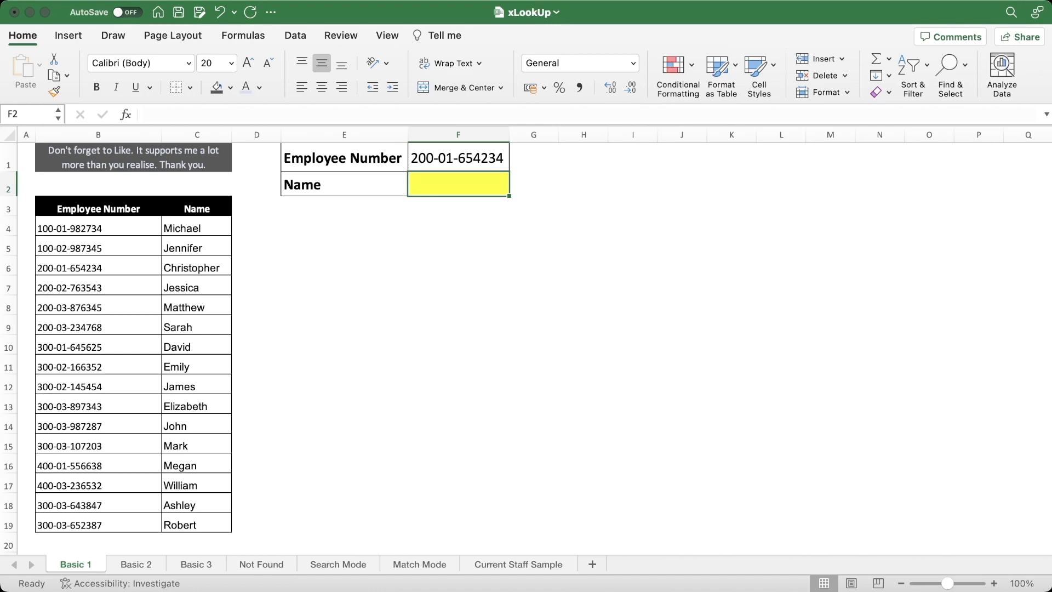
Set the employee number in F1 to the one from row 9 and enter =VLOOKUP(F1,B4:C19,2,0) in F2.
click(458, 158)
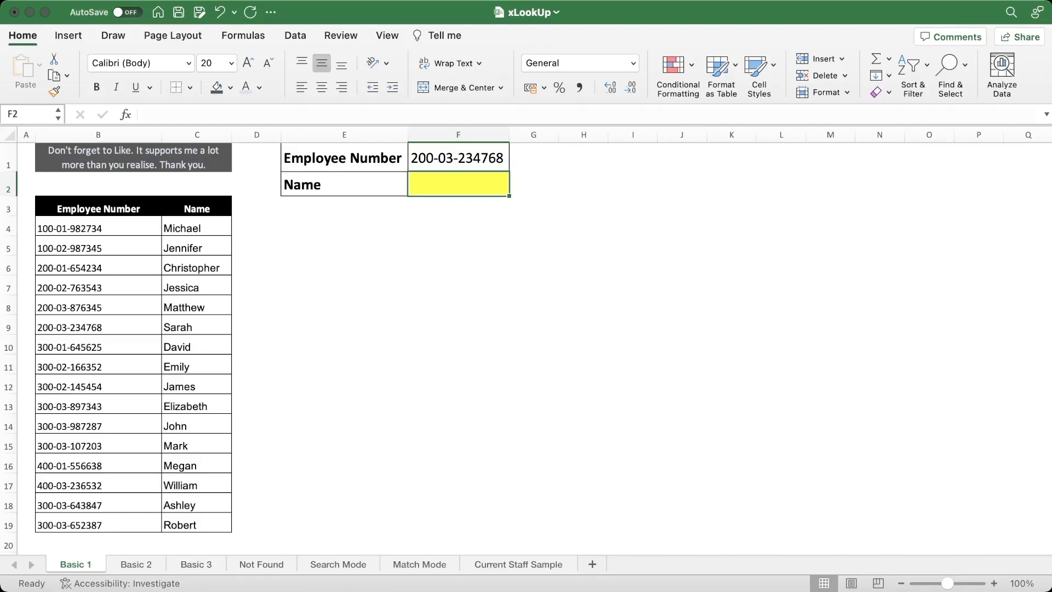
text(=VLOOKUP()
key(Up)
text(,)
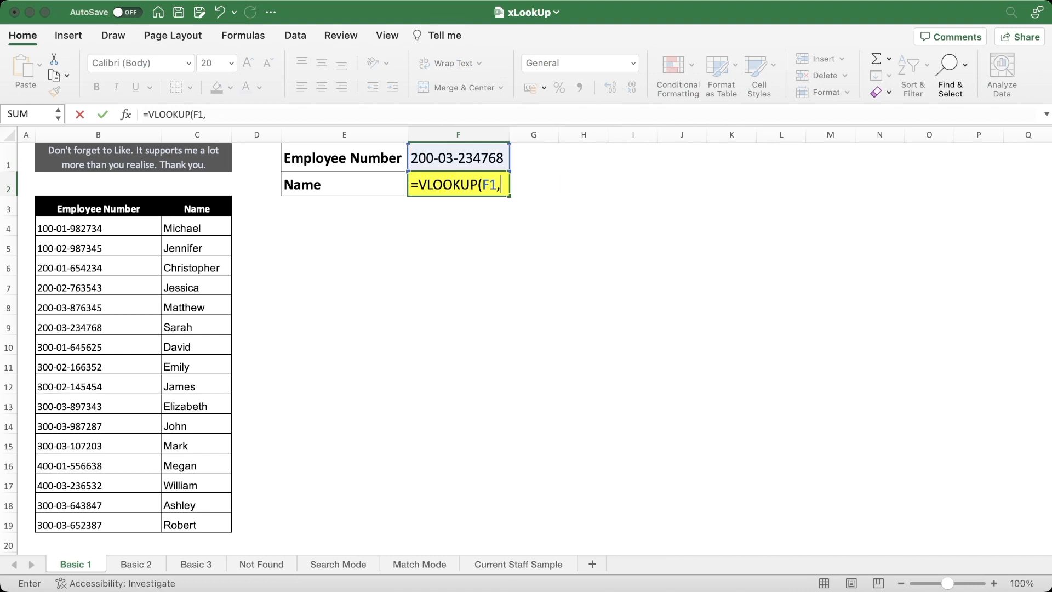
click(99, 227)
key(ctrl+shift+Down)
key(ctrl+shift+Right)
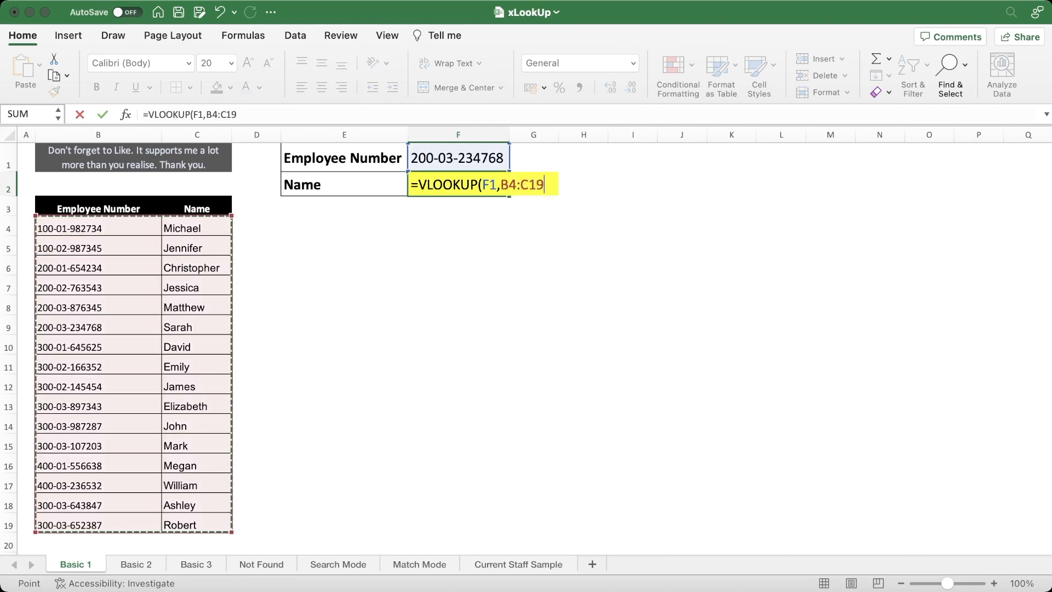
text(,2,0)
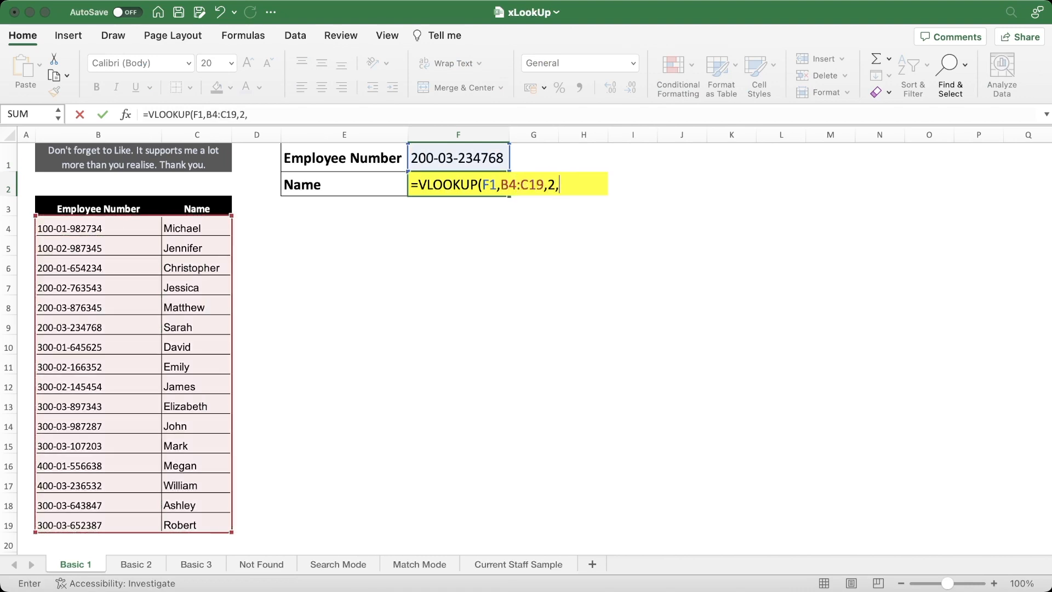
key(Return)
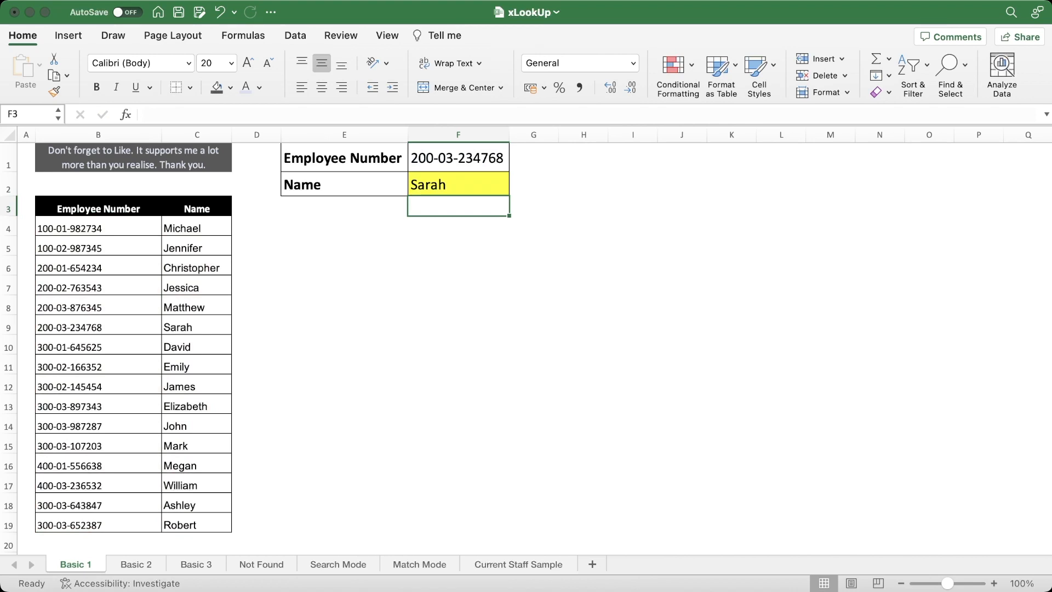
click(458, 185)
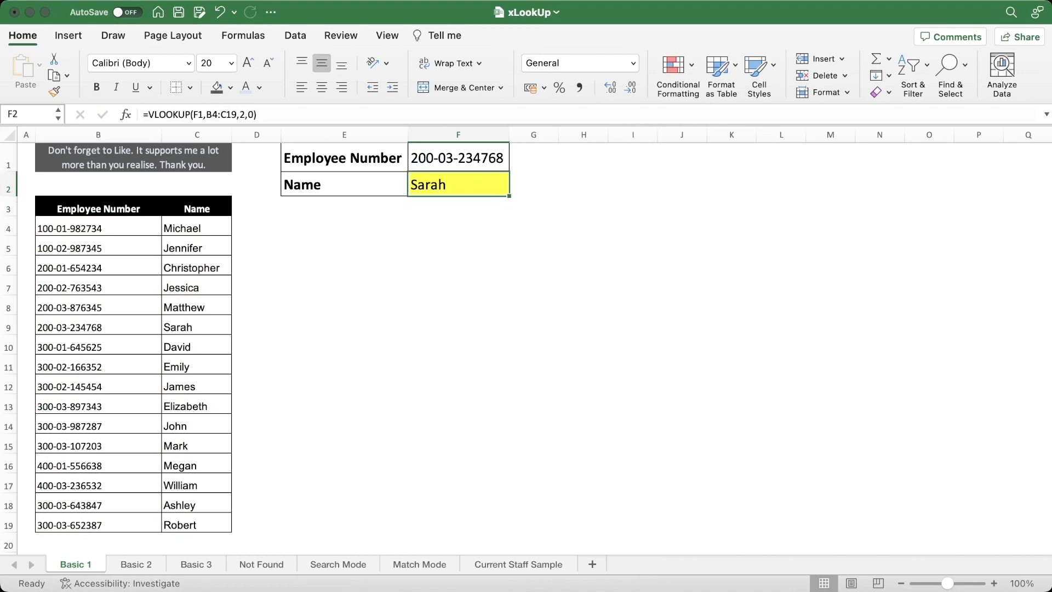
text(=xl)
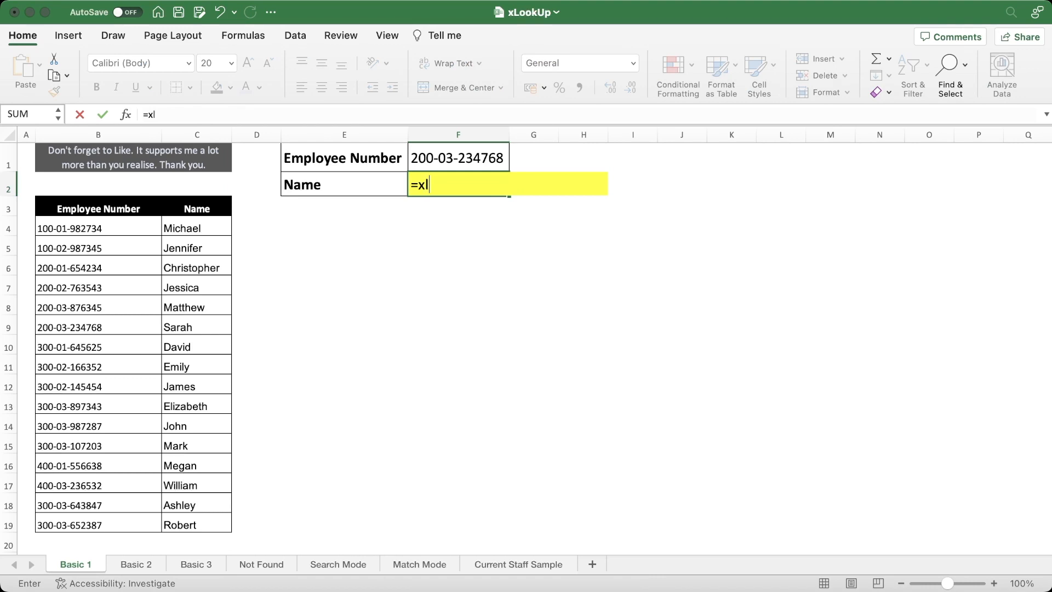
key(Tab)
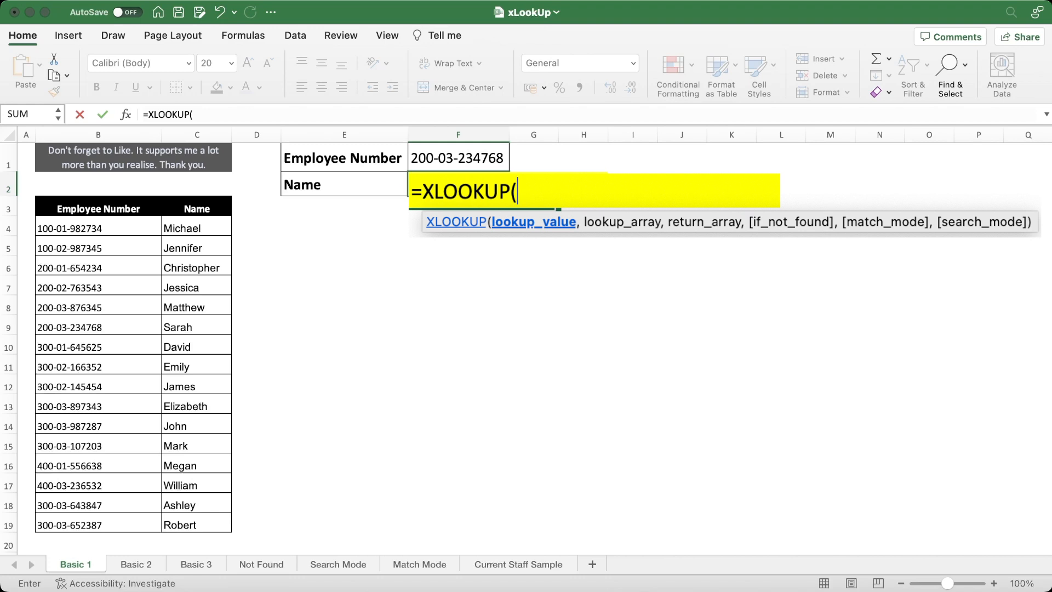
key(Escape)
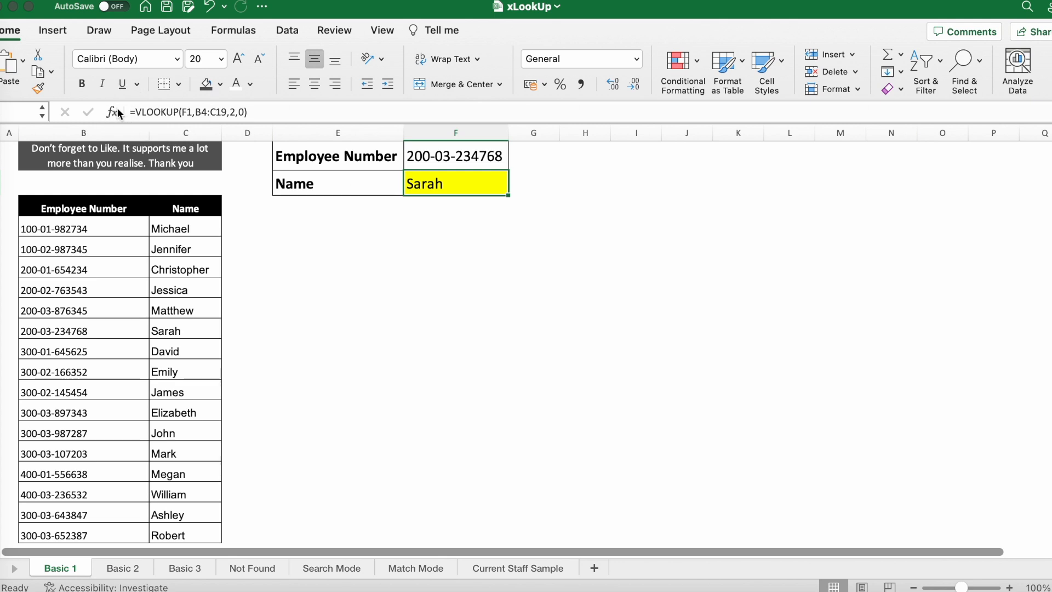
Search the Formula Builder for xlookup and insert the XLOOKUP function into the formula in F2.
click(117, 107)
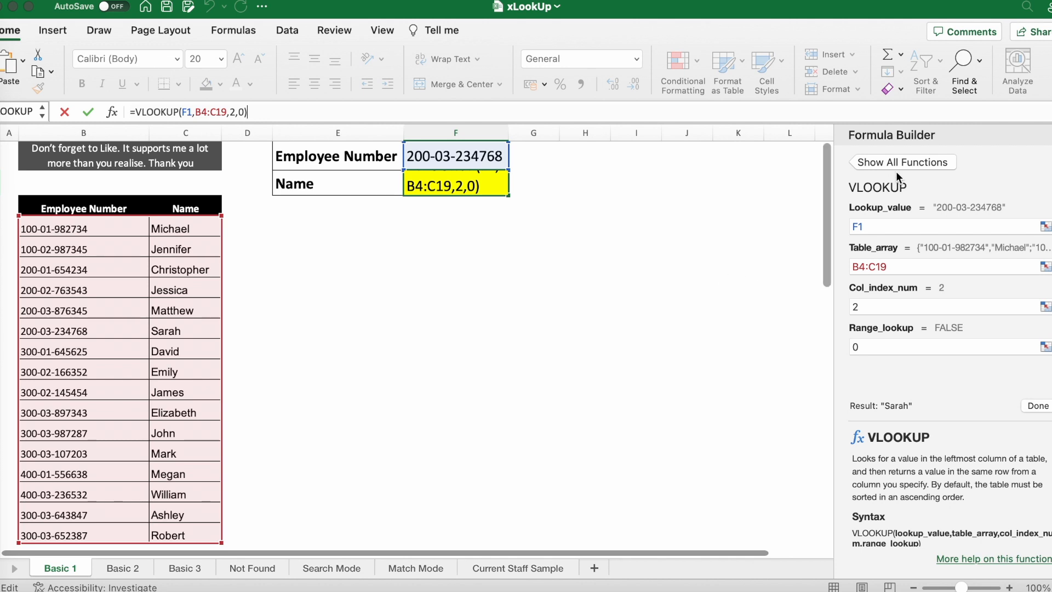
click(906, 161)
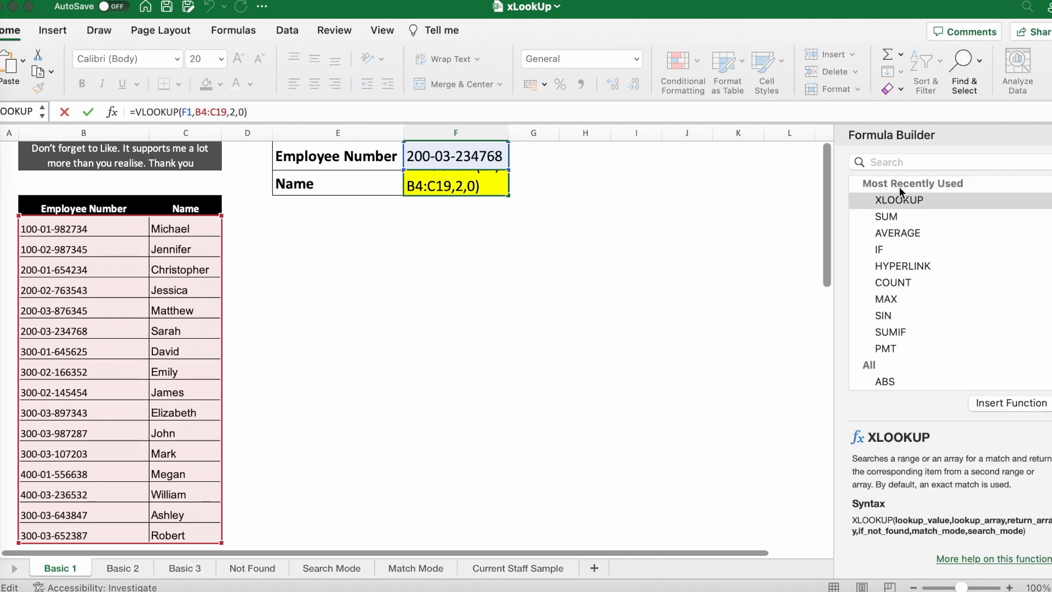
click(895, 163)
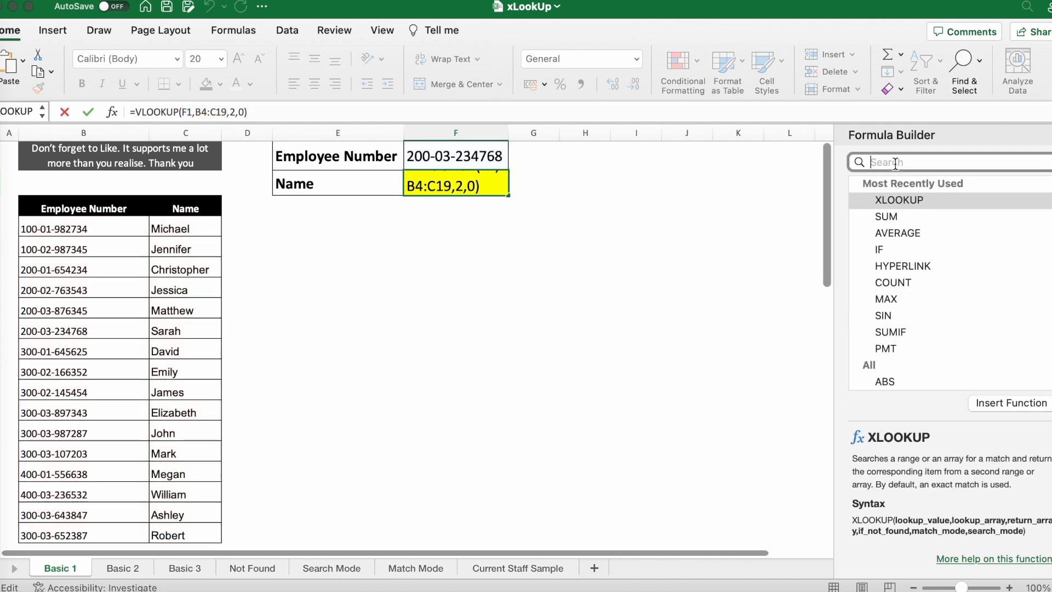
text(xloo)
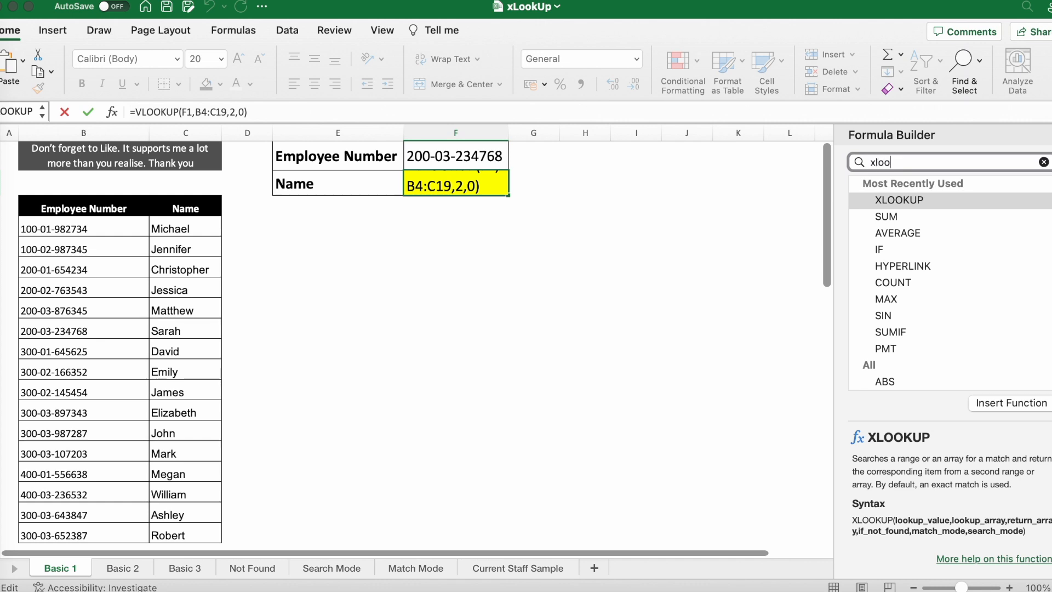
text(kup)
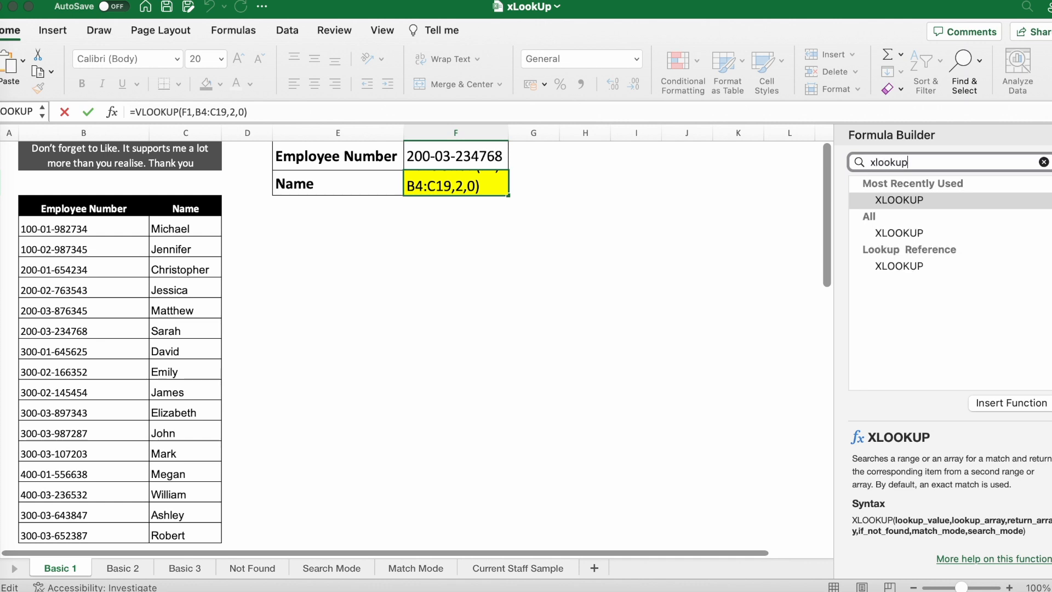
double_click(910, 199)
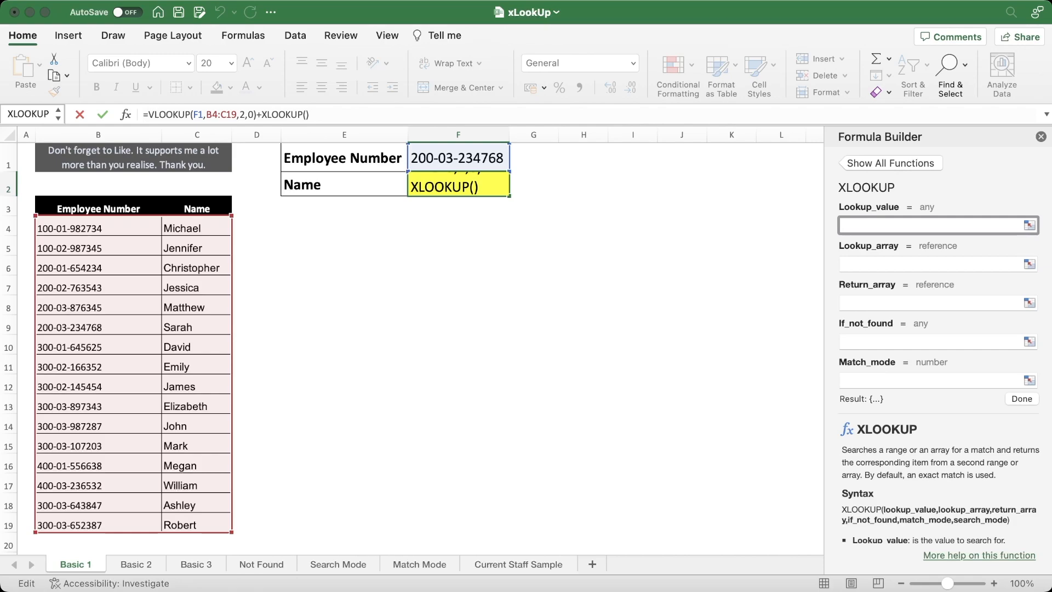
Review XLOOKUP's arguments and their descriptions in the Formula Builder and close it without keeping the inserted function.
scroll(909, 325, down, 3)
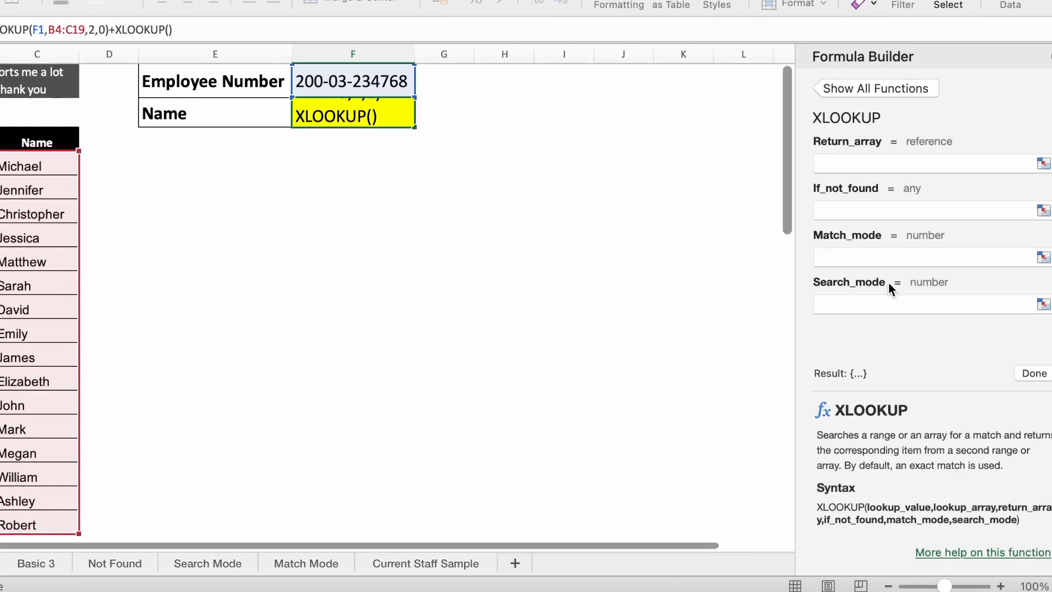
scroll(906, 466, down, 5)
scroll(847, 410, down, 1)
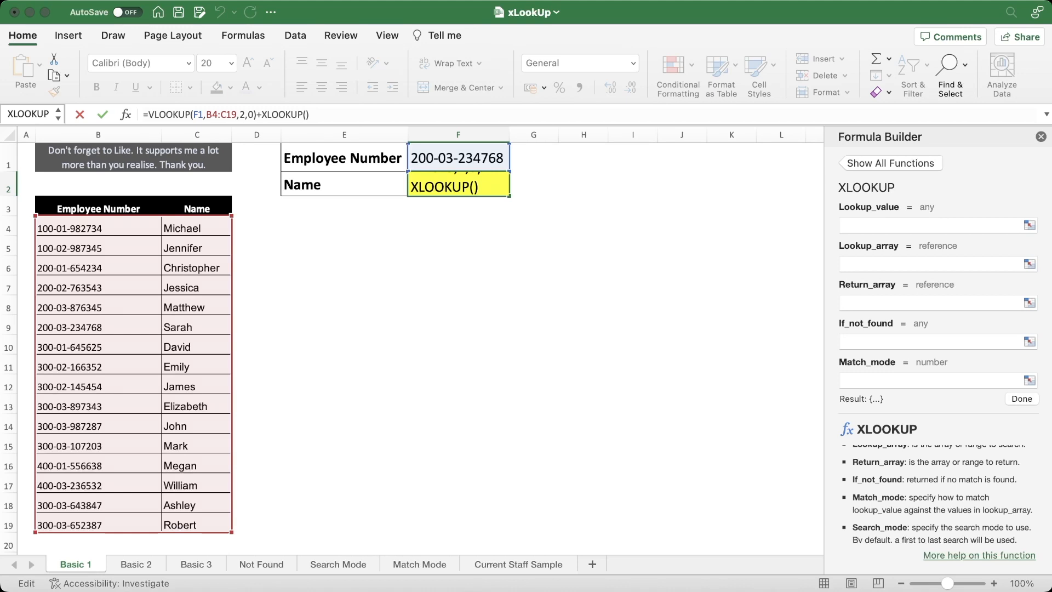
click(1041, 137)
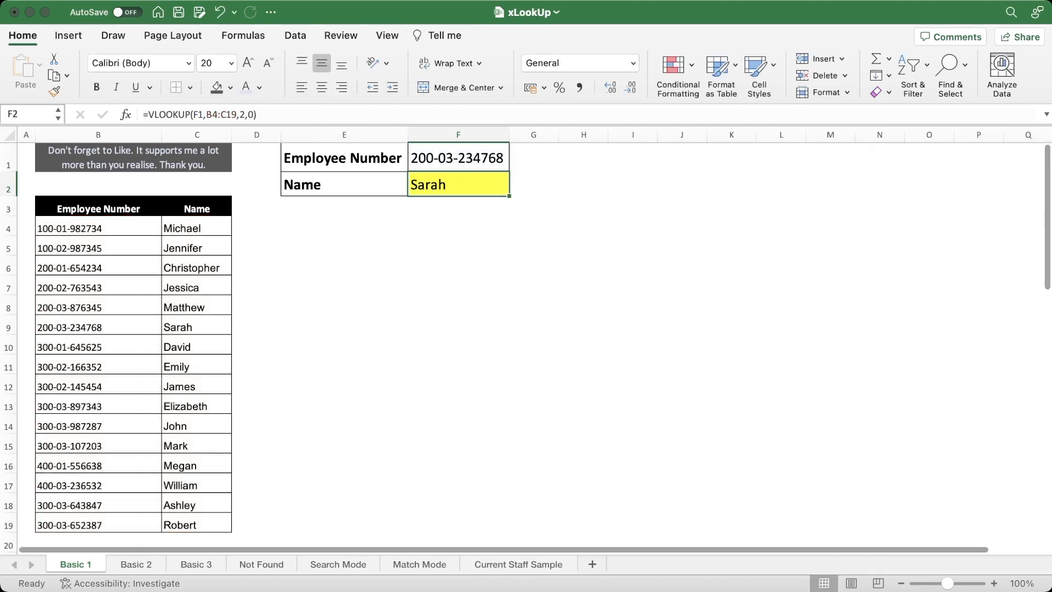
Replace the formula in F2 with =XLOOKUP(F1,B4:B19,C4:C19) to return the name for the employee number.
text(=xl)
key(Tab)
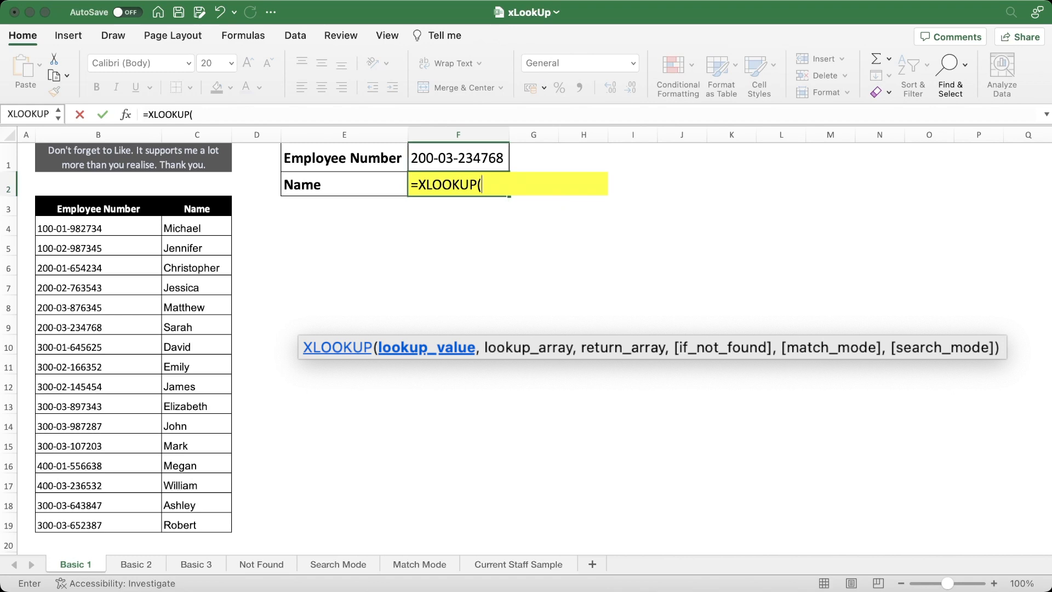
key(Up)
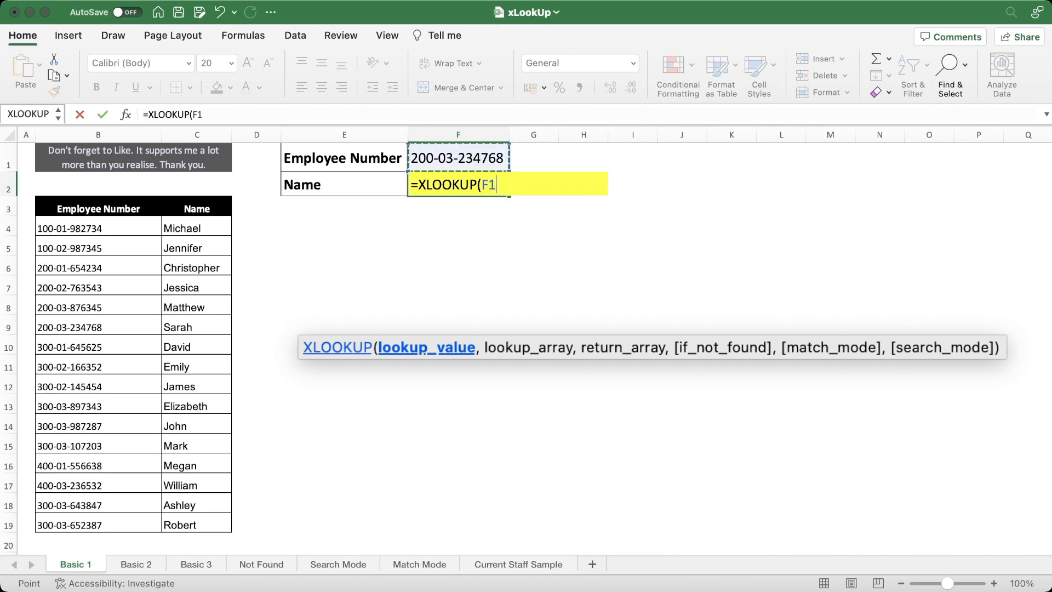
text(,)
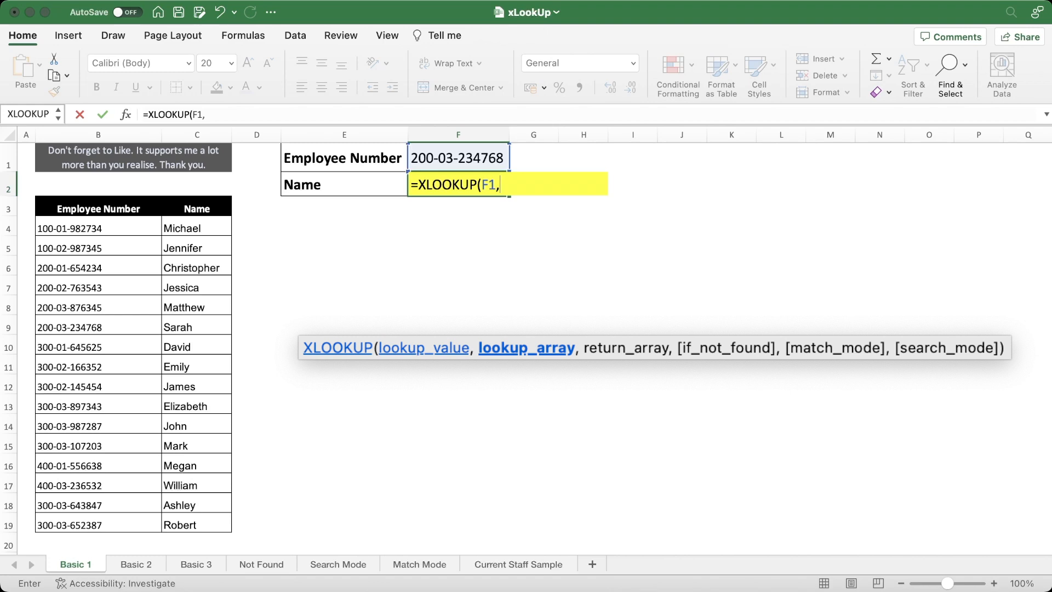
click(98, 227)
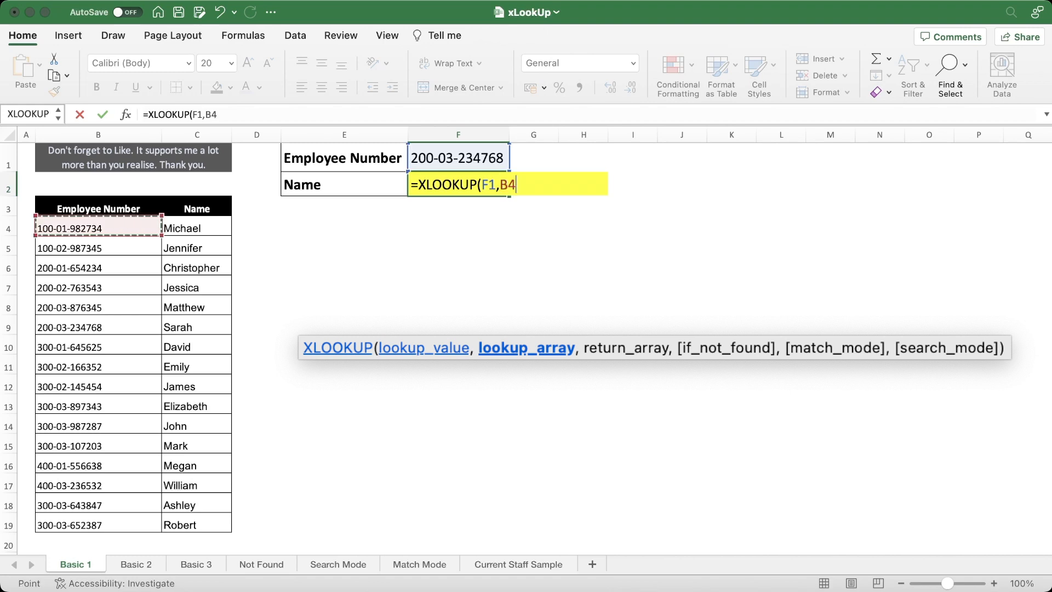
key(ctrl+shift+Down)
text(,)
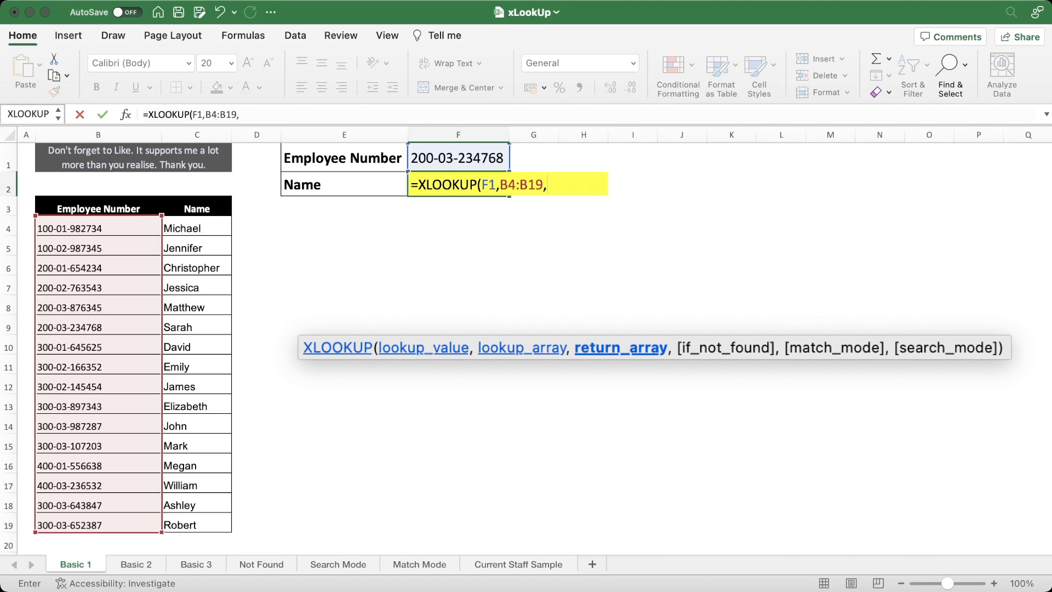
click(197, 226)
drag(197, 226, 197, 525)
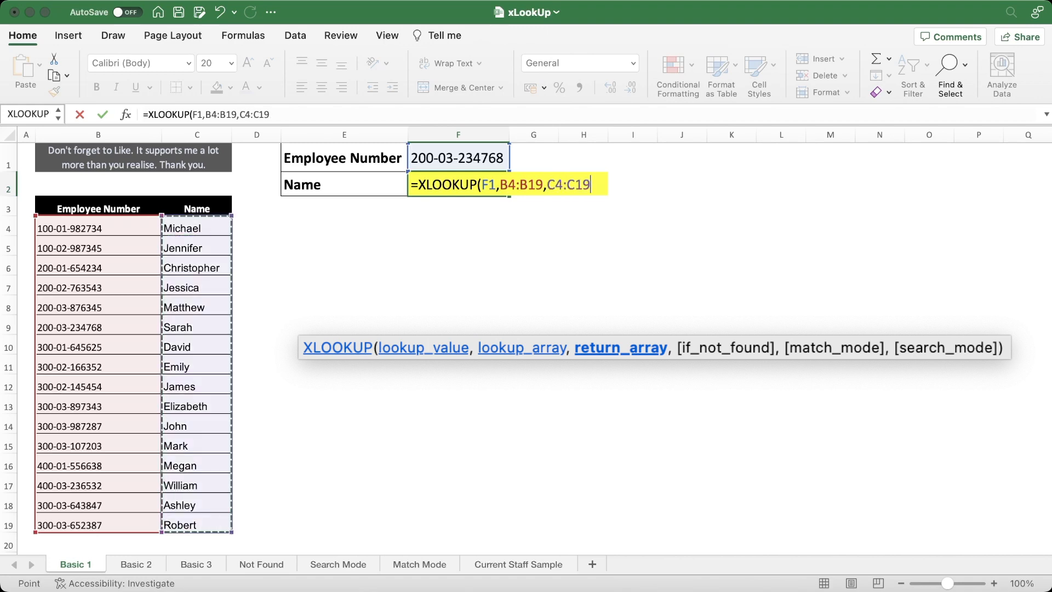
key(Return)
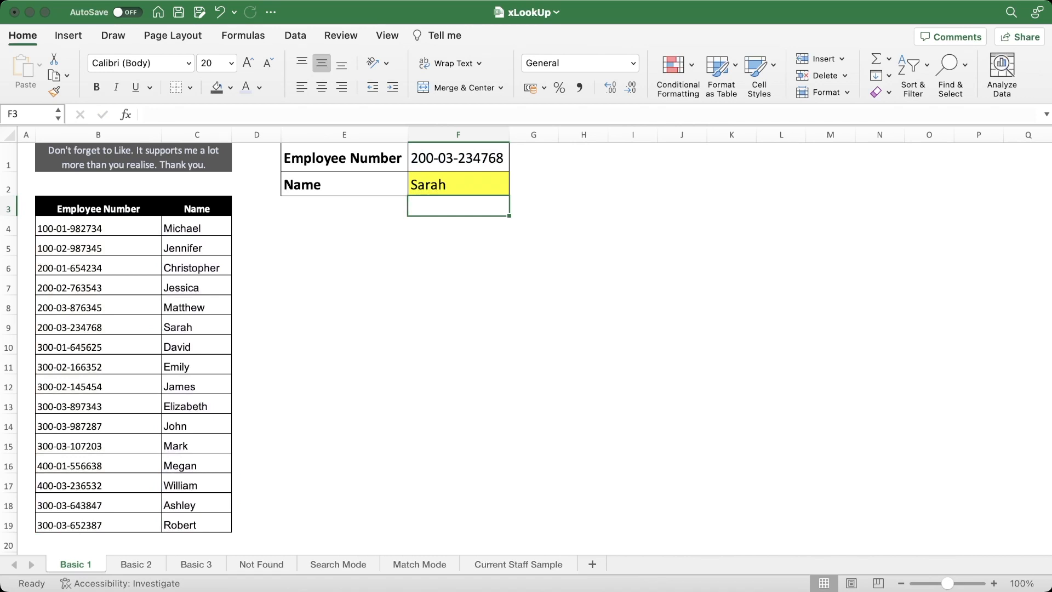
Test the lookup by choosing several different employee numbers in F1, ending with the one from row 12.
click(506, 157)
click(515, 156)
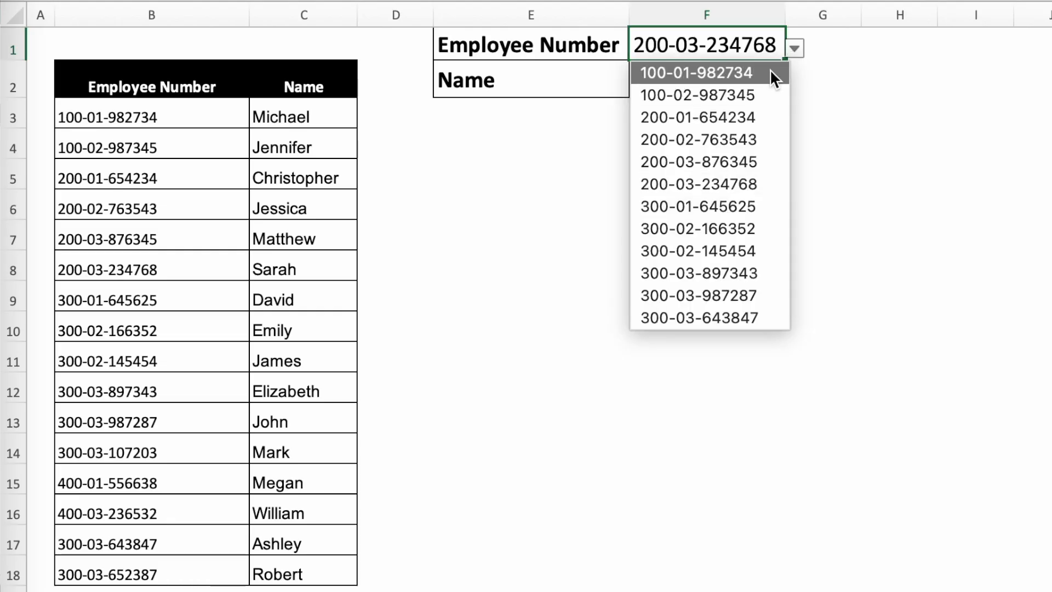
click(771, 73)
click(796, 48)
click(784, 97)
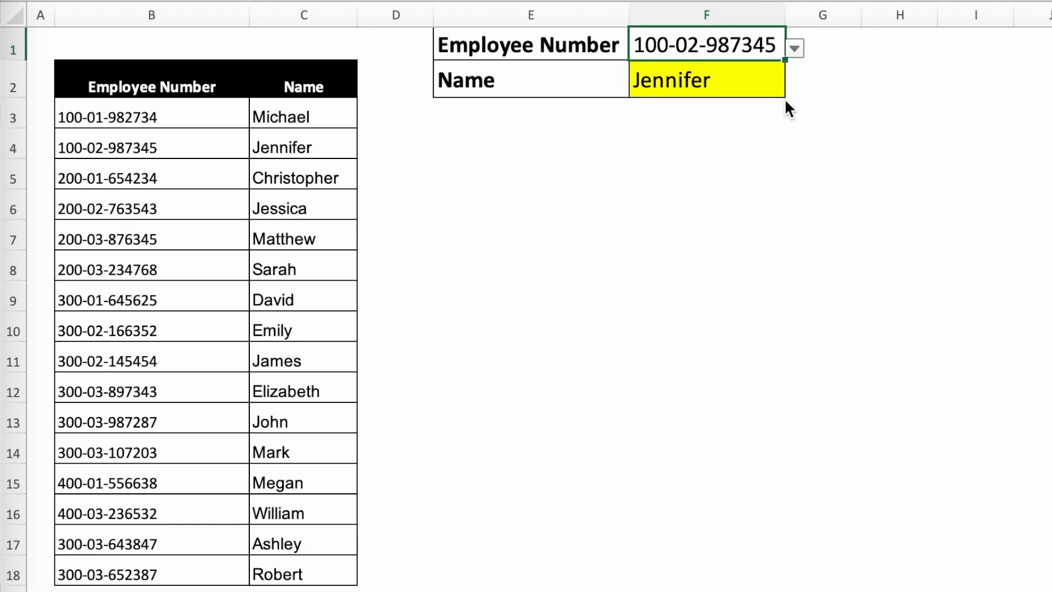
click(796, 50)
click(792, 122)
click(796, 50)
click(767, 248)
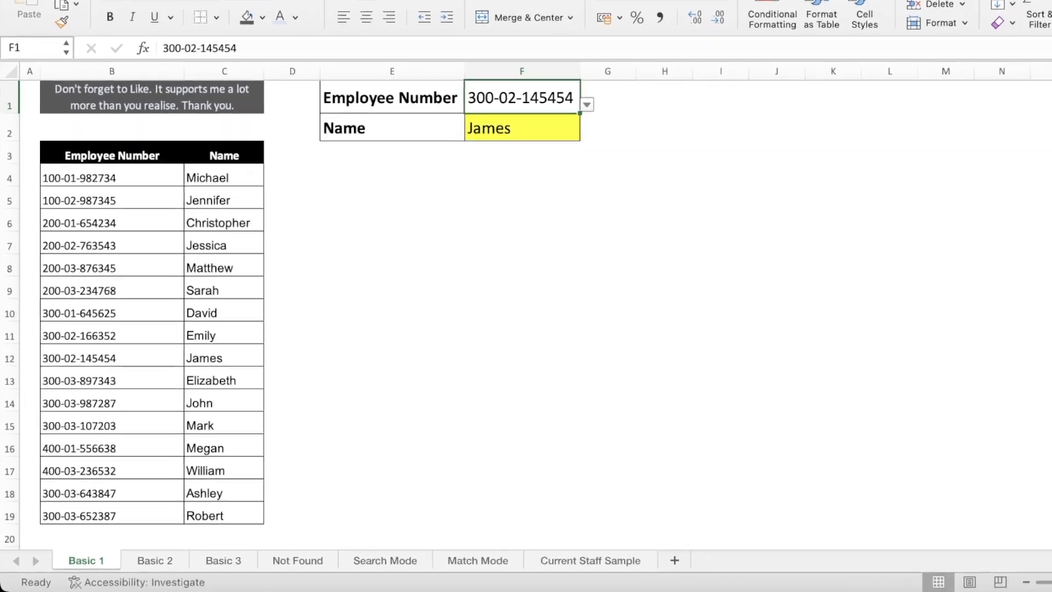
On the Basic 2 sheet, enter =VLOOKUP(F1,B4:C19,2,0) in the Name cell F2 and reselect that cell.
click(154, 560)
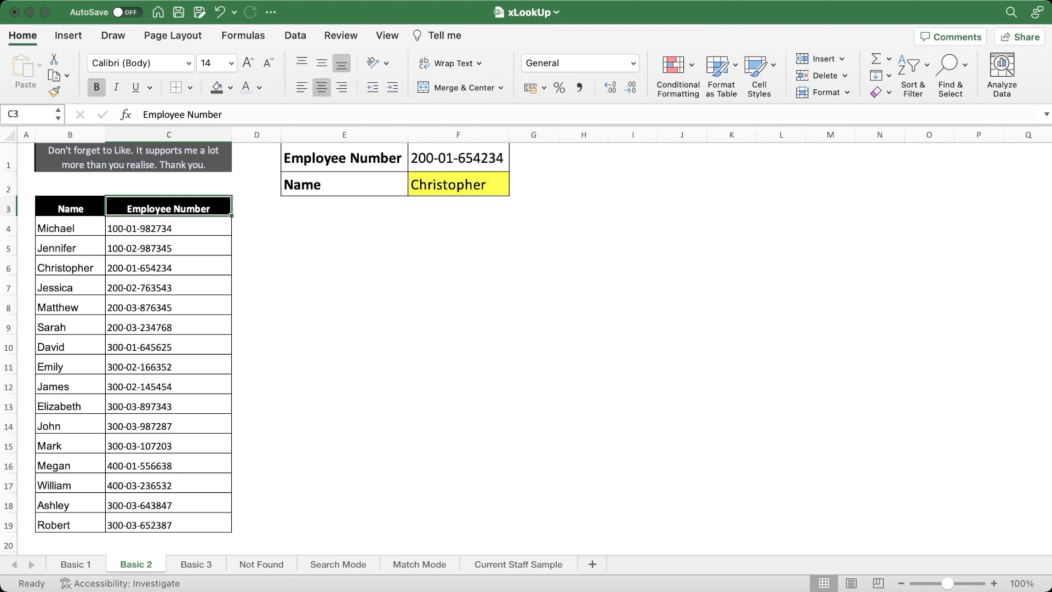
click(458, 185)
text(=VLOOKUP(F1,)
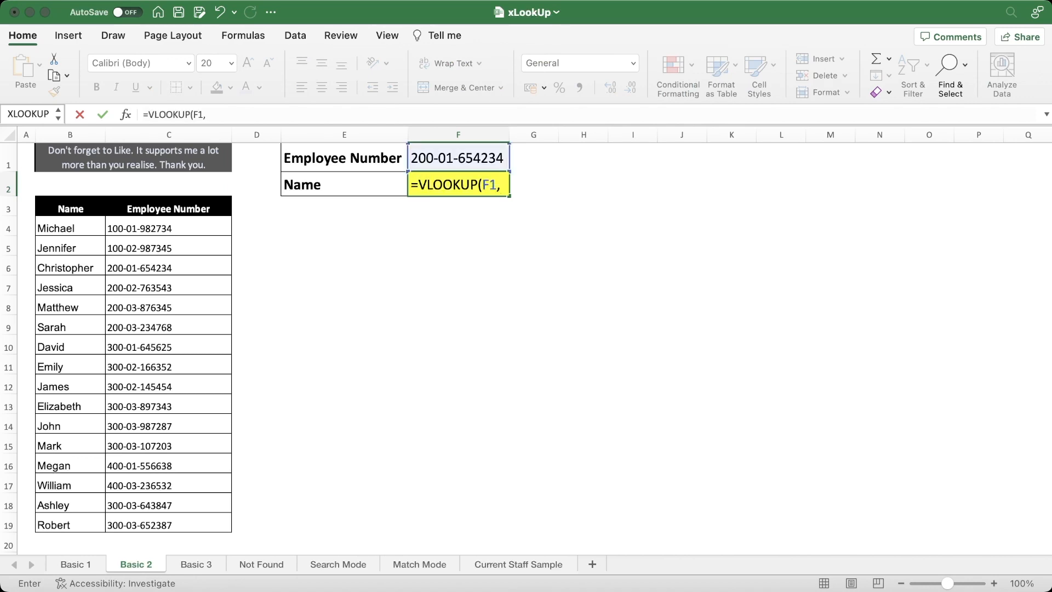
key(Down)
key(Left)
key(Left)
key(Left)
key(Left)
key(Down)
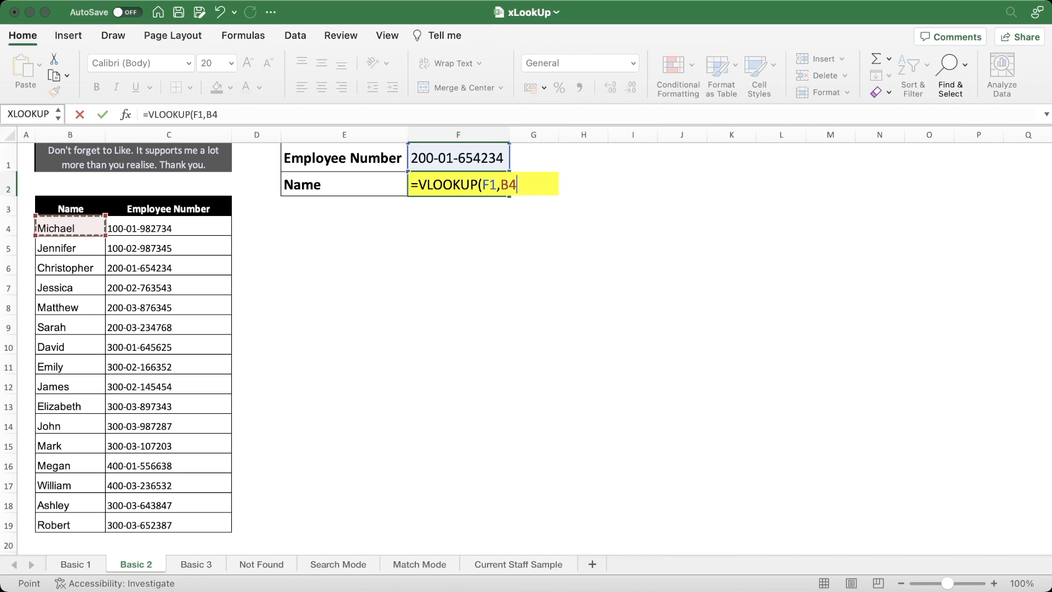
key(shift+Down)
key(shift+Down)
key(shift+Down)
key(shift+Down)
key(shift+Down)
key(shift+Down)
key(shift+Down)
key(shift+Down)
key(shift+Down)
key(shift+Down)
key(shift+Down)
key(shift+Down)
key(shift+Down)
key(shift+Down)
key(shift+Down)
key(shift+Right)
text(,)
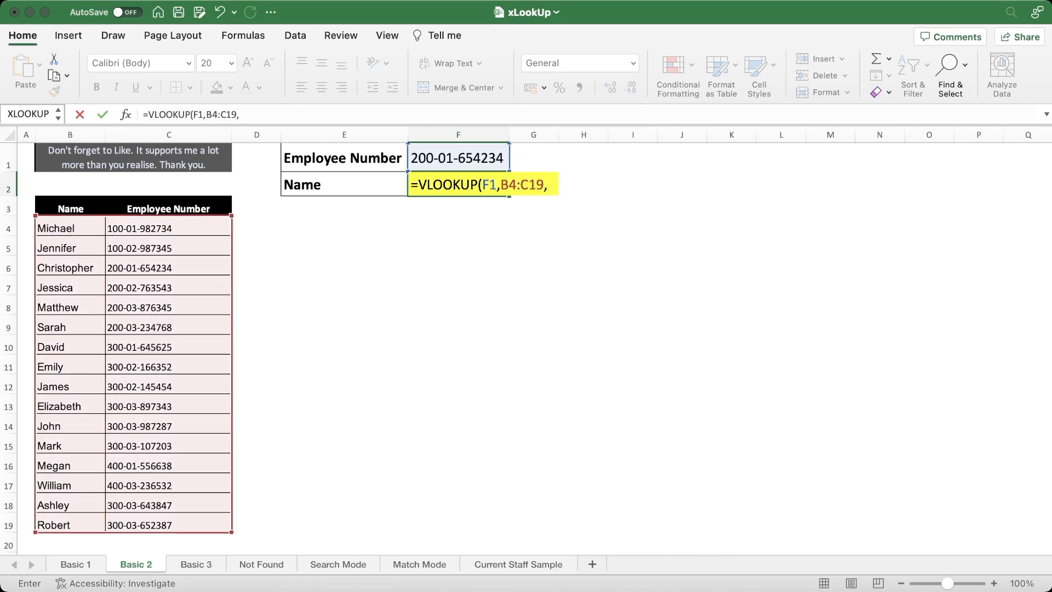
text(2,)
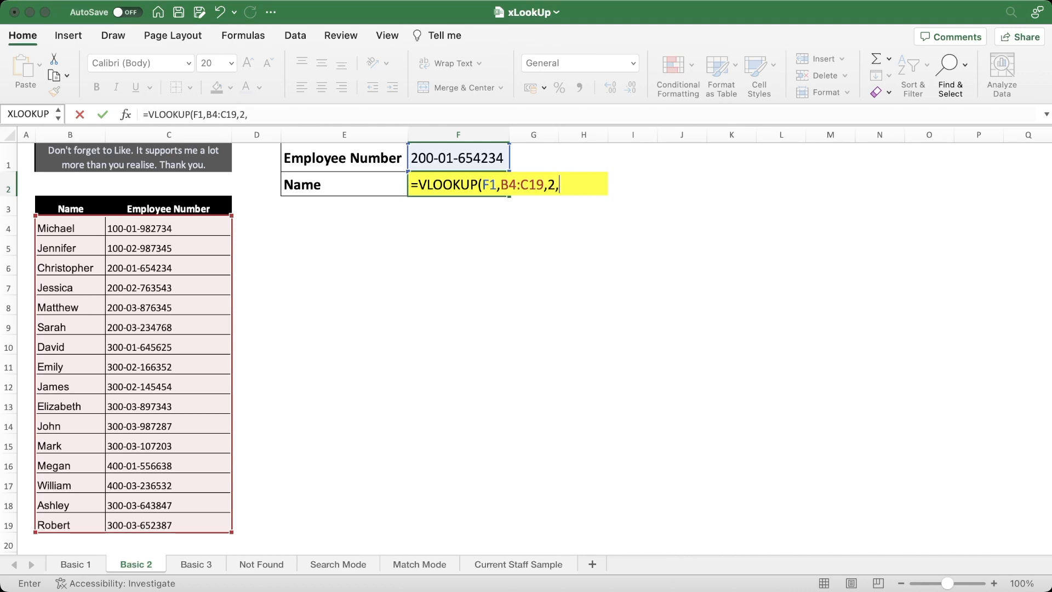
text(0)
key(Return)
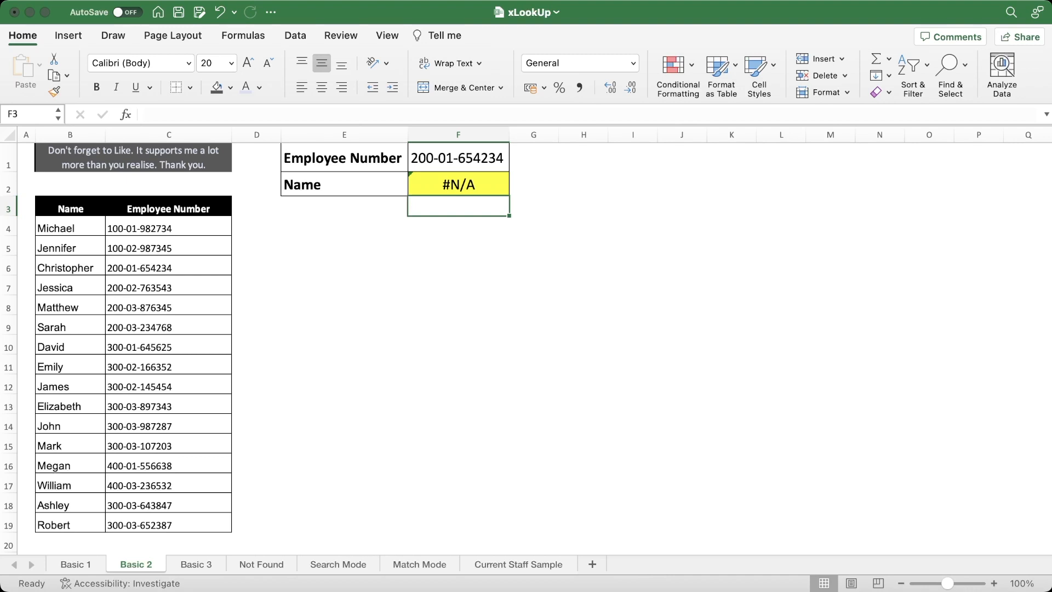
click(458, 184)
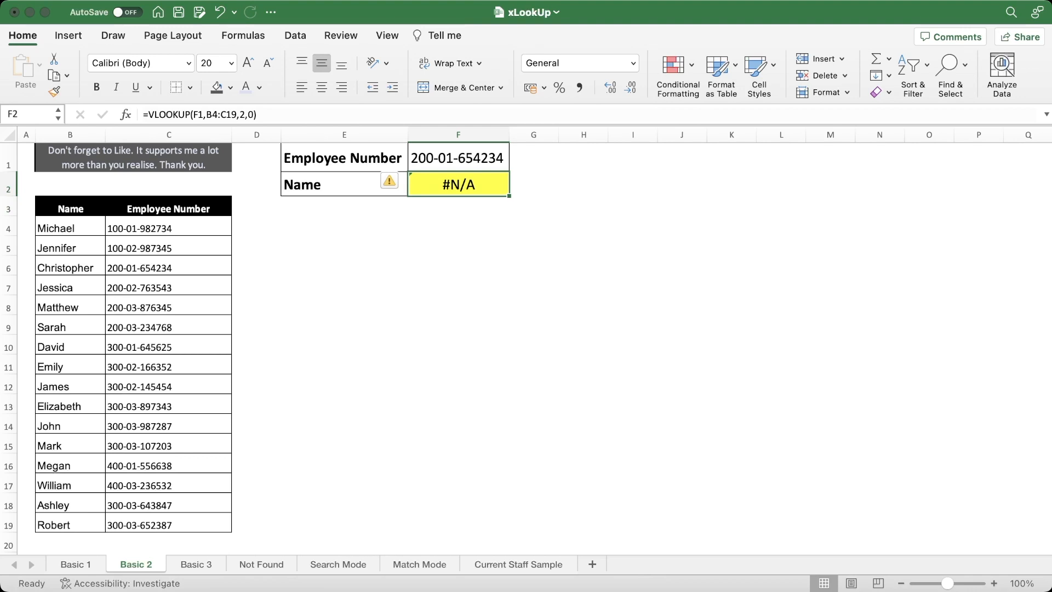
Begin replacing the formula in F2 with an XLOOKUP using F1 as lookup value and C4:C19 as lookup array.
text(=xl)
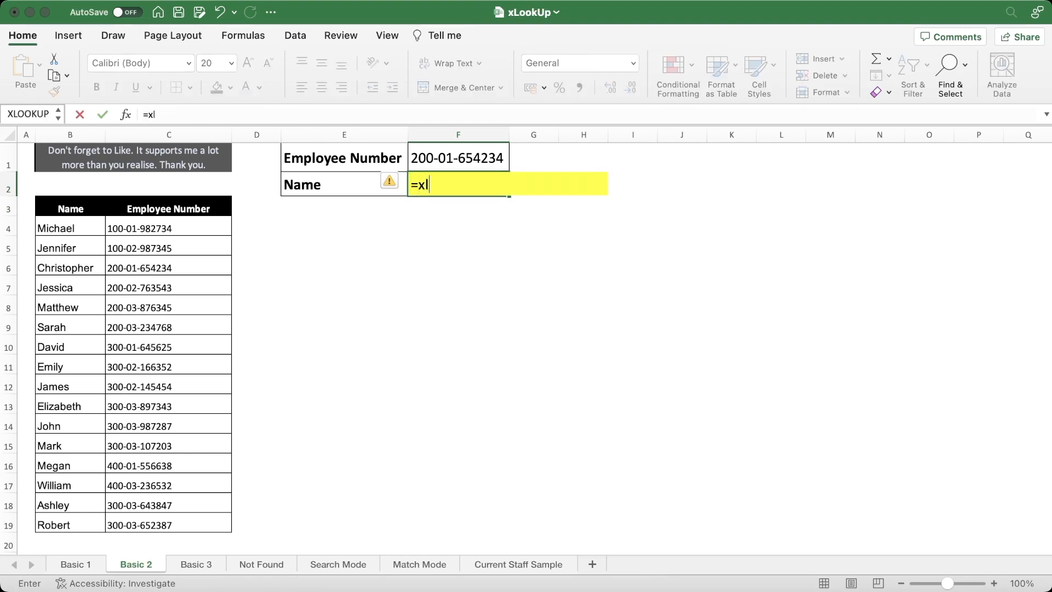
key(Tab)
key(Up)
text(,)
key(Down)
key(Left)
key(Left)
key(Down)
key(Left)
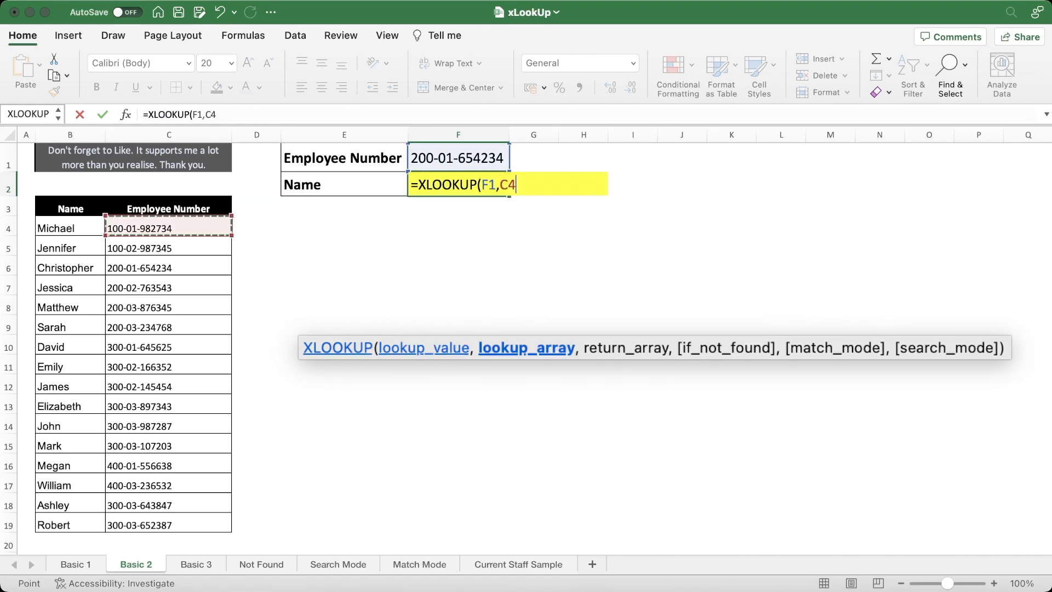
key(ctrl+shift+Down)
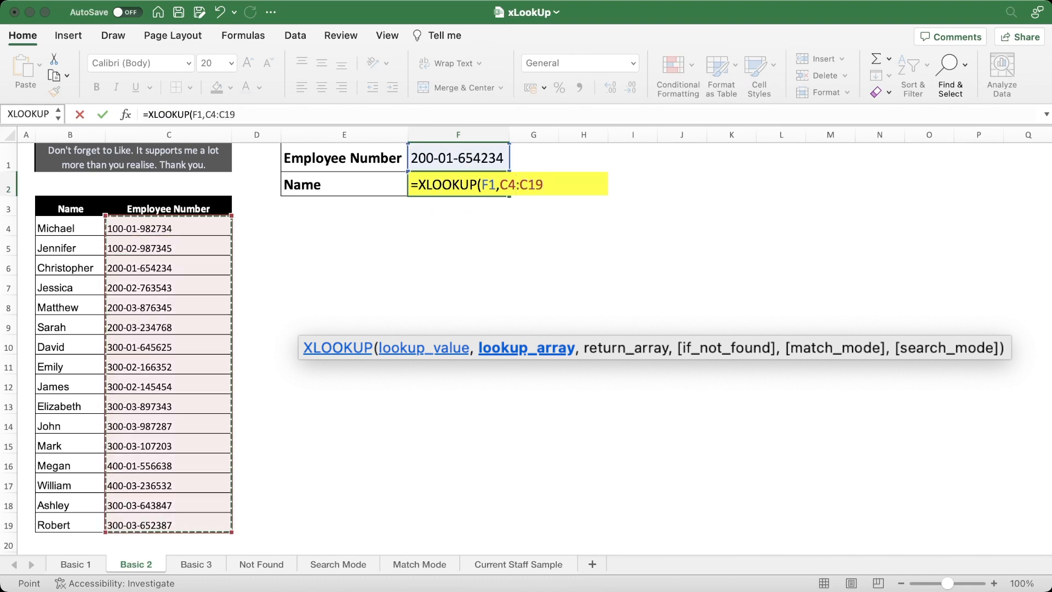
Complete the XLOOKUP with B4:B19 as return array, enter it and reselect F2.
text(,)
key(Down)
key(Left)
key(Left)
key(Left)
key(Down)
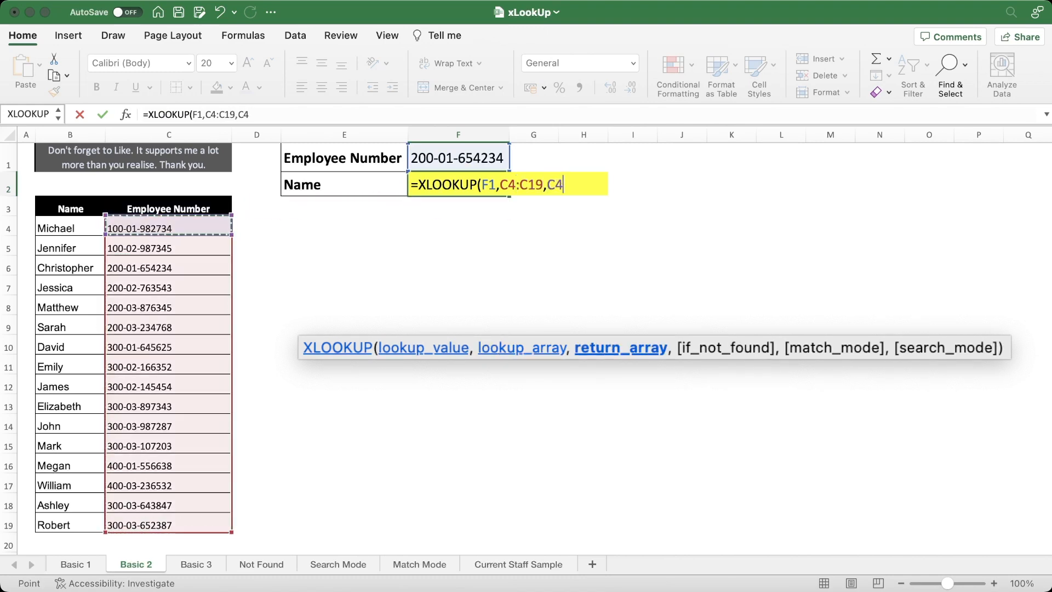
key(Left)
key(ctrl+shift+Down)
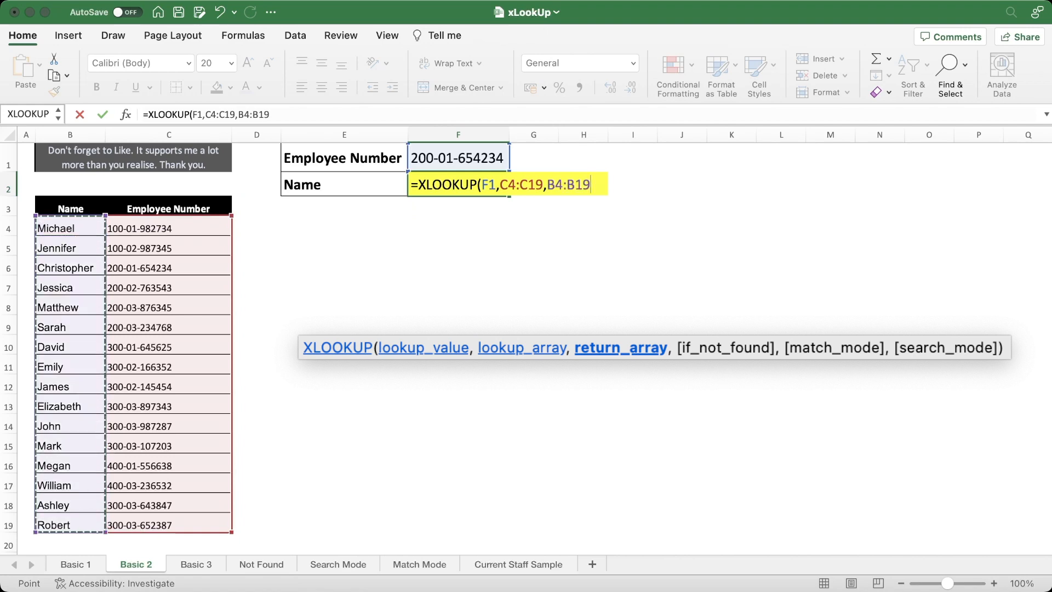
text())
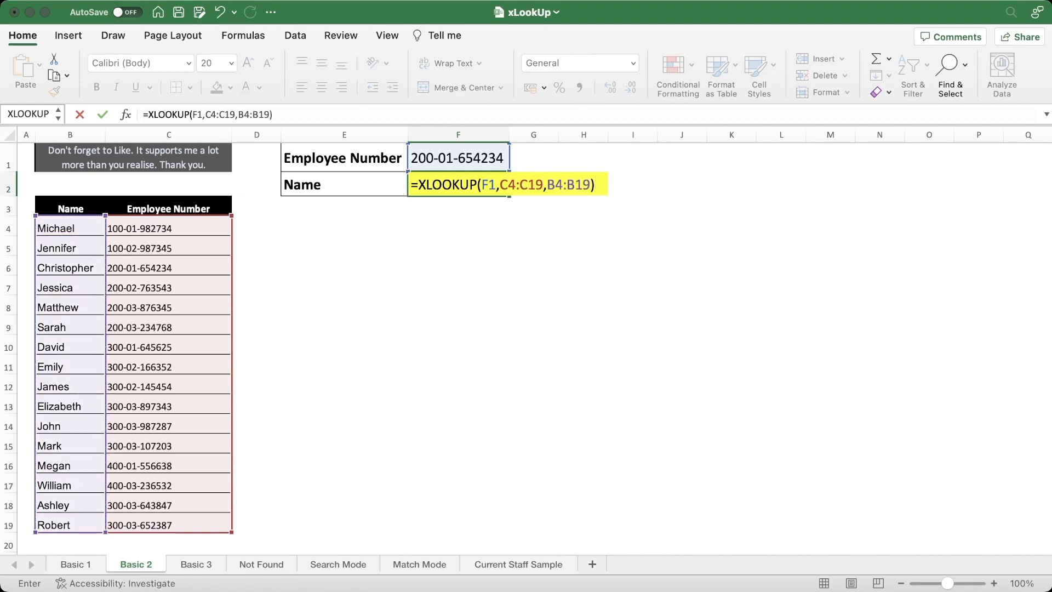
key(Return)
key(Up)
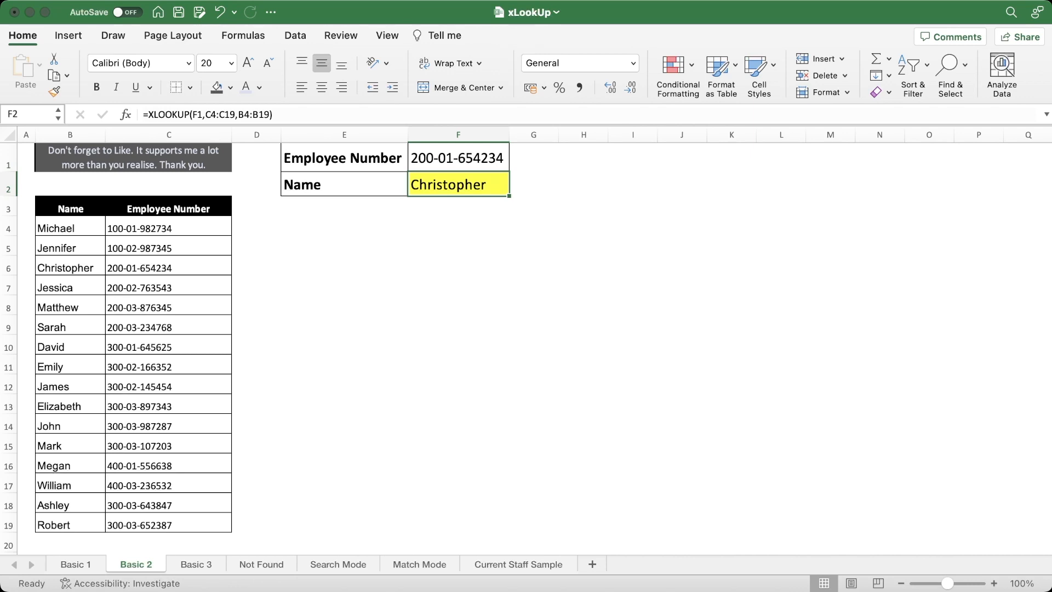
Test the lookup by choosing other employee numbers in F1, including the one from row 5.
key(Up)
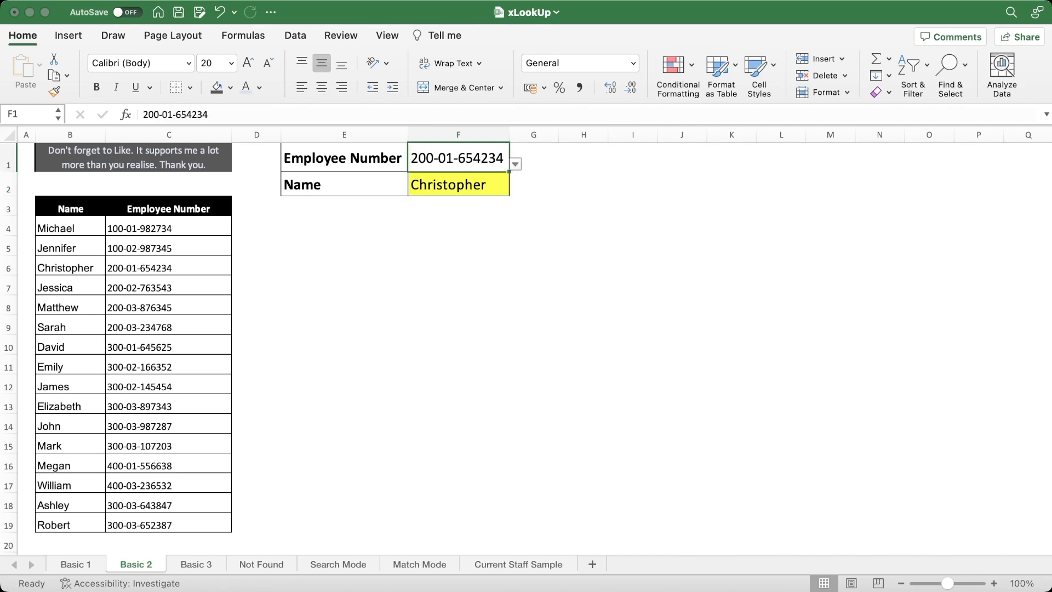
key(Return)
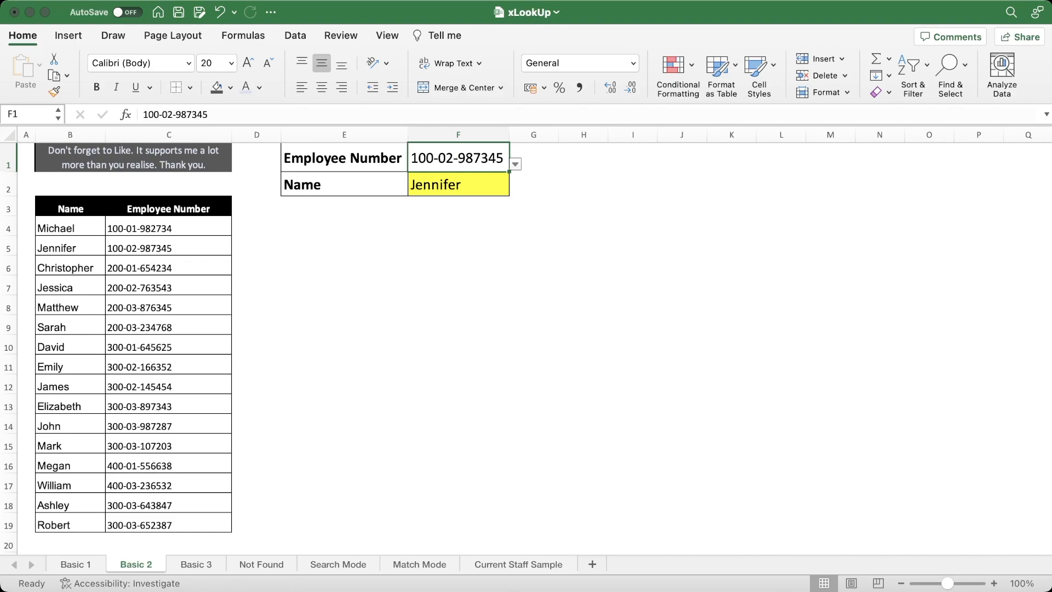
key(Return)
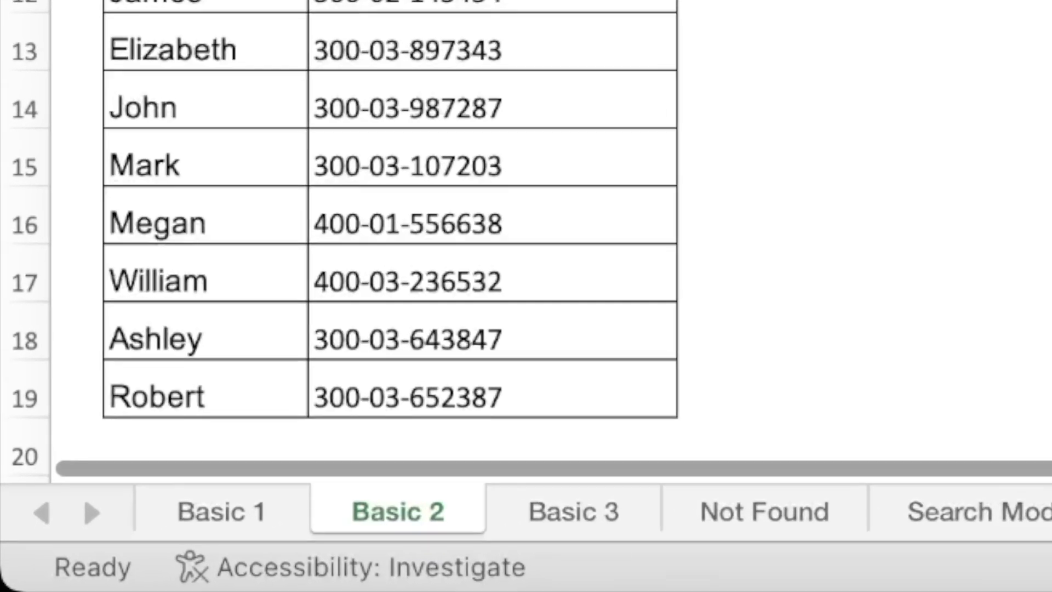
Switch to the Basic 3 sheet and select the first name in the horizontal table, cell C4.
click(374, 540)
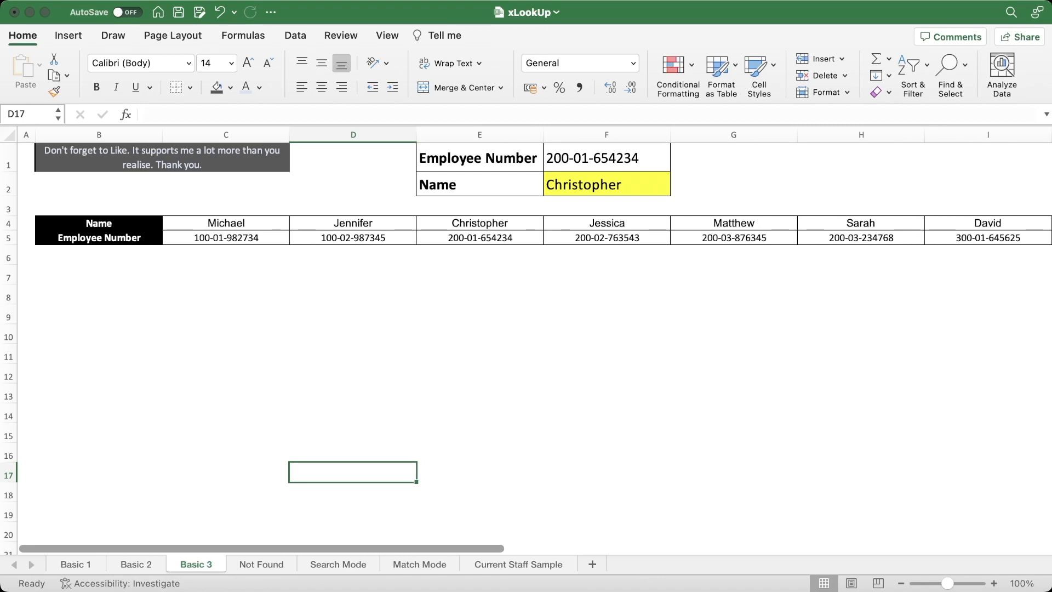
key(Up)
key(Up)
key(Up)
key(Up)
key(Up)
key(Up)
key(Up)
key(Up)
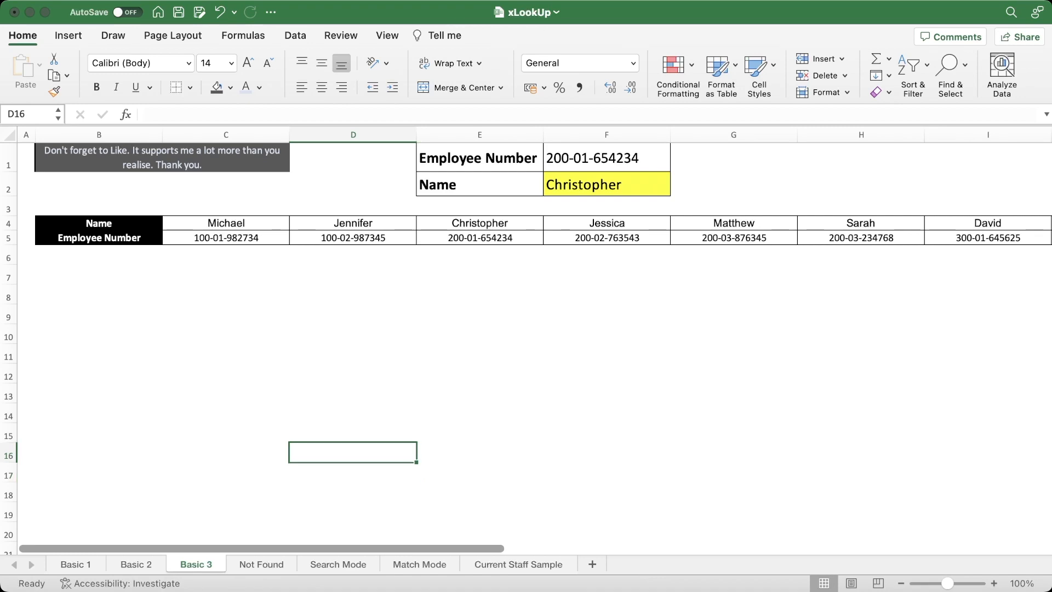
key(Left)
key(Up)
key(Up)
key(Up)
key(Up)
key(Up)
key(Down)
key(Up)
Try moving the whole Name row from row 4 to row 6, below the employee numbers.
key(shift+Down)
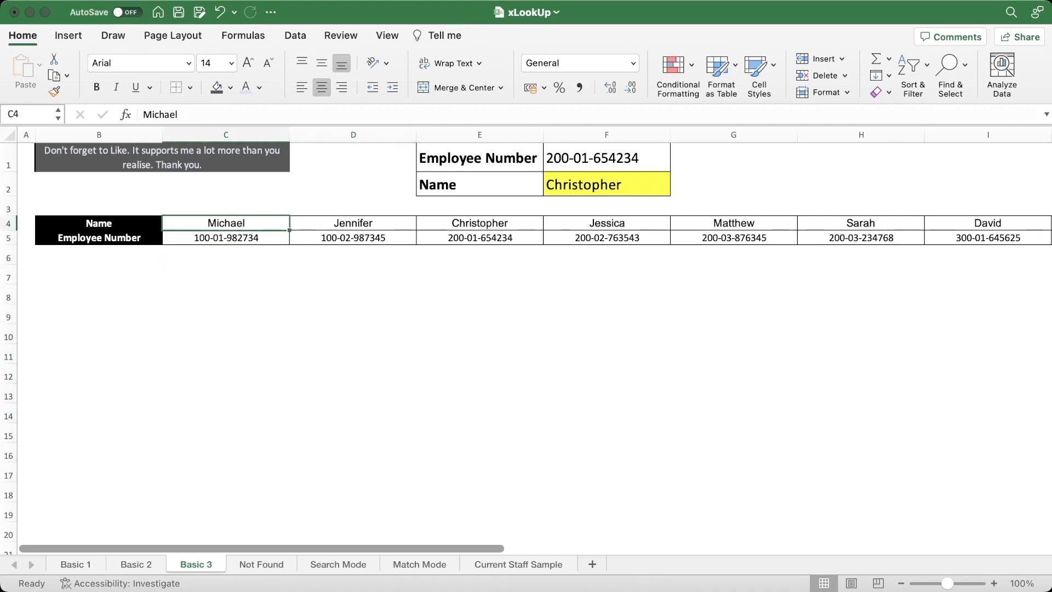
key(shift+space)
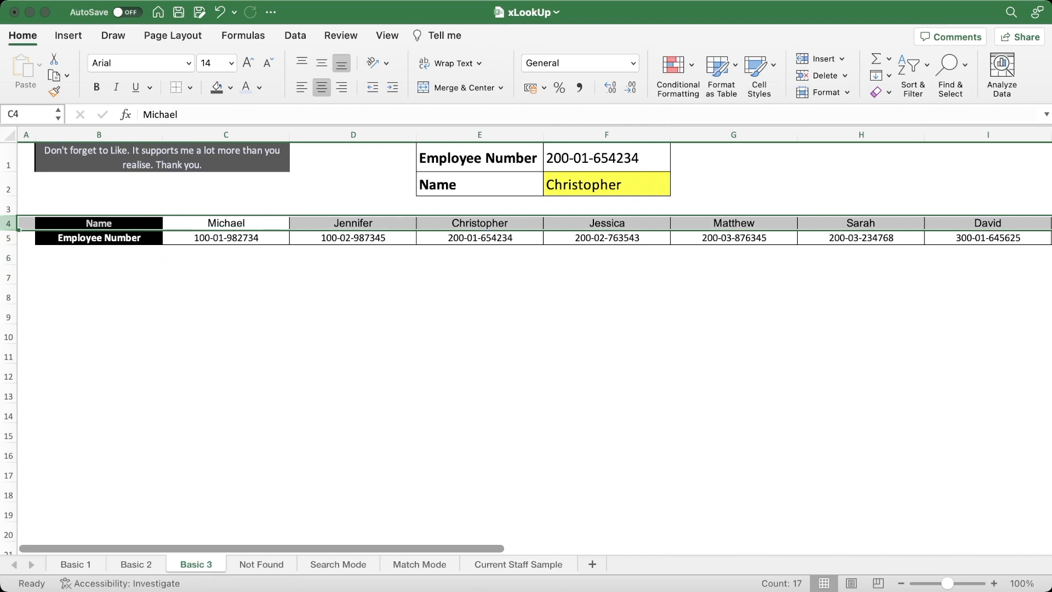
key(Down)
key(shift+space)
key(Up)
key(shift+space)
key(super+c)
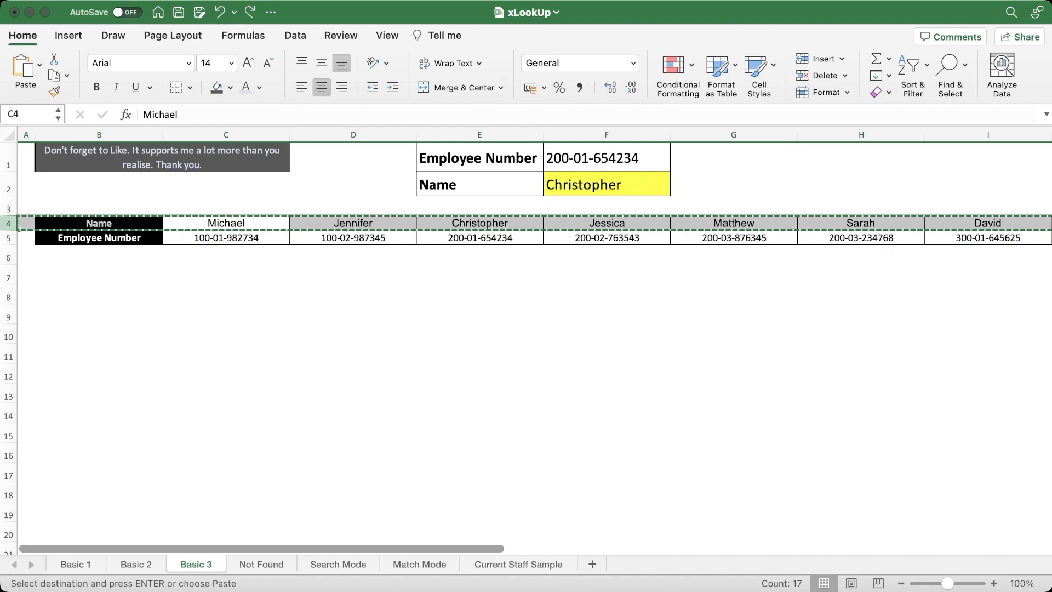
key(Down)
key(Down)
key(shift+space)
key(super+v)
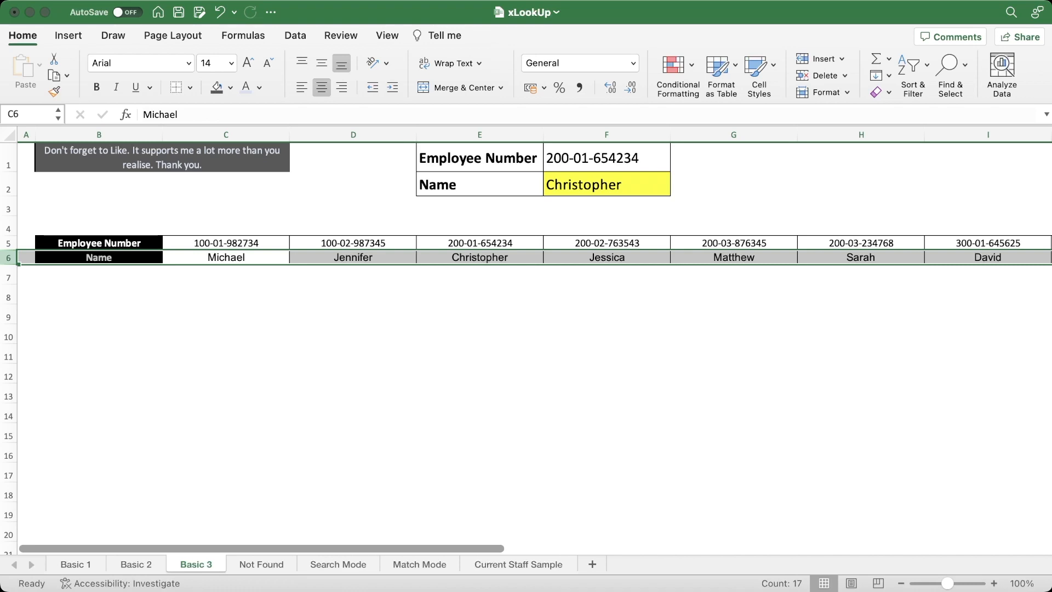
Select F2 to check its lookup formula against the moved row, and undo the row move.
key(Up)
key(Up)
key(Up)
key(Right)
key(Up)
key(Right)
key(Right)
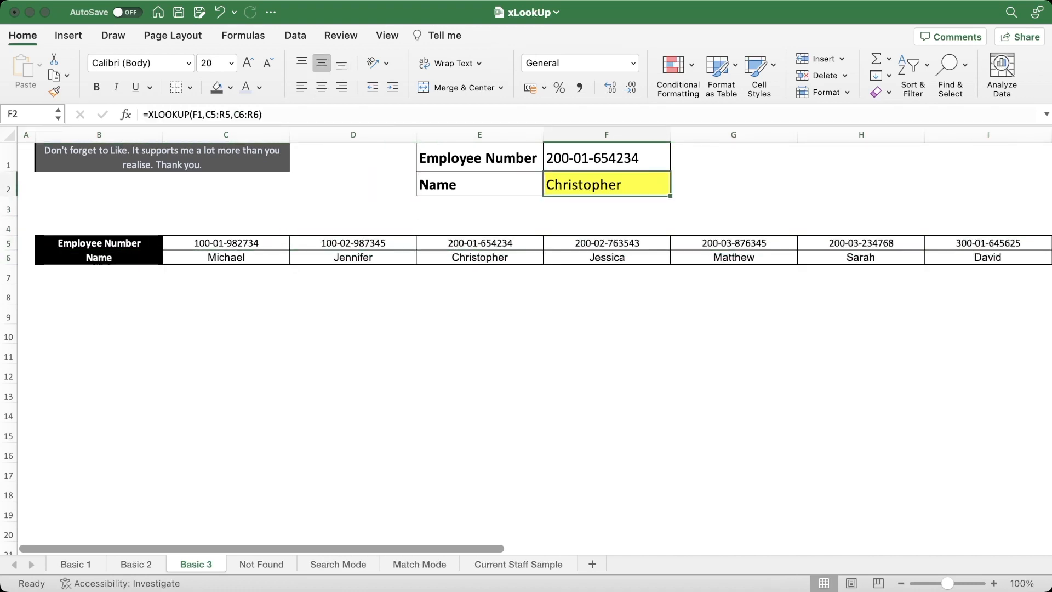
key(super+z)
key(Escape)
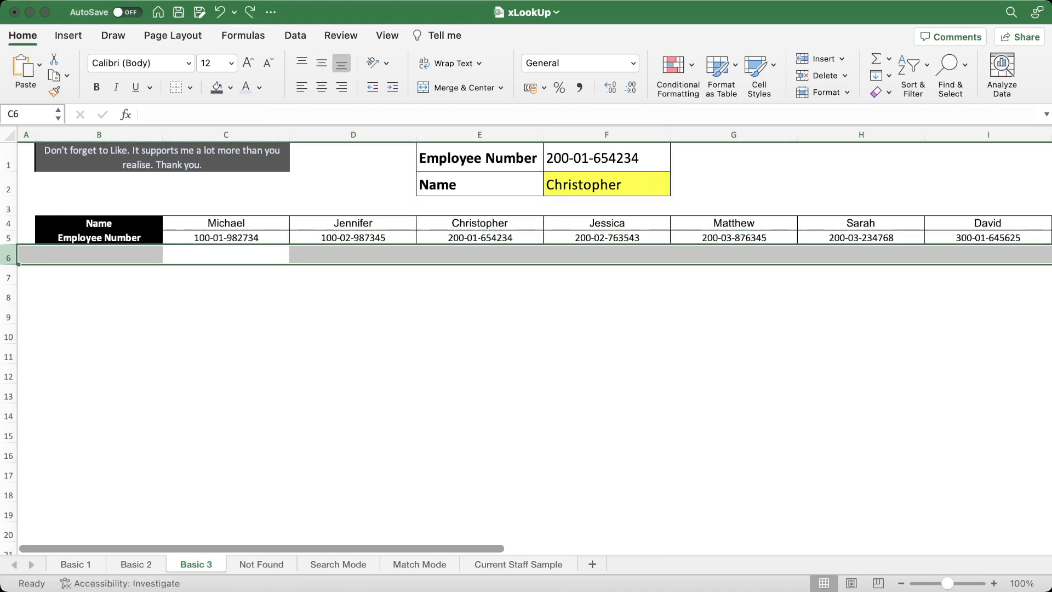
Begin a replacement XLOOKUP formula in the Name cell F2 with F1 as the lookup value.
key(Up)
key(Right)
key(Up)
key(Right)
key(Up)
key(Up)
key(Right)
text(=xl)
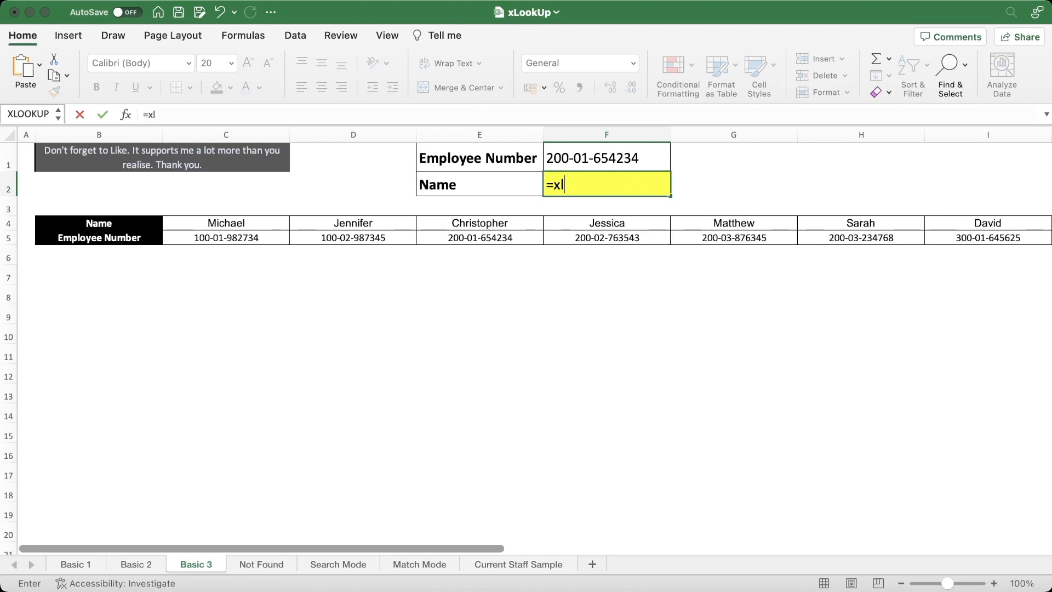
key(Tab)
key(Down)
key(Left)
key(Up)
key(Up)
key(Right)
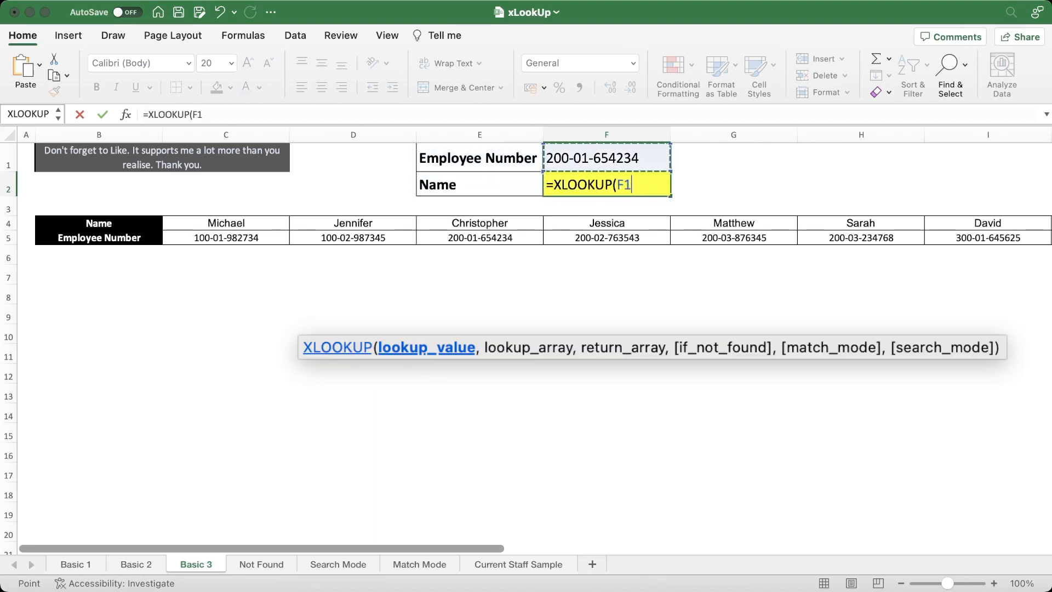
text(,)
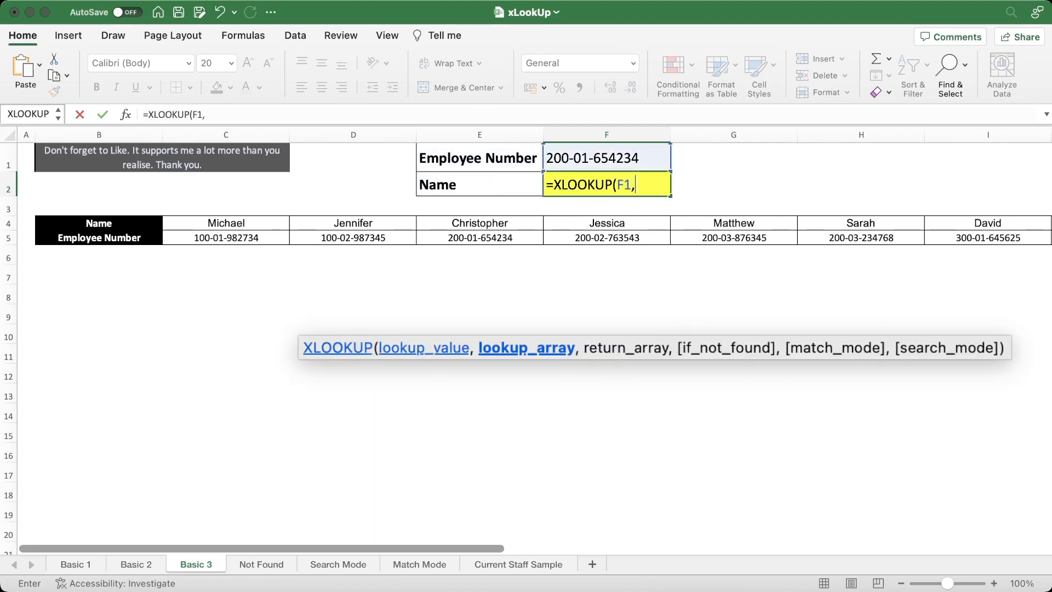
Set the lookup array to the employee numbers in C5:R5.
key(Down)
key(Down)
key(Down)
key(Left)
key(Left)
key(Left)
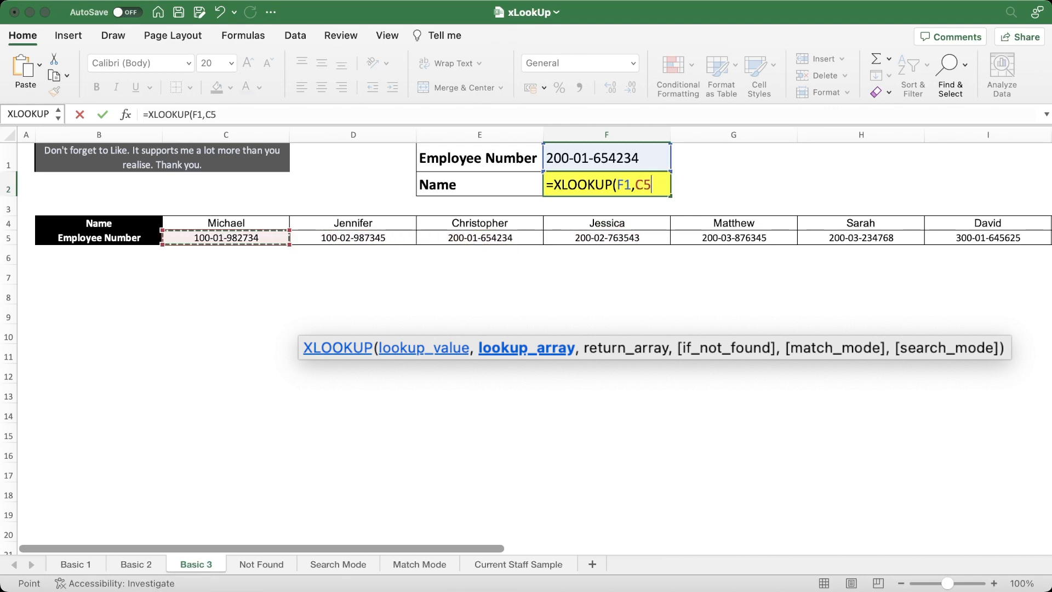
key(shift+Right)
key(shift+Right)
key(shift+Right)
key(shift+Right)
key(shift+Right)
key(shift+Right)
key(shift+Right)
key(shift+Right)
key(shift+Right)
key(shift+Right)
key(shift+Right)
key(shift+Right)
key(shift+Right)
key(shift+Right)
key(shift+Right)
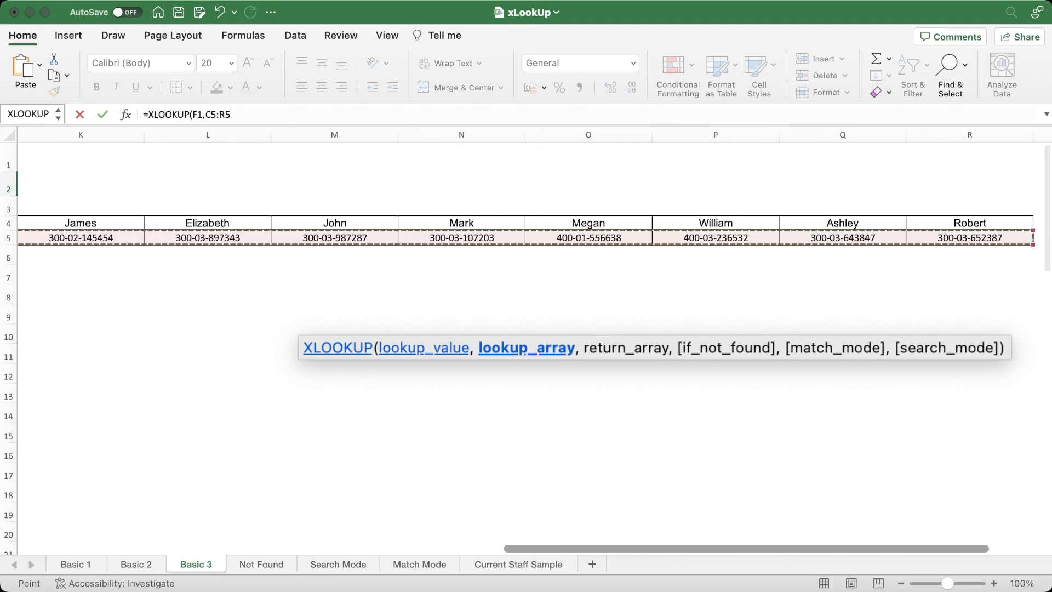
Add the names in C4:R4 as the return array and enter the formula.
text(,)
key(Down)
key(Left)
key(Left)
key(Down)
key(Left)
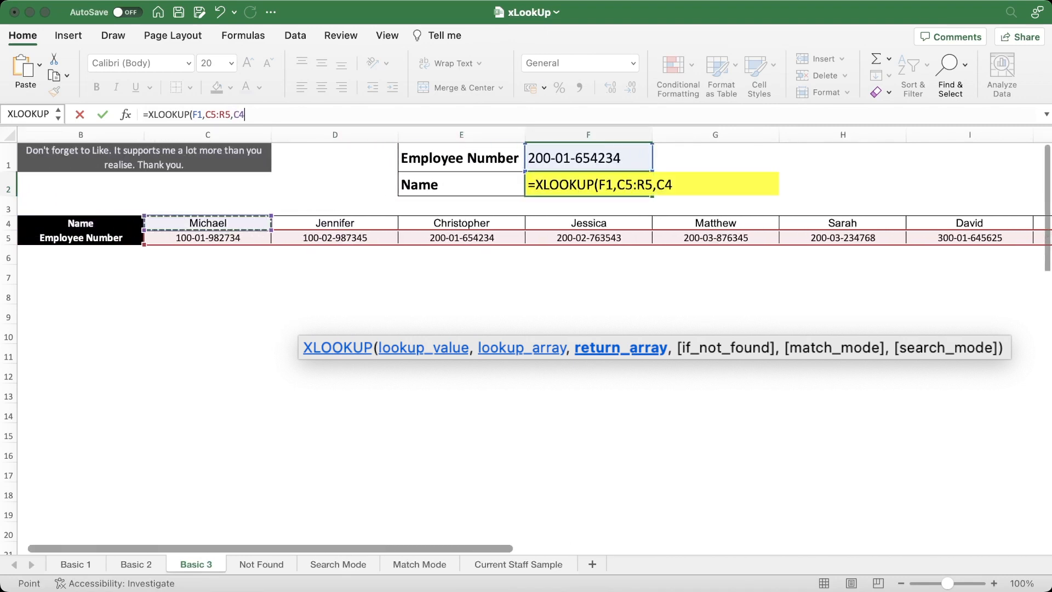
key(ctrl+shift+Right)
key(Return)
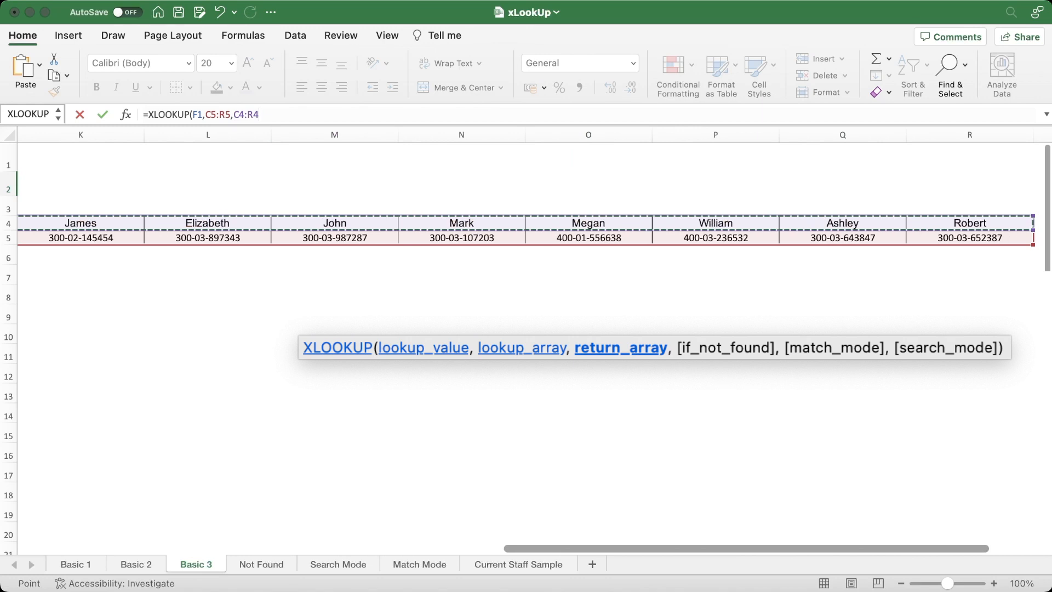
Test the horizontal lookup by choosing different employee numbers in F1, starting with the one from F5.
key(Left)
key(Left)
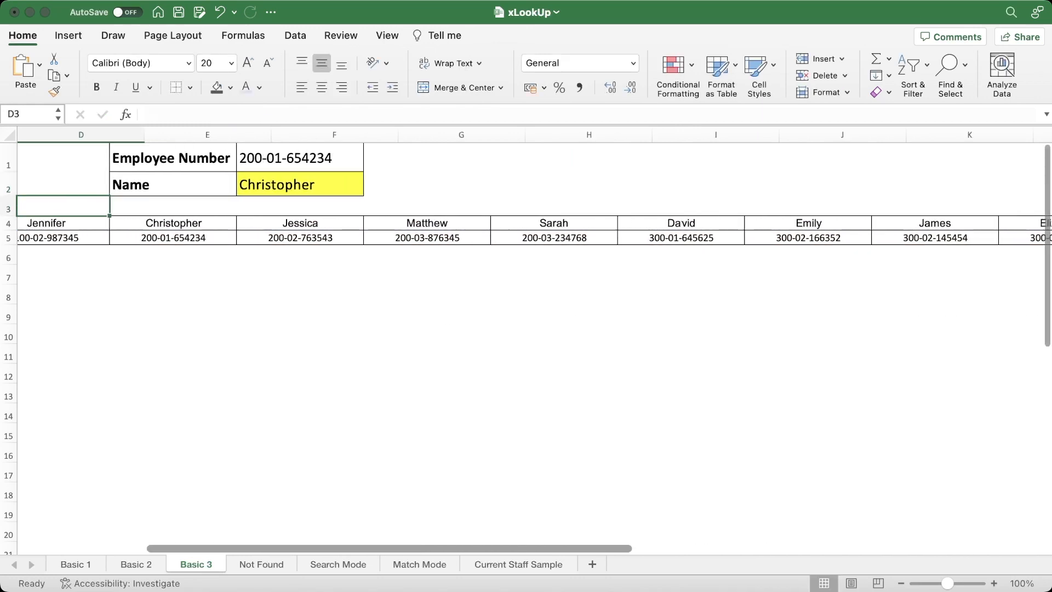
key(Up)
key(Right)
key(Up)
key(Left)
key(Left)
key(Left)
key(Left)
key(Right)
key(Right)
key(Right)
key(Right)
key(Right)
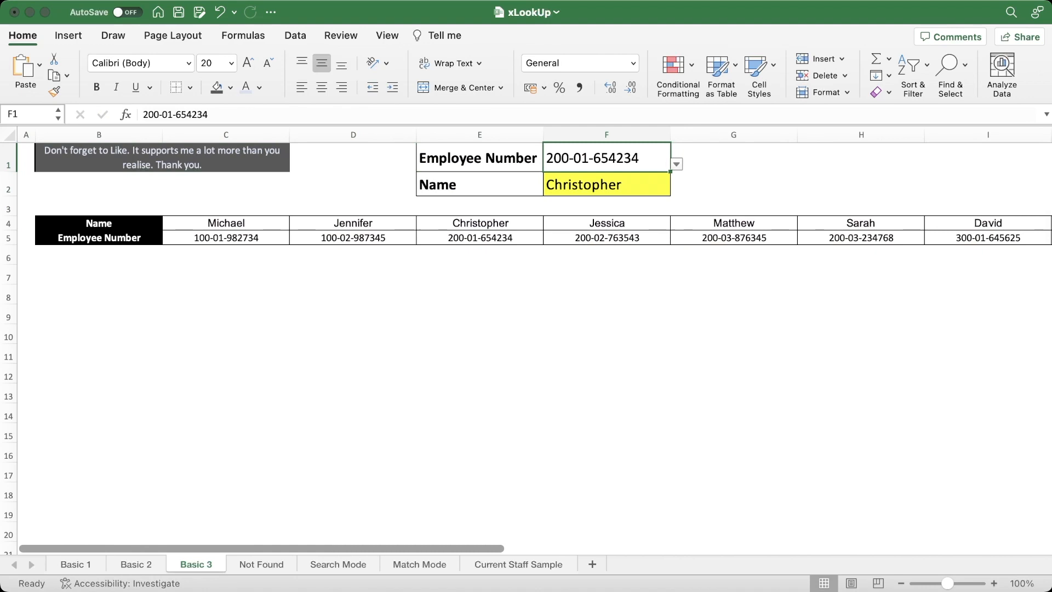
key(alt+Down)
key(Down)
key(Return)
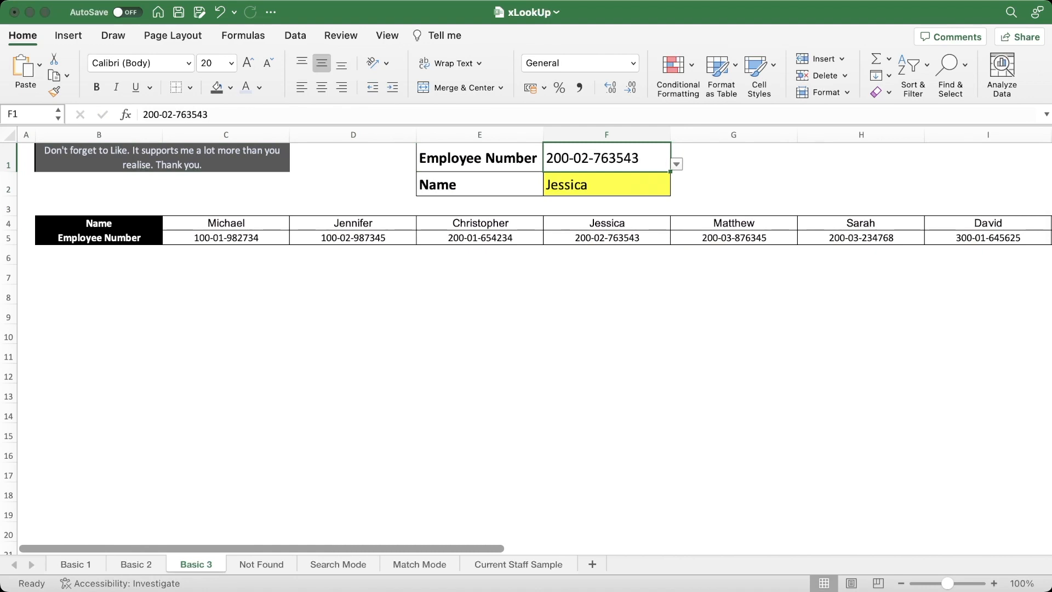
key(alt+Down)
key(Down)
key(Down)
key(Return)
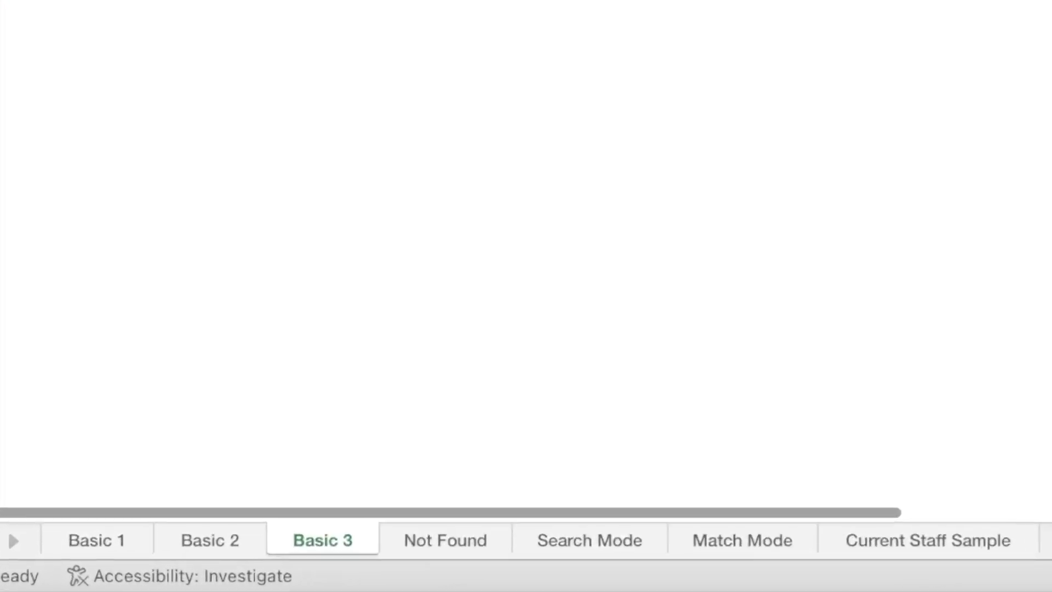
Switch to the Not Found sheet and clear the Salary result in J2.
key(ctrl+Page_Down)
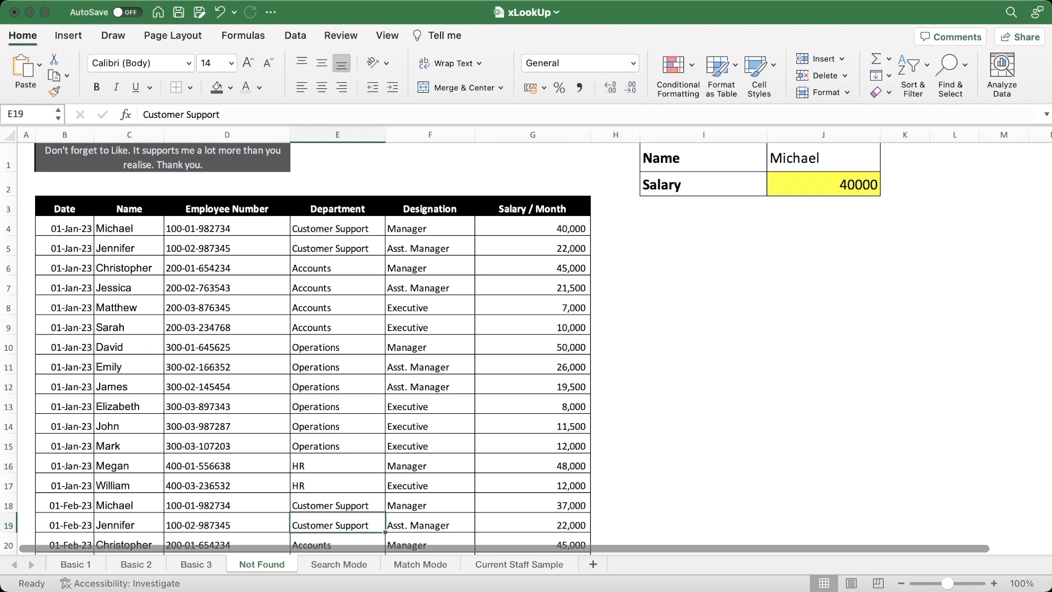
click(823, 184)
key(Delete)
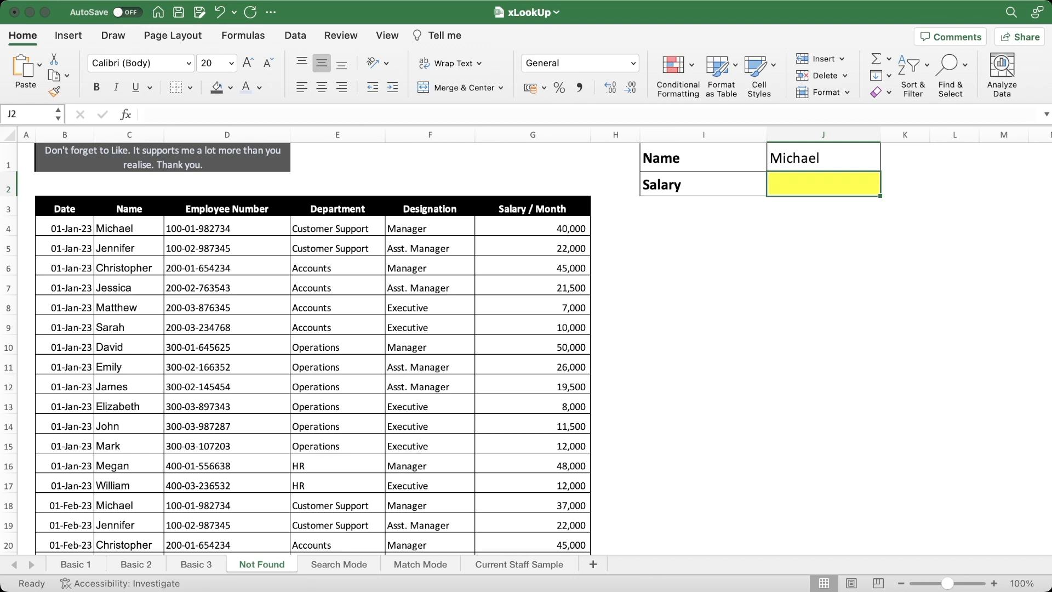
Begin an XLOOKUP formula in J2 with J1 as lookup value and the names in C4:C47 as lookup array.
text(=XLOOKUP()
key(Tab)
key(Up)
text(,)
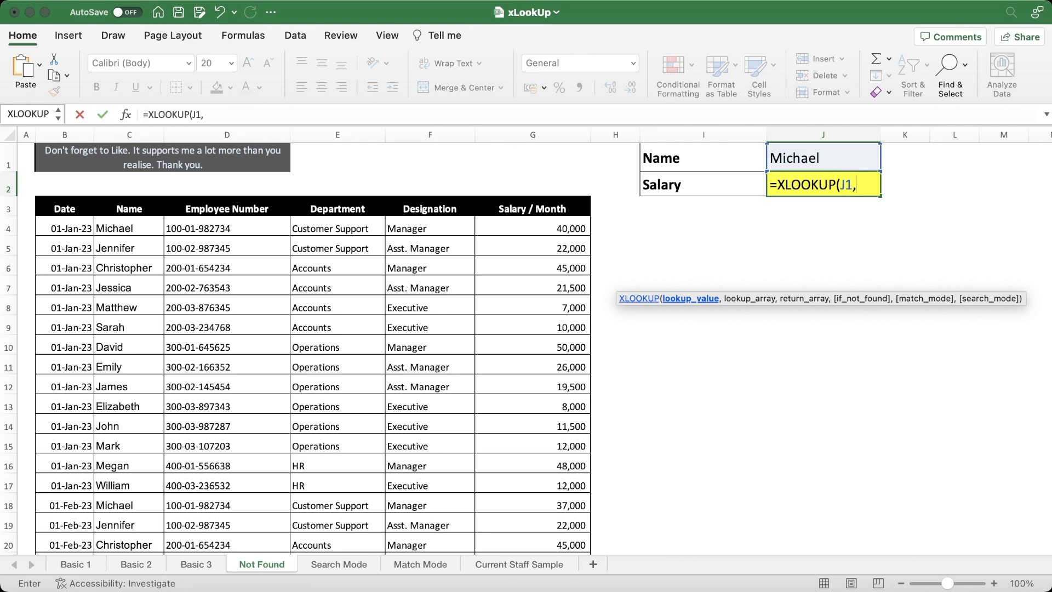
key(Left)
key(Left)
key(Down)
key(Left)
key(Left)
key(Left)
key(Left)
key(Left)
key(Down)
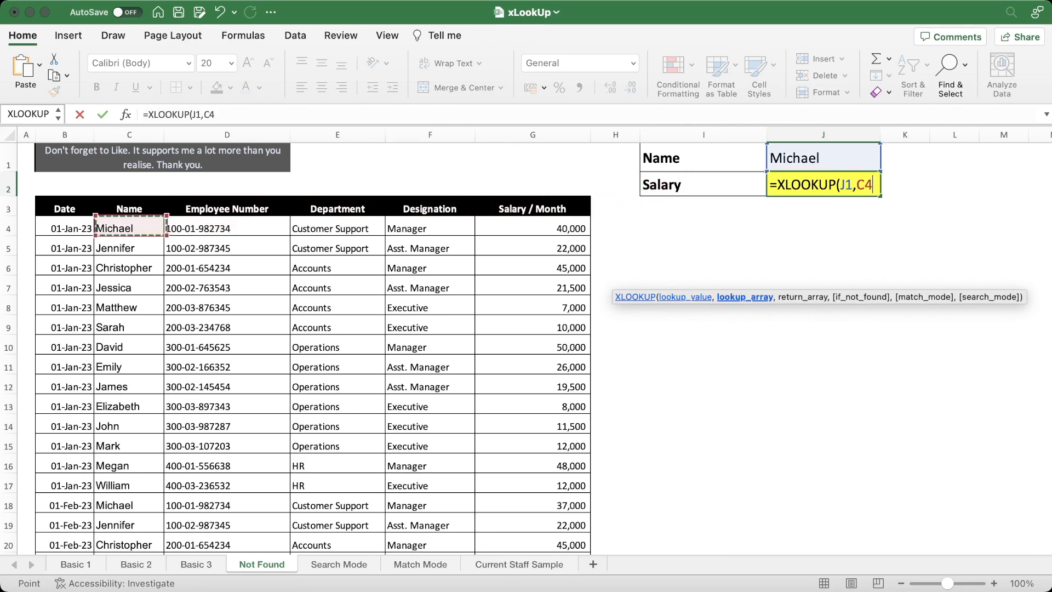
key(ctrl+shift+Down)
text(,)
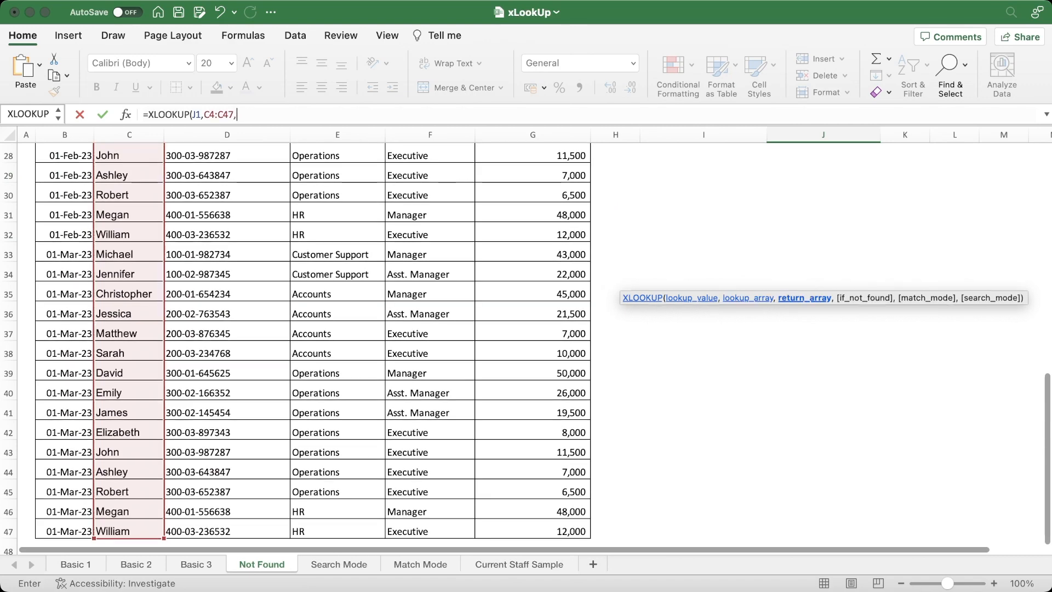
Add the monthly salaries in G4:G47 as the return array and enter the formula.
key(Up)
key(Down)
key(Left)
key(Down)
key(Left)
key(Left)
key(Down)
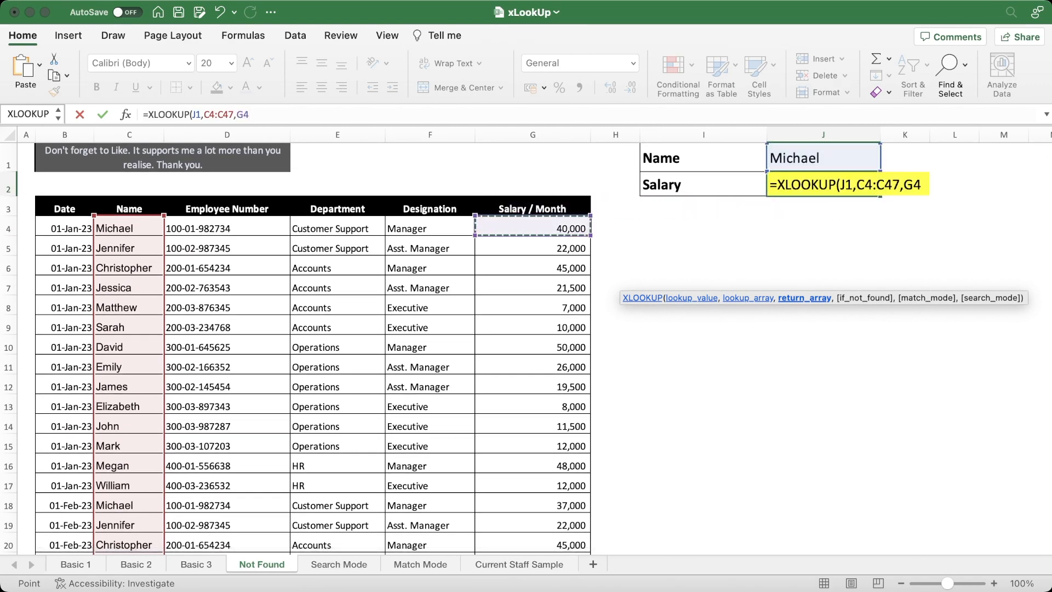
key(ctrl+shift+Down)
text())
key(Return)
Misspell the lookup name in J1 by adding an extra "l" at its end.
key(Up)
key(Up)
key(Down)
key(Up)
key(Down)
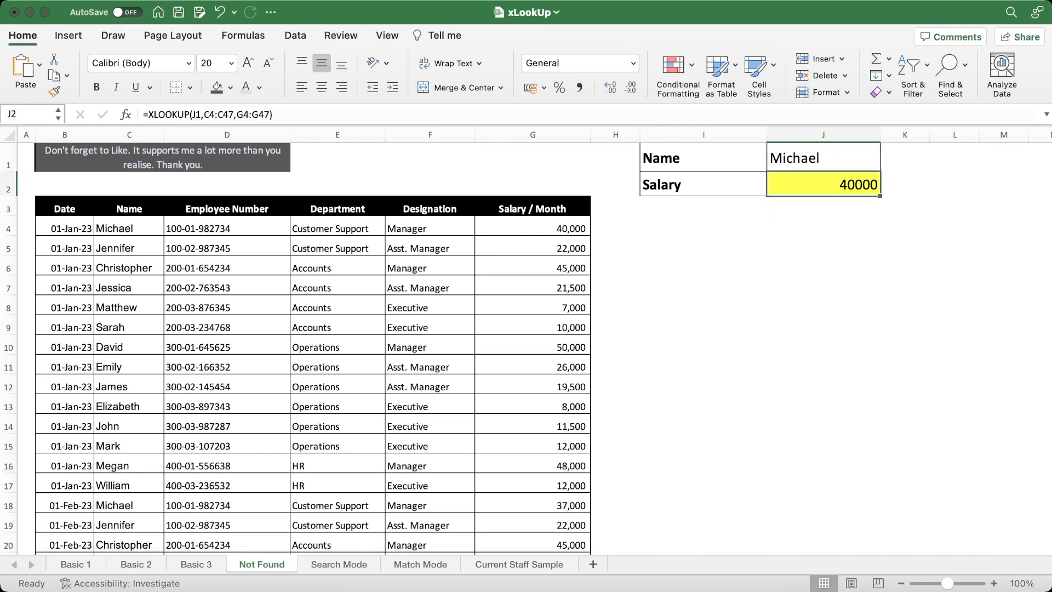
key(Up)
key(F2)
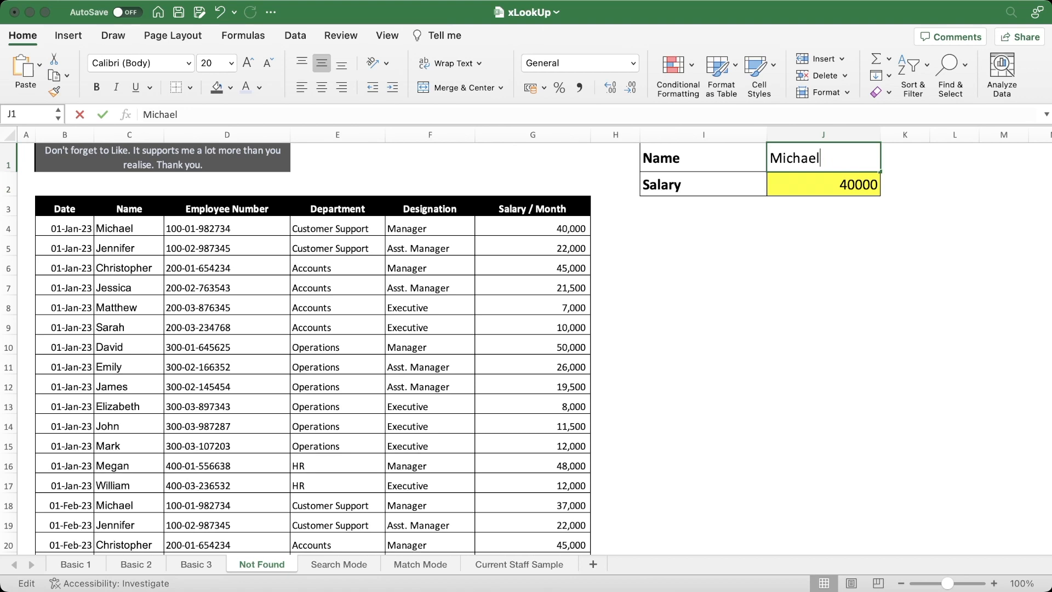
text(l)
key(Return)
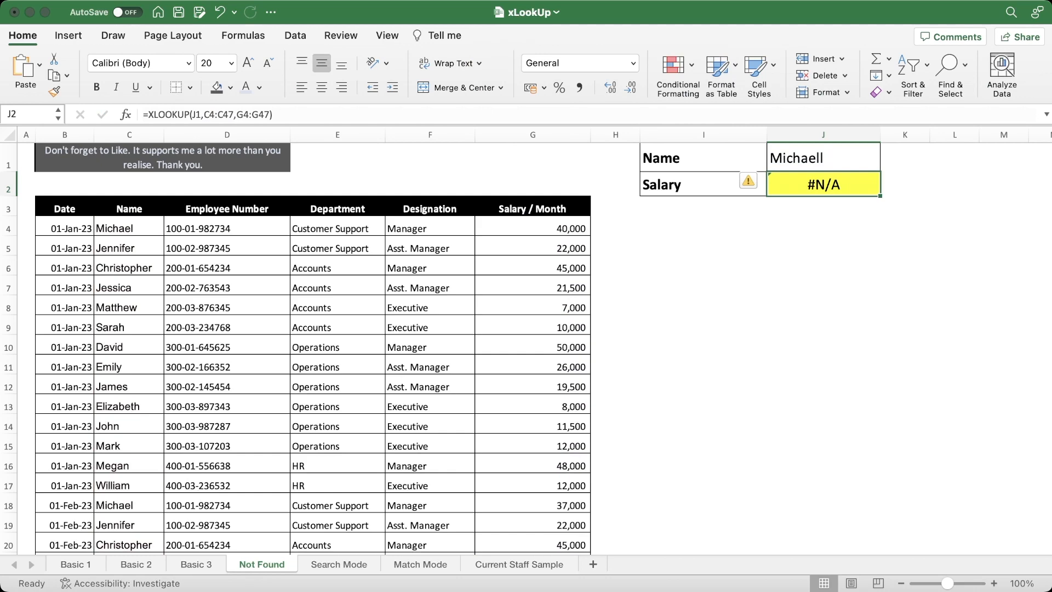
Add "Employee does not exist" as the if_not_found argument of the XLOOKUP formula in J2.
key(F2)
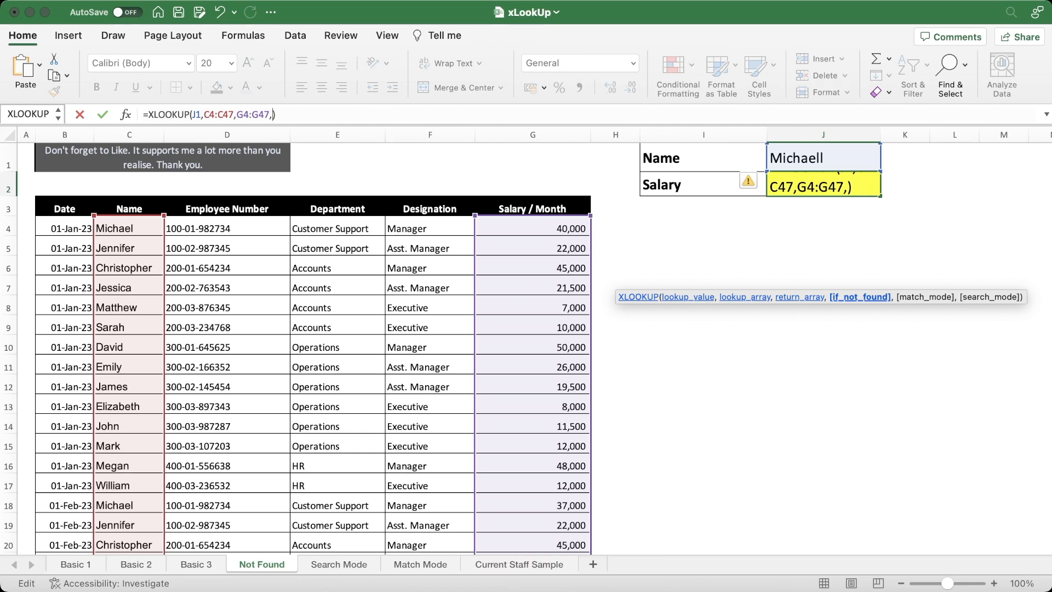
text(Employee does not exist")
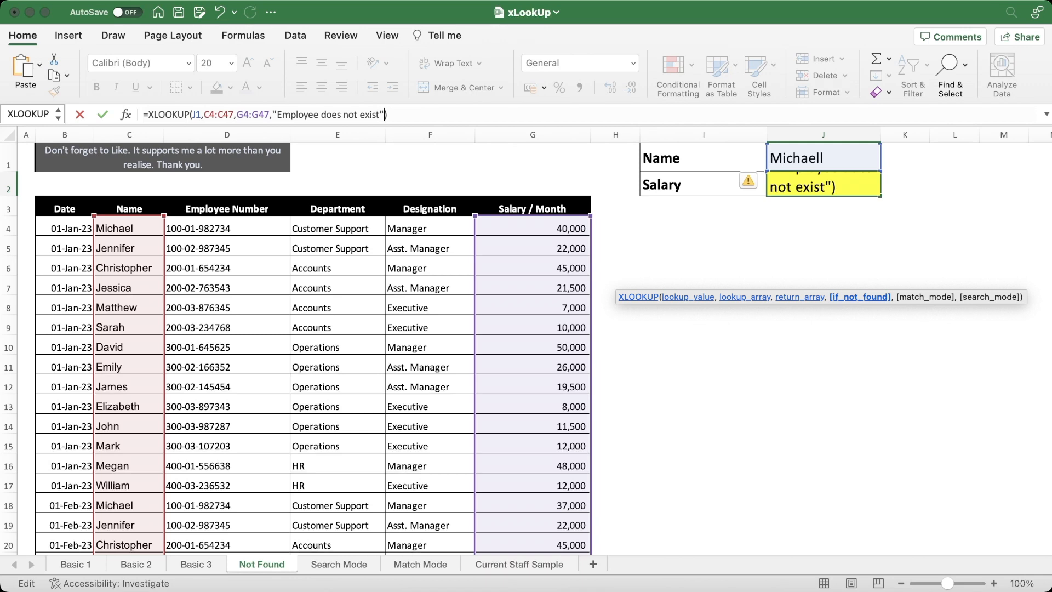
text())
key(Return)
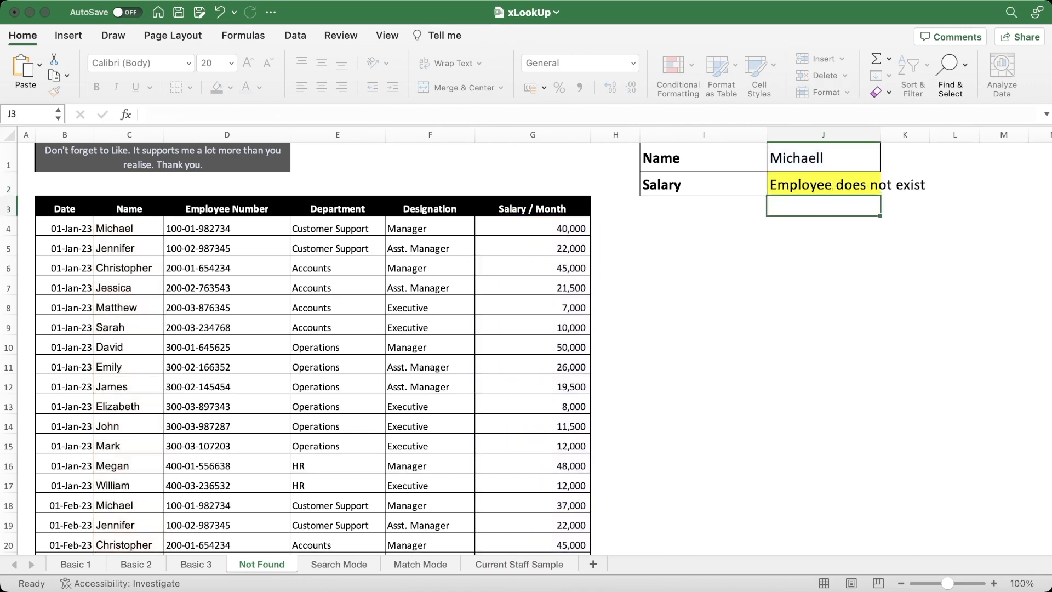
Test the not-found message by entering the name from C5 in J1, first spelled correctly and again with one "n" missing.
click(823, 157)
text(J)
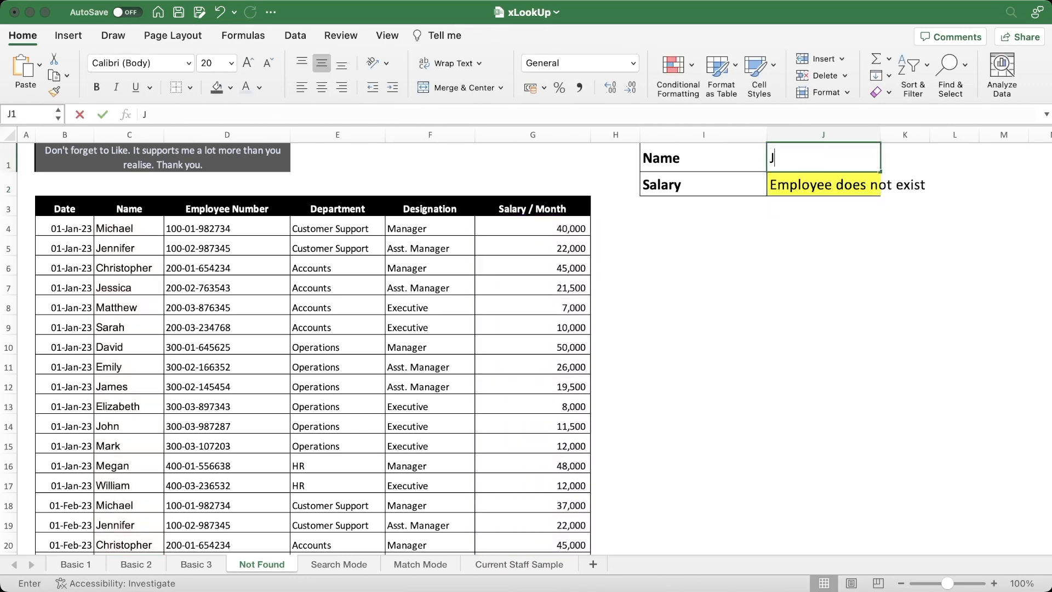
text(ennifer)
key(Return)
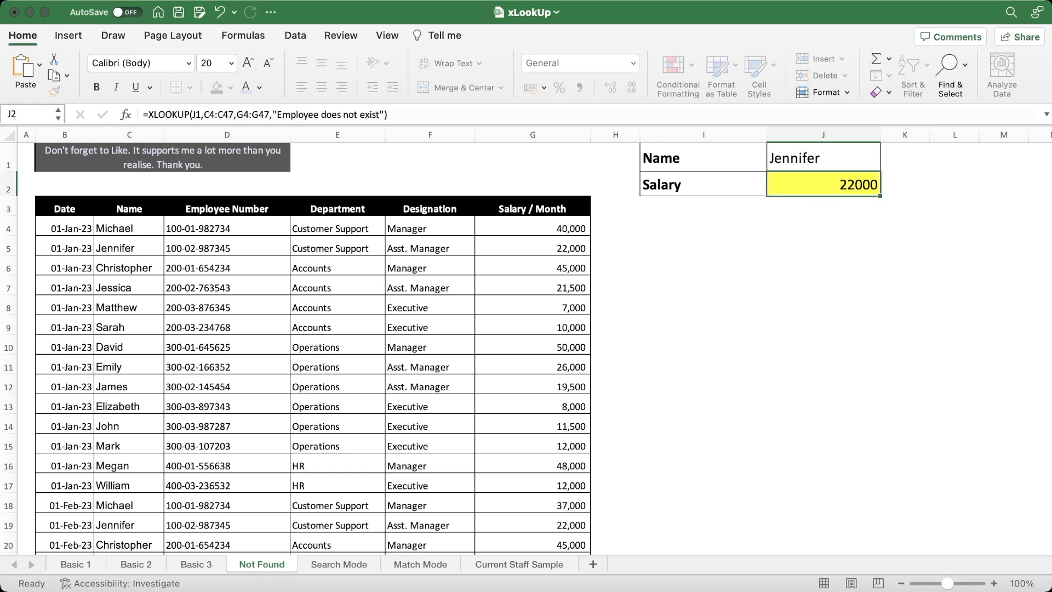
click(824, 158)
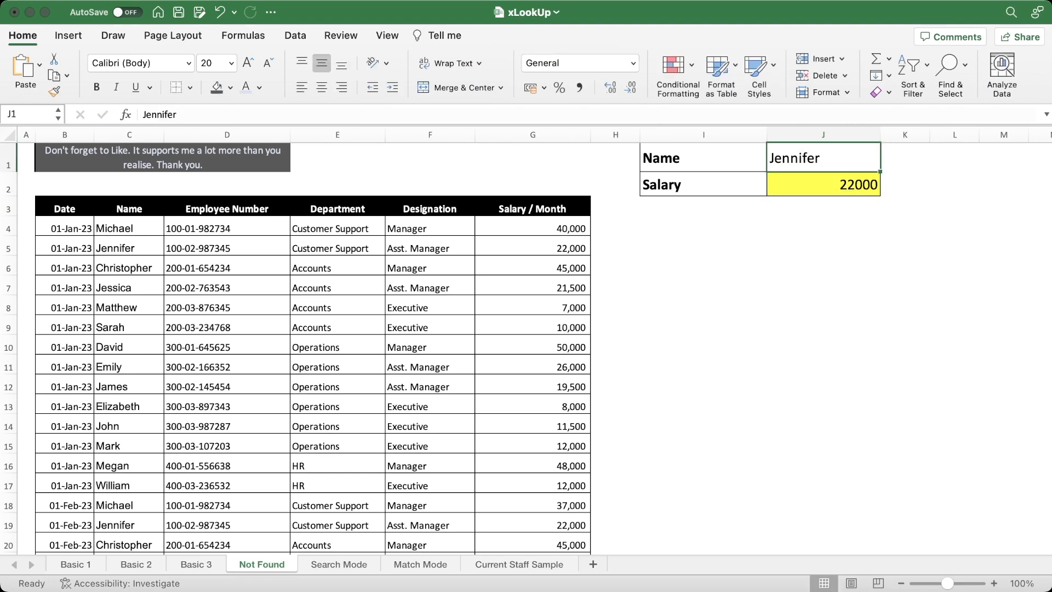
text(Jenifer)
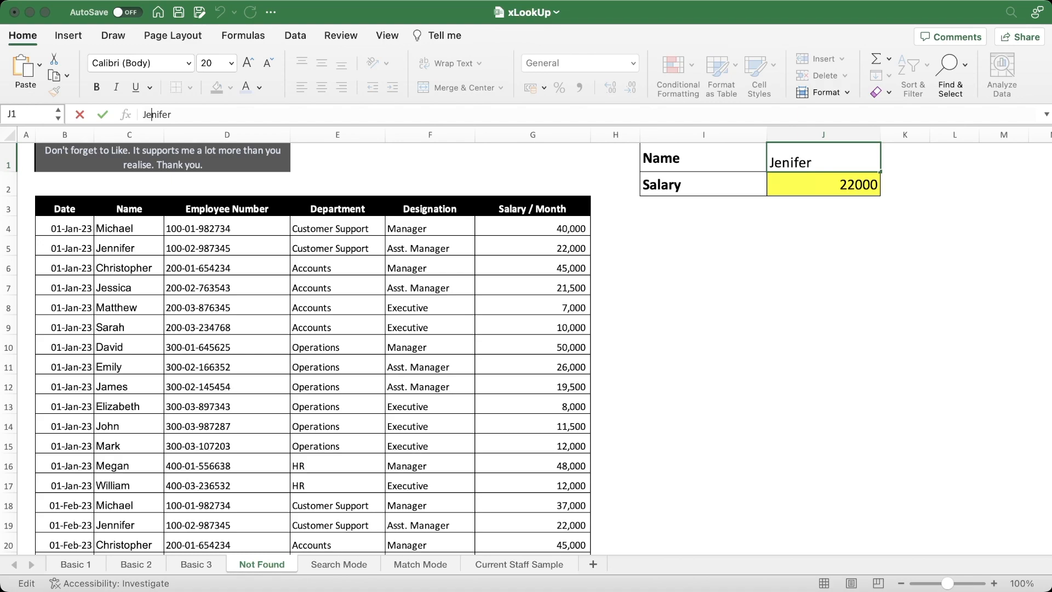
key(Return)
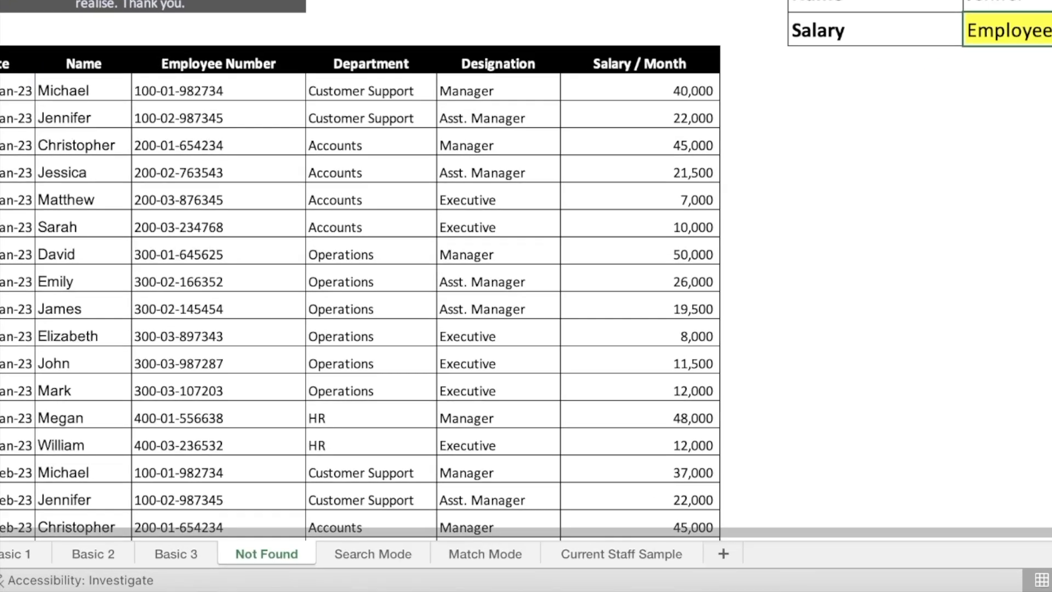
Switch to the Search Mode sheet and review the salary table and the Employee Number, Name and Last Drawn Salary cells in I1:J3.
key(ctrl+Page_Down)
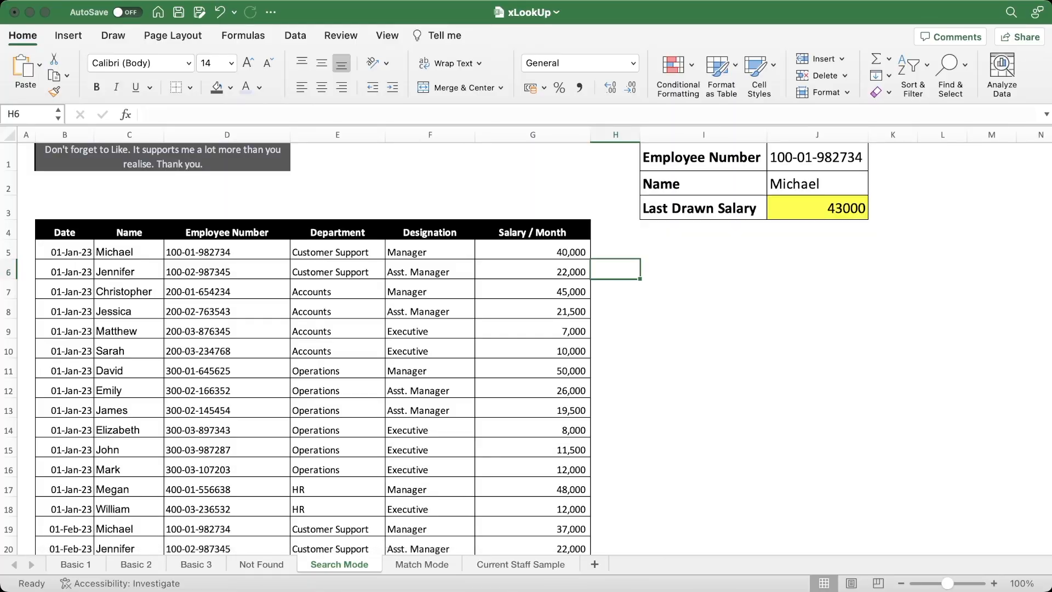
scroll(527, 348, down, 15)
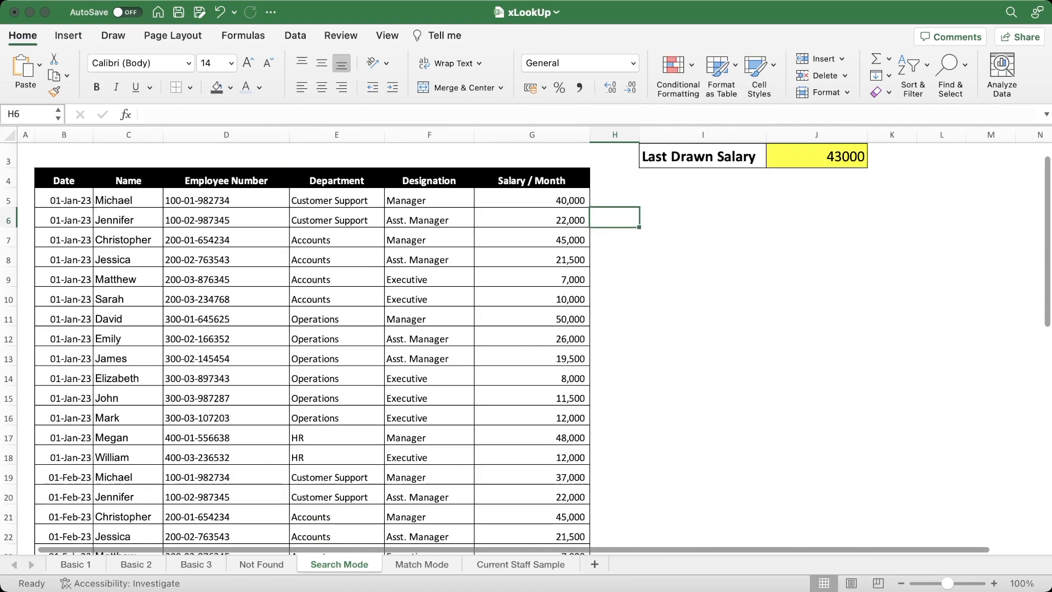
scroll(526, 349, up, 3)
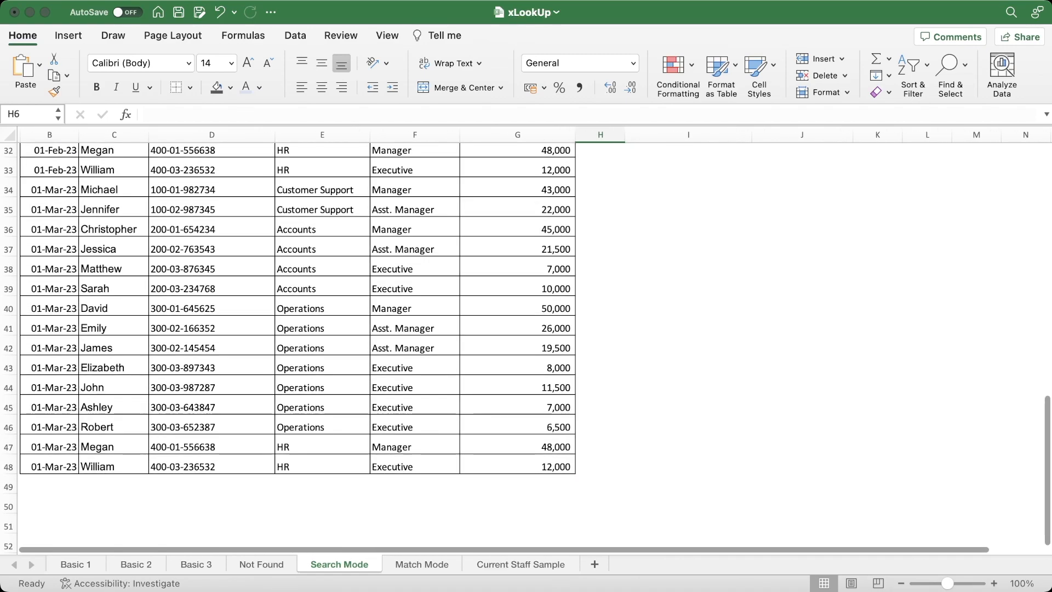
key(Up)
click(703, 157)
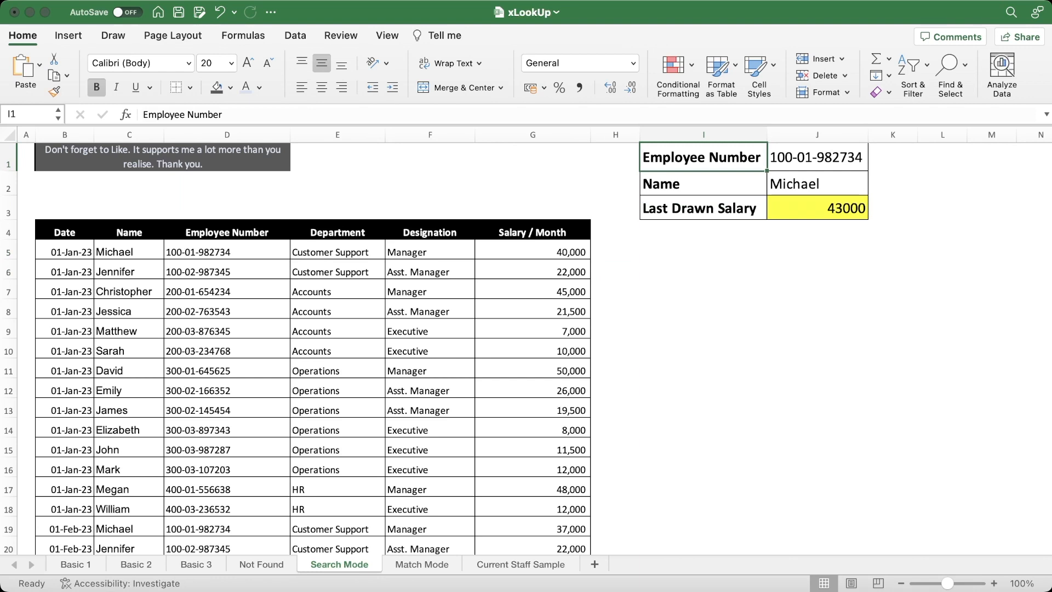
click(817, 157)
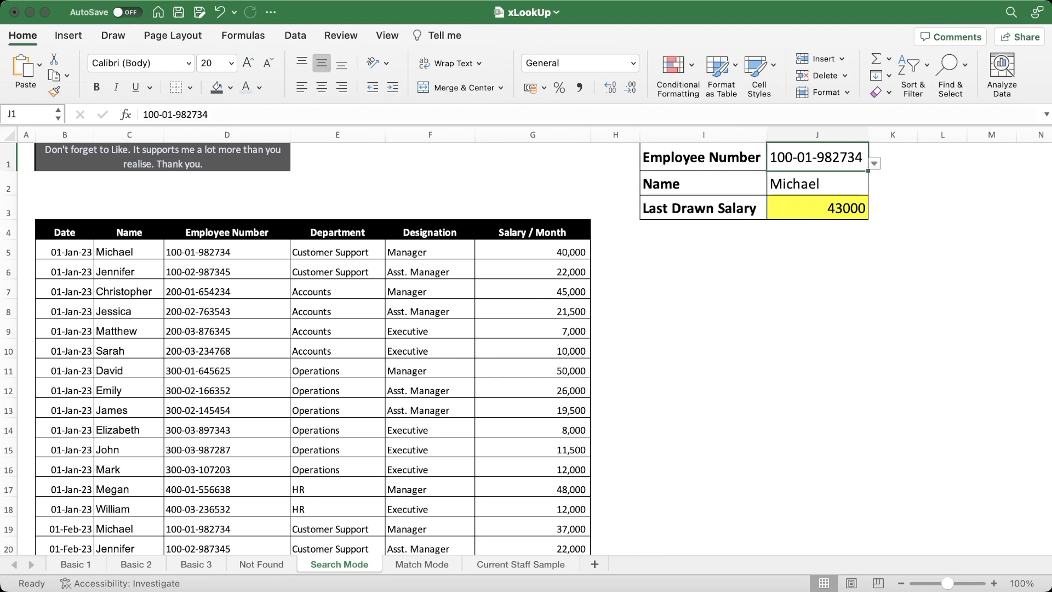
click(704, 183)
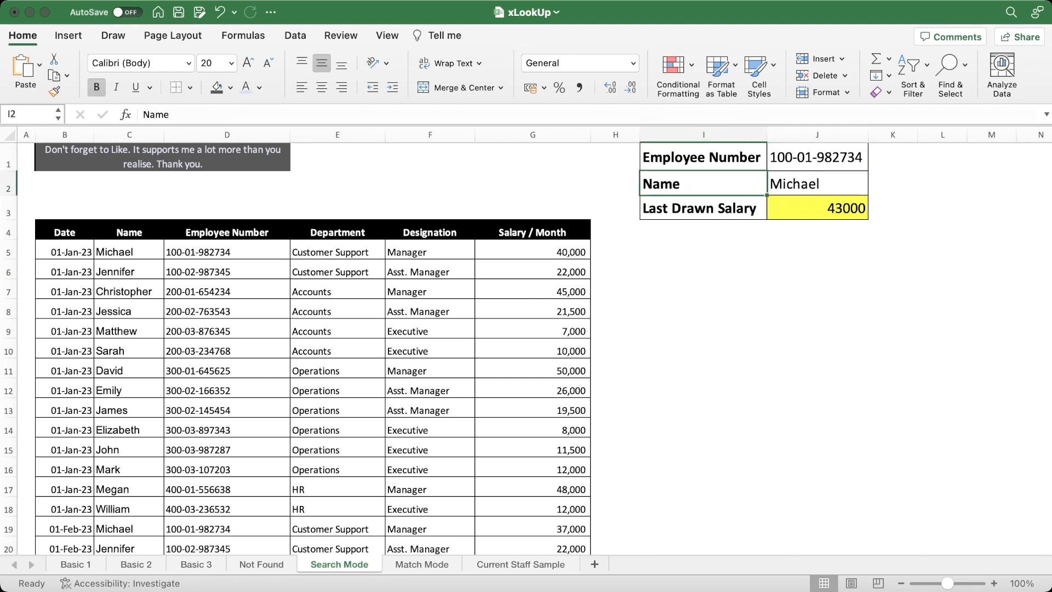
click(817, 184)
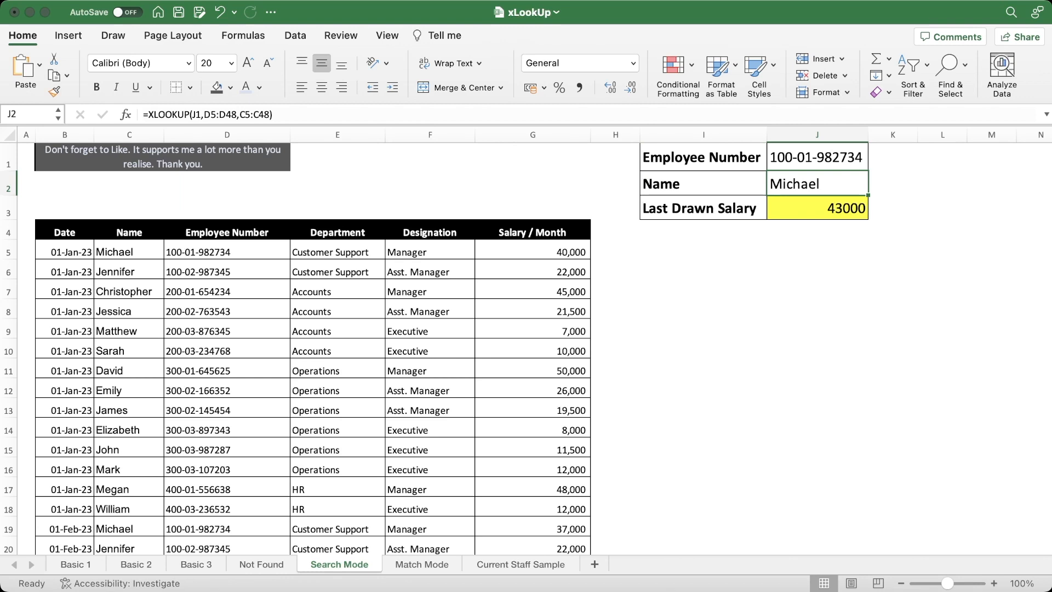
click(704, 209)
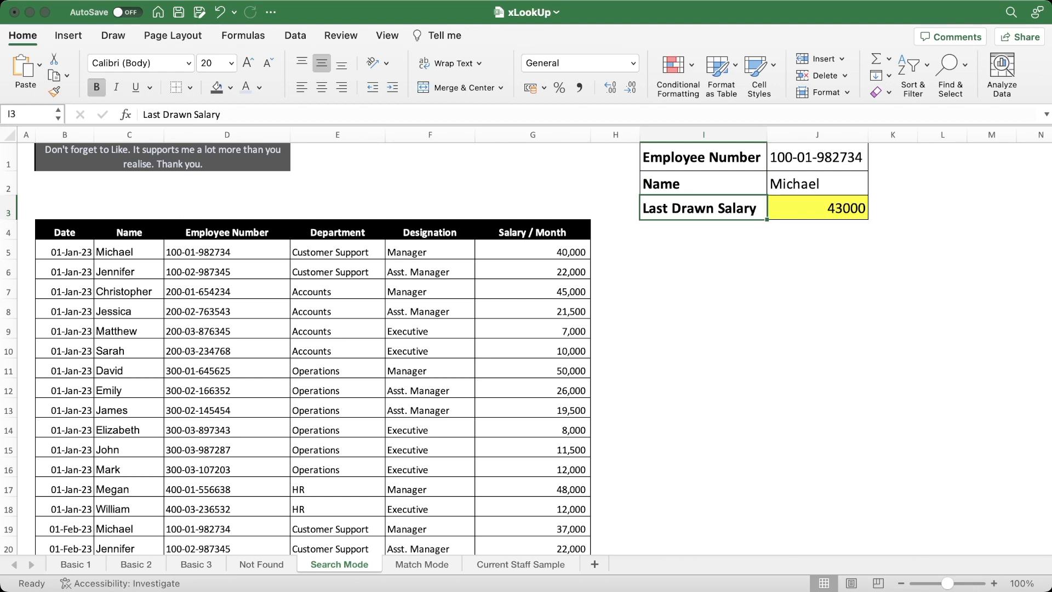
click(817, 184)
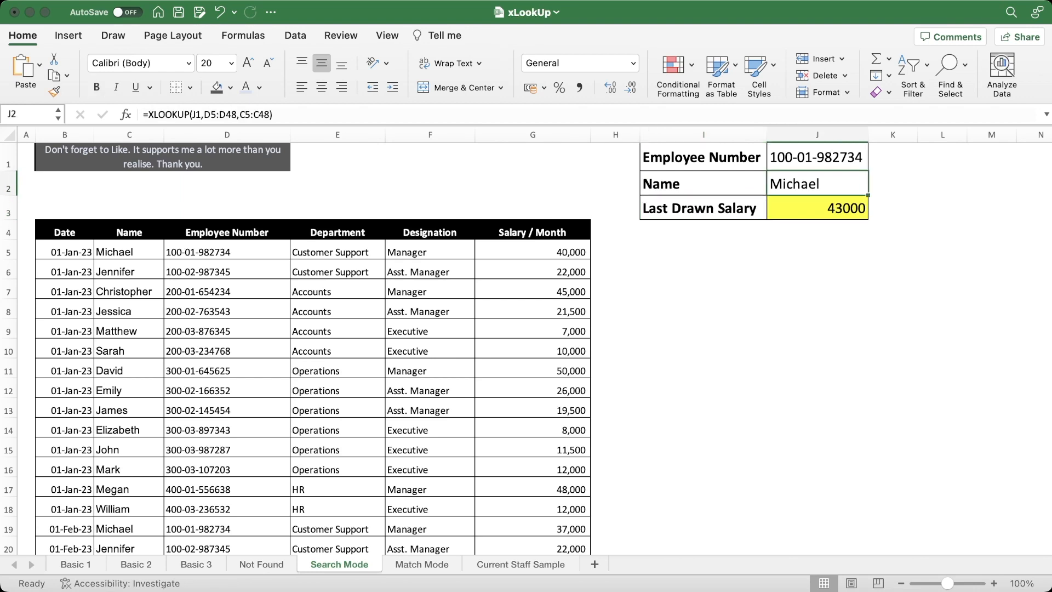
Check the monthly salaries in column G recorded for the employee selected in J1.
click(533, 250)
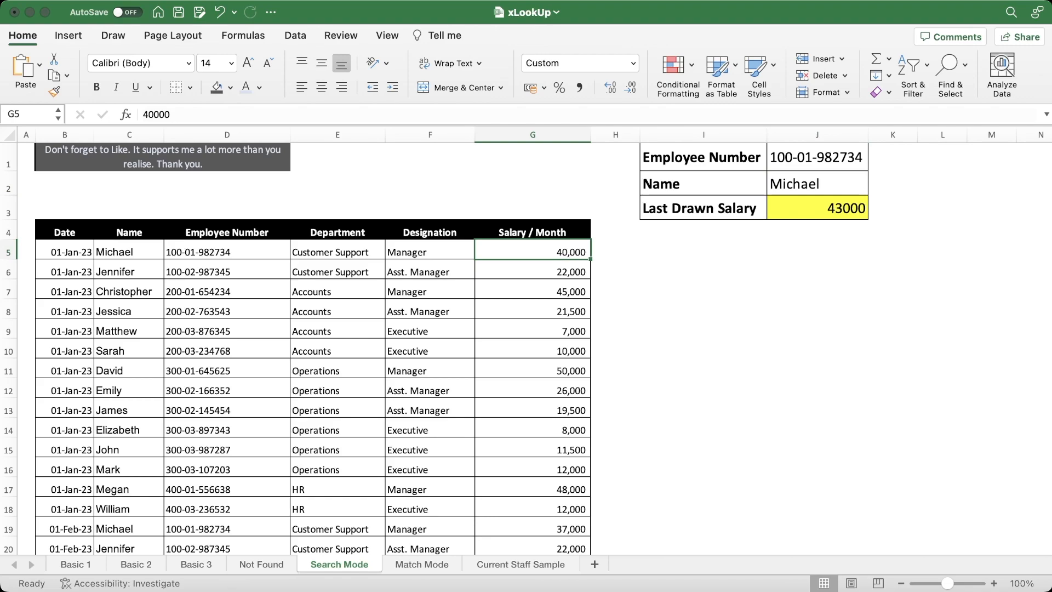
scroll(295, 346, down, 5)
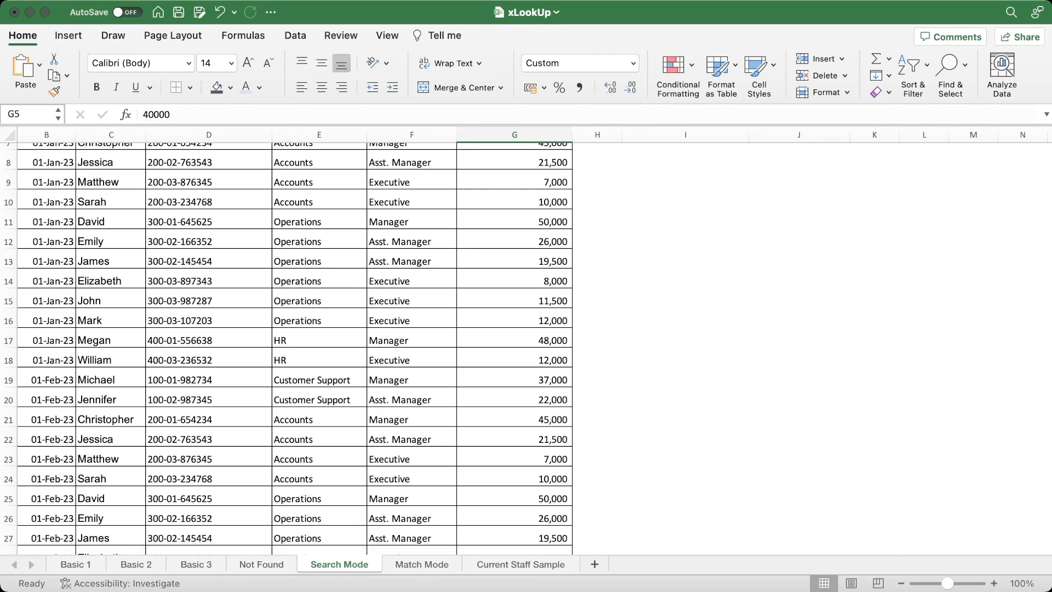
click(514, 378)
scroll(383, 345, up, 4)
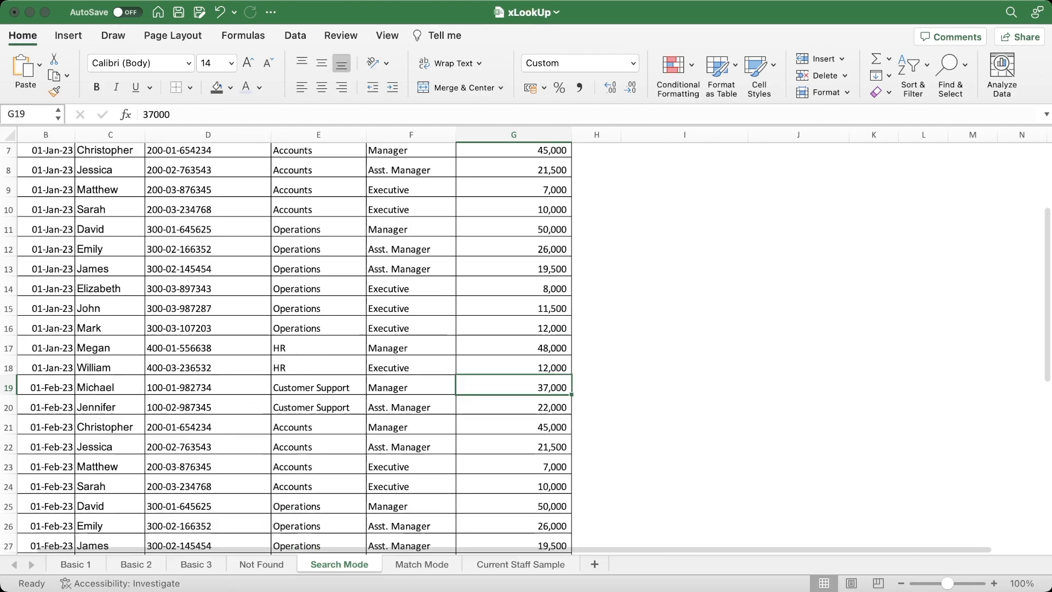
scroll(384, 346, down, 5)
scroll(383, 345, down, 5)
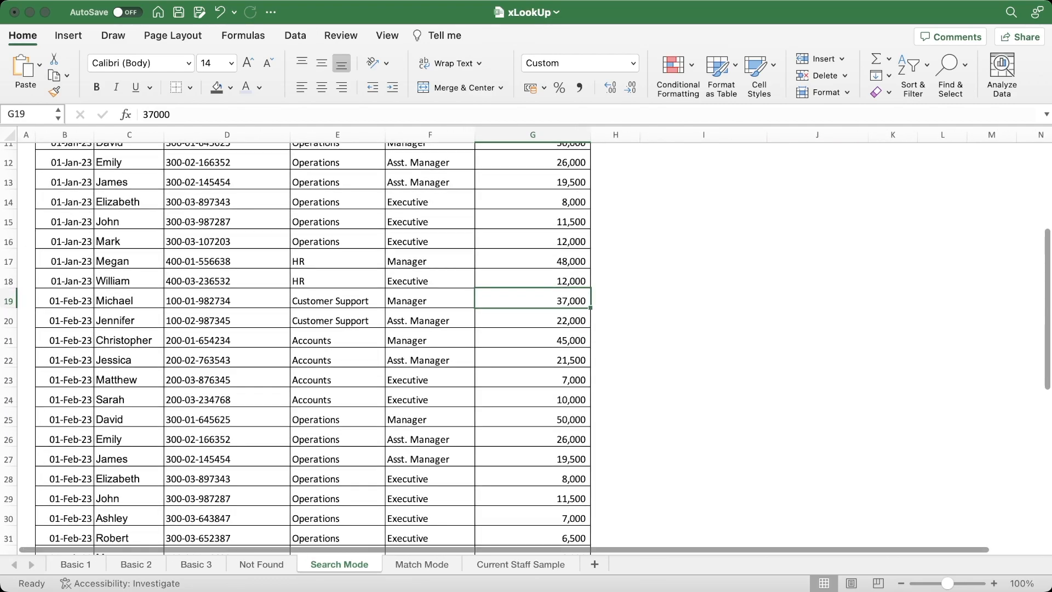
click(533, 470)
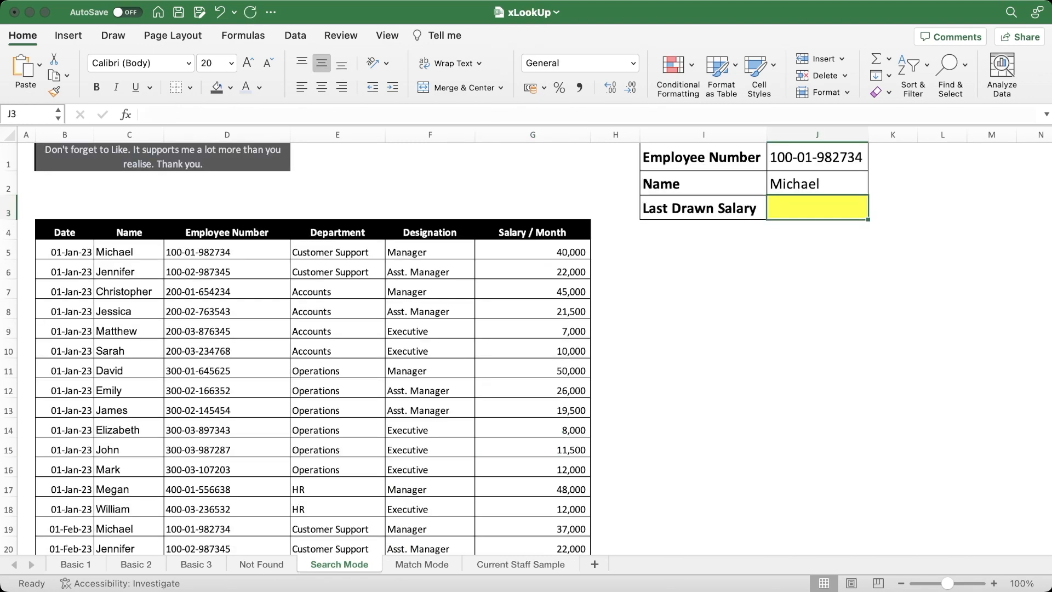
Begin an XLOOKUP formula in J3 with J1 as lookup value and the employee numbers in D5:D48 as lookup array.
text(=xl)
key(Tab)
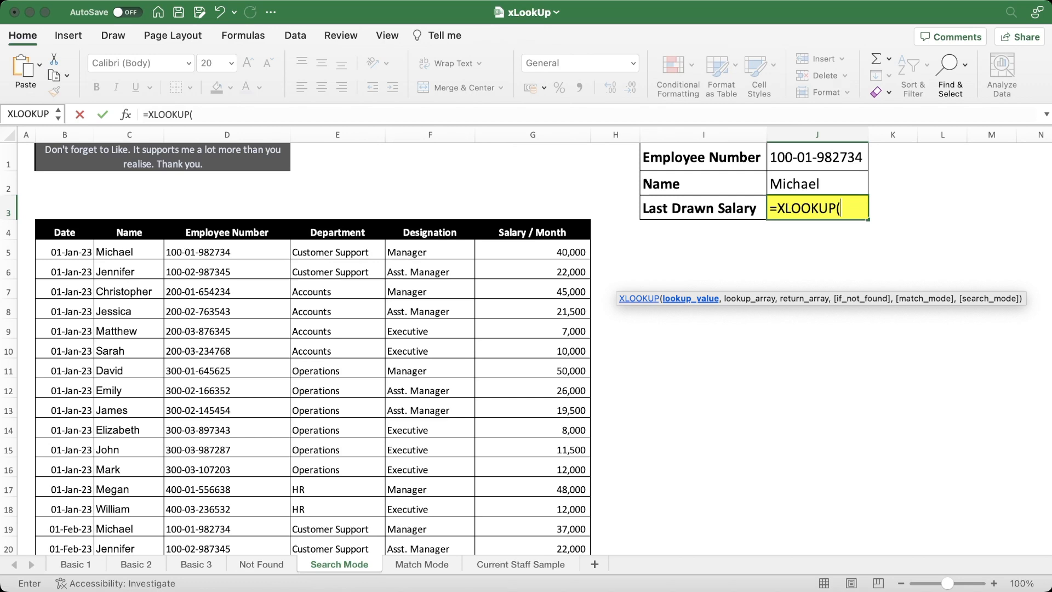
key(Up)
key(Up)
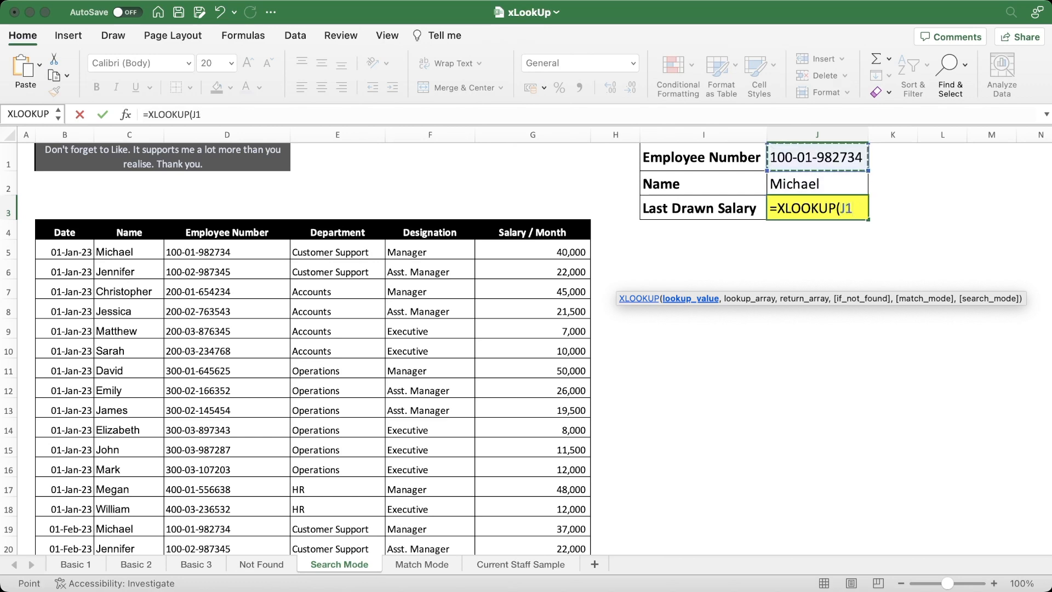
text(,)
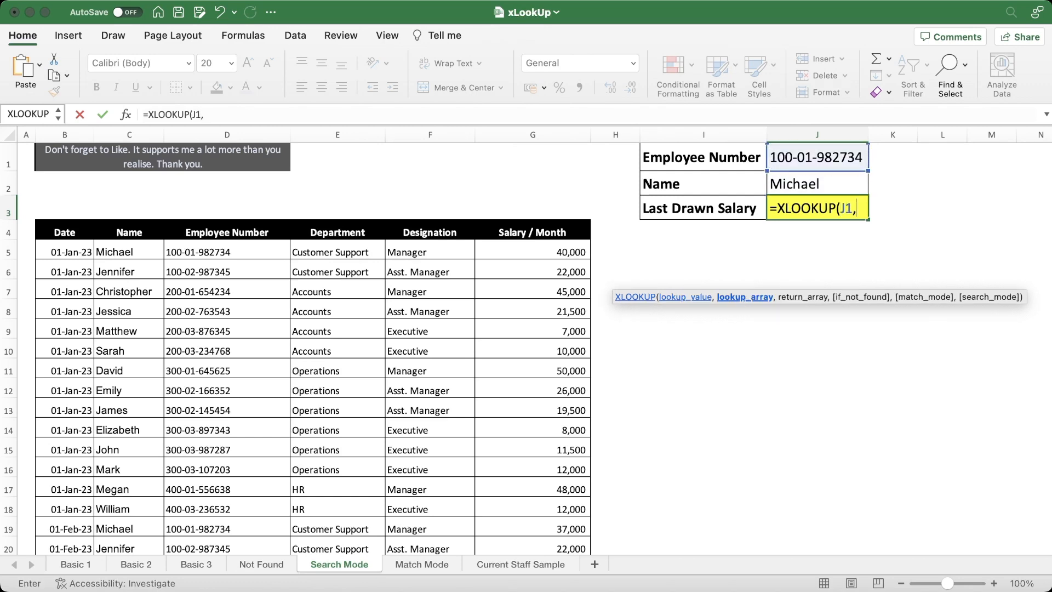
click(129, 252)
click(227, 252)
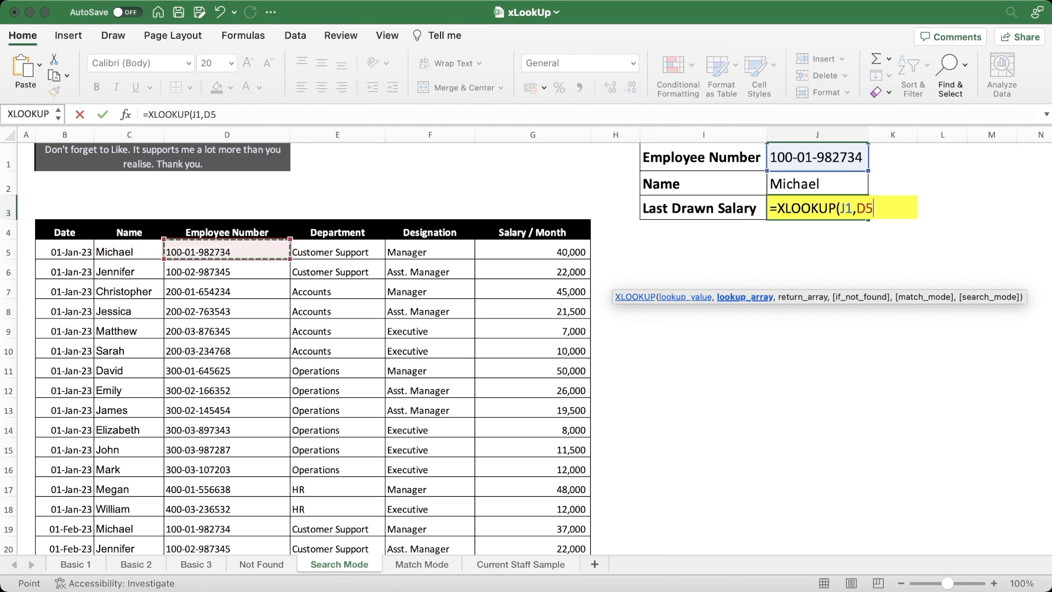
key(ctrl+shift+Down)
text(,)
Add the monthly salaries in G5:G48 as the return array and enter the formula.
key(Down)
key(Right)
key(Left)
key(Left)
key(Left)
key(Left)
key(Down)
key(ctrl+shift+Down)
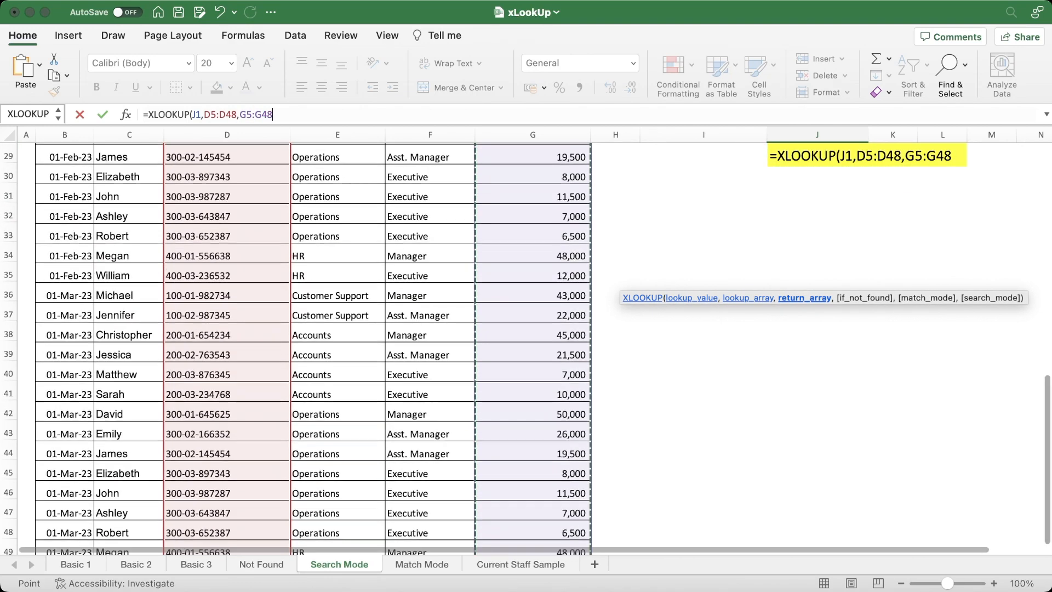
text())
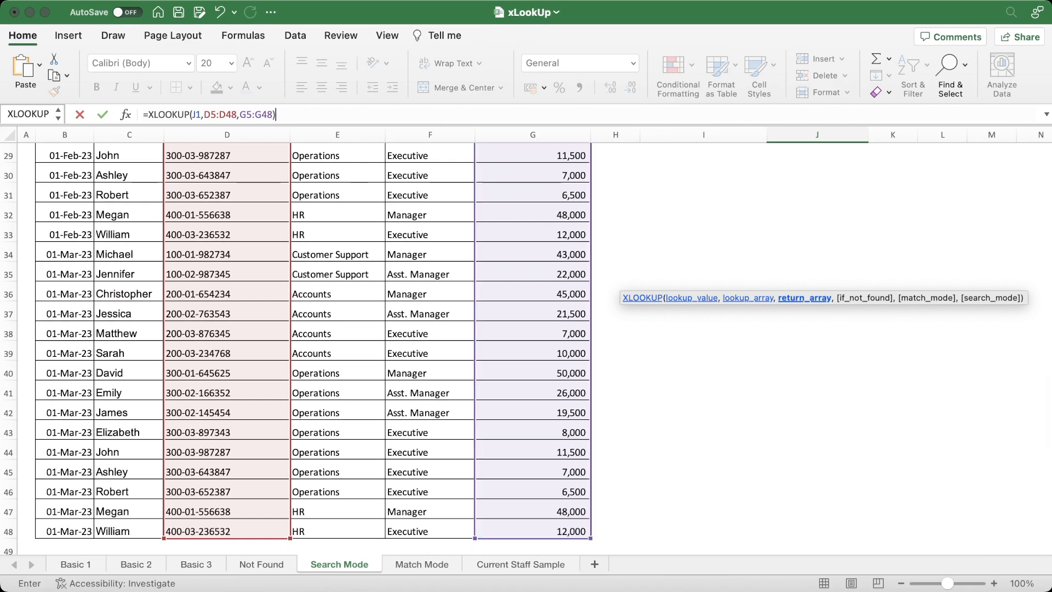
key(Return)
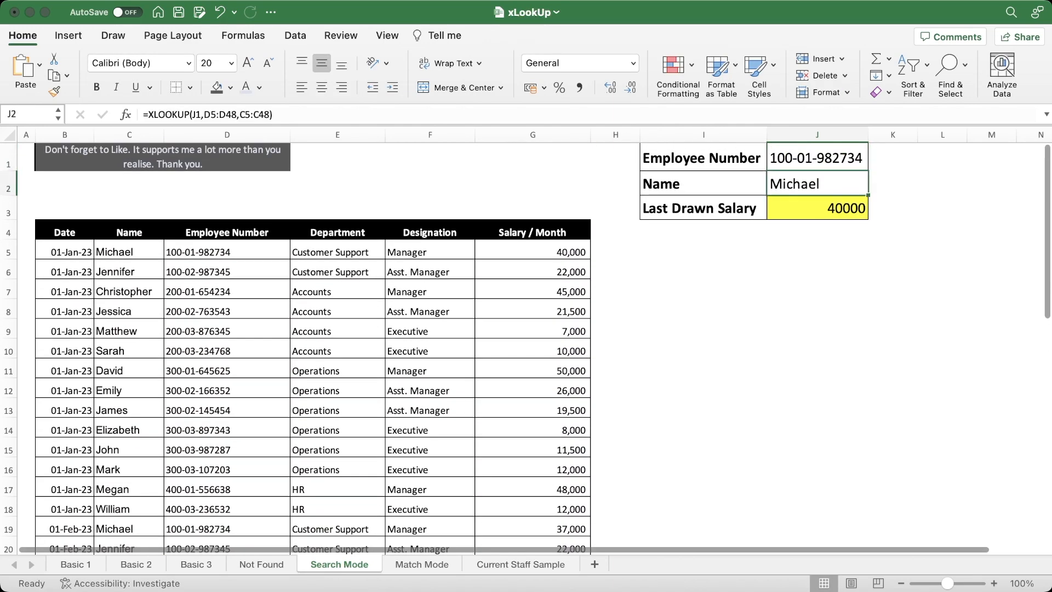
Compare the Last Drawn Salary result in J3 with the employee's first salary entry in G5.
key(Down)
key(Left)
key(Left)
key(Left)
key(Down)
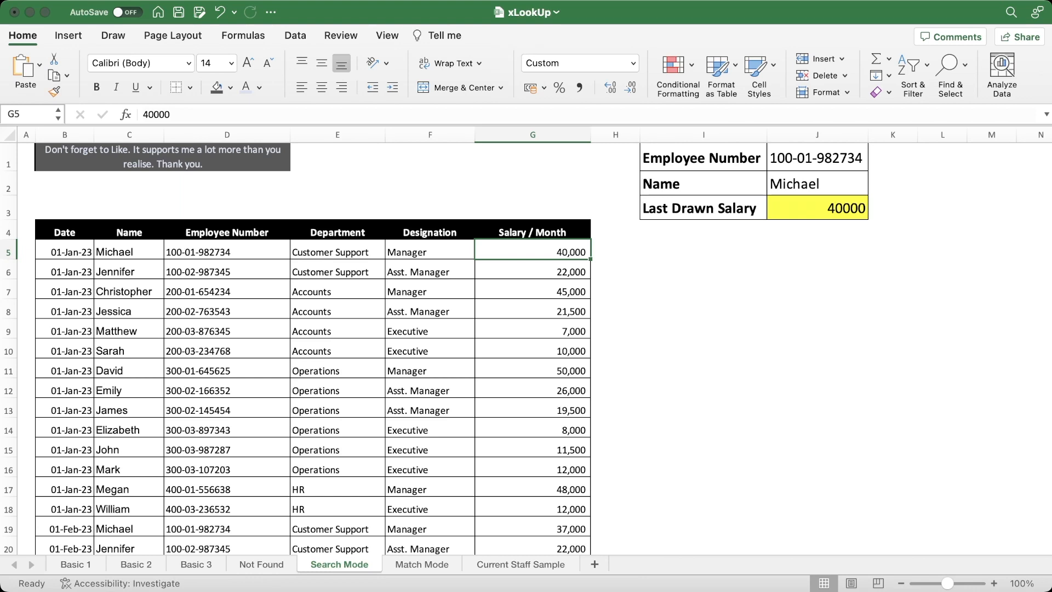
click(817, 208)
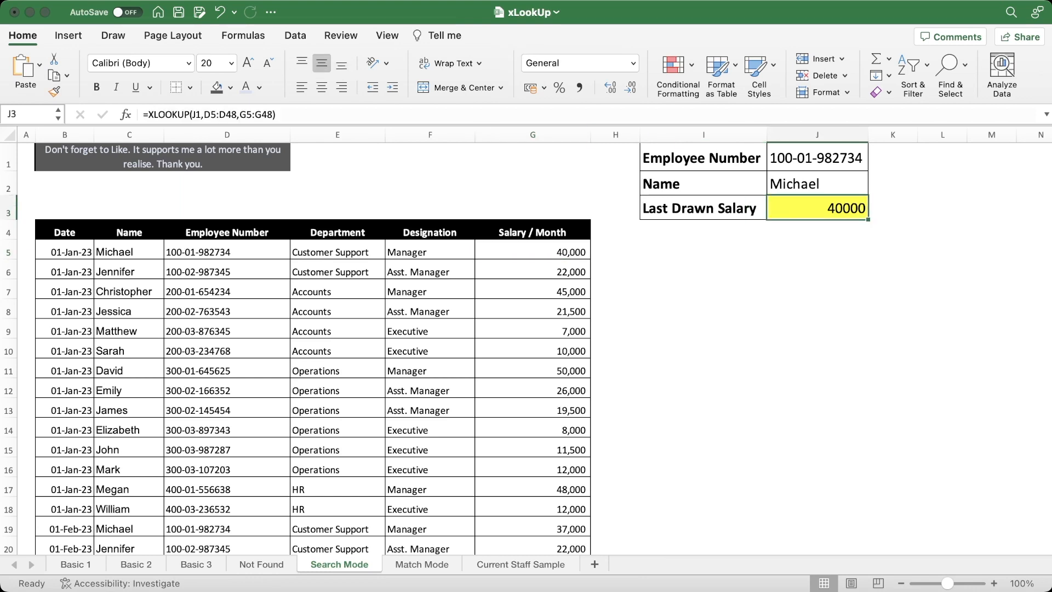
Try search mode -1 (last-to-first) in the J3 XLOOKUP formula, leaving if_not_found and match_mode empty, and undo the change.
key(F2)
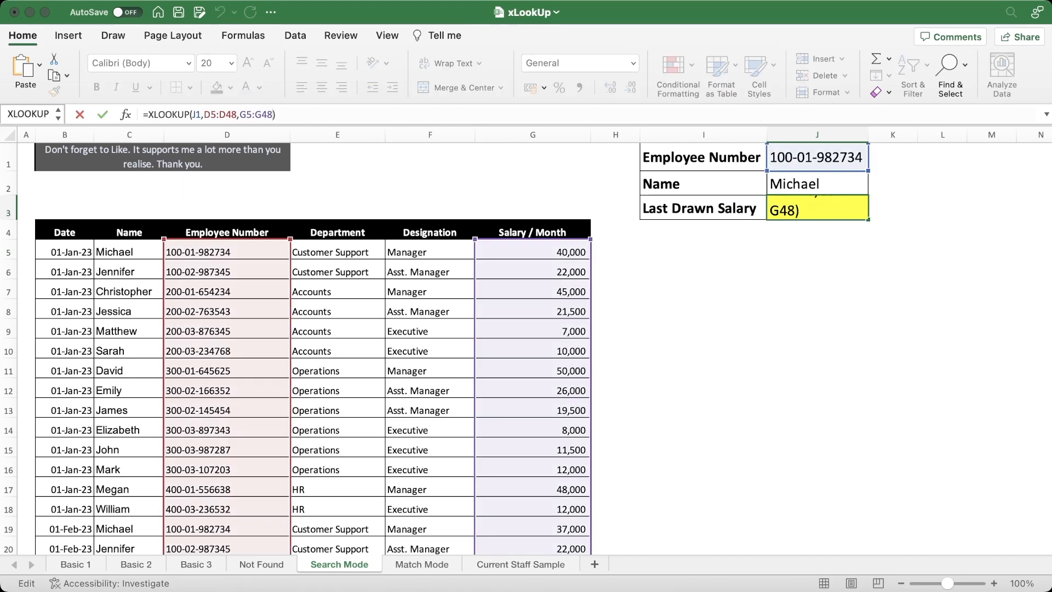
text(,)
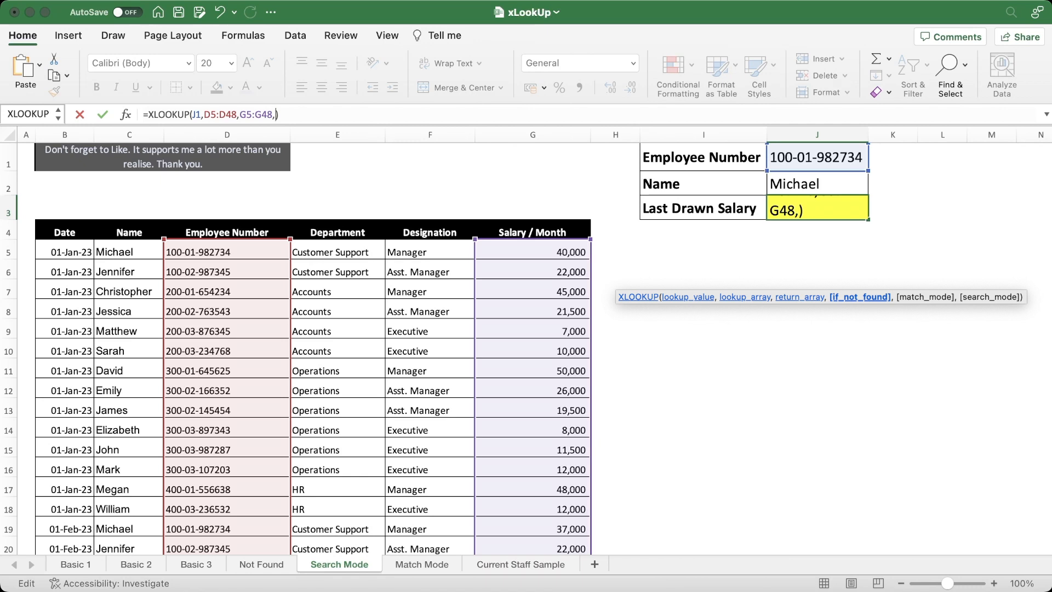
text(,)
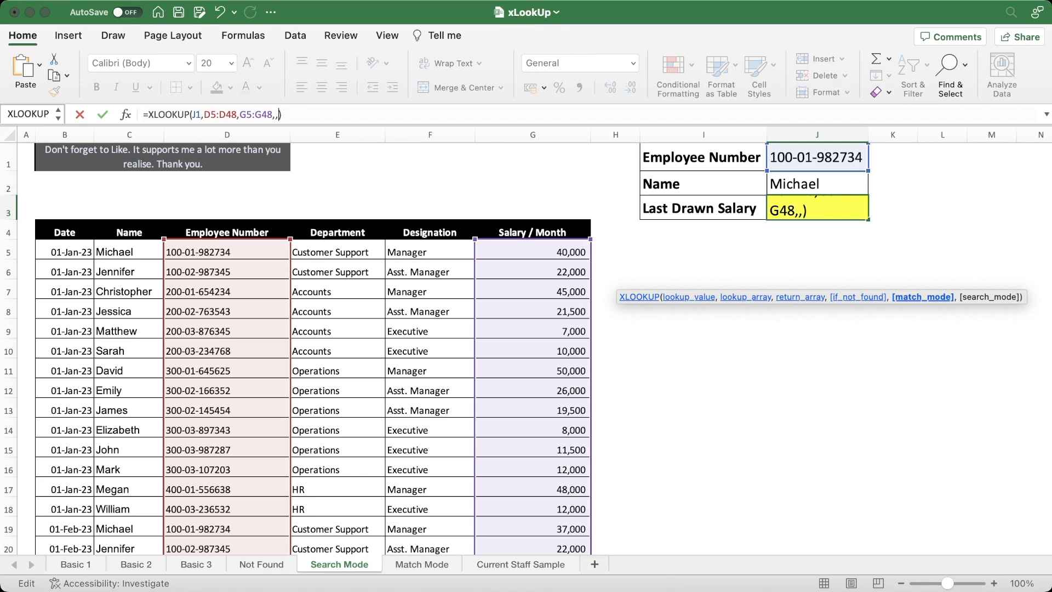
text(,)
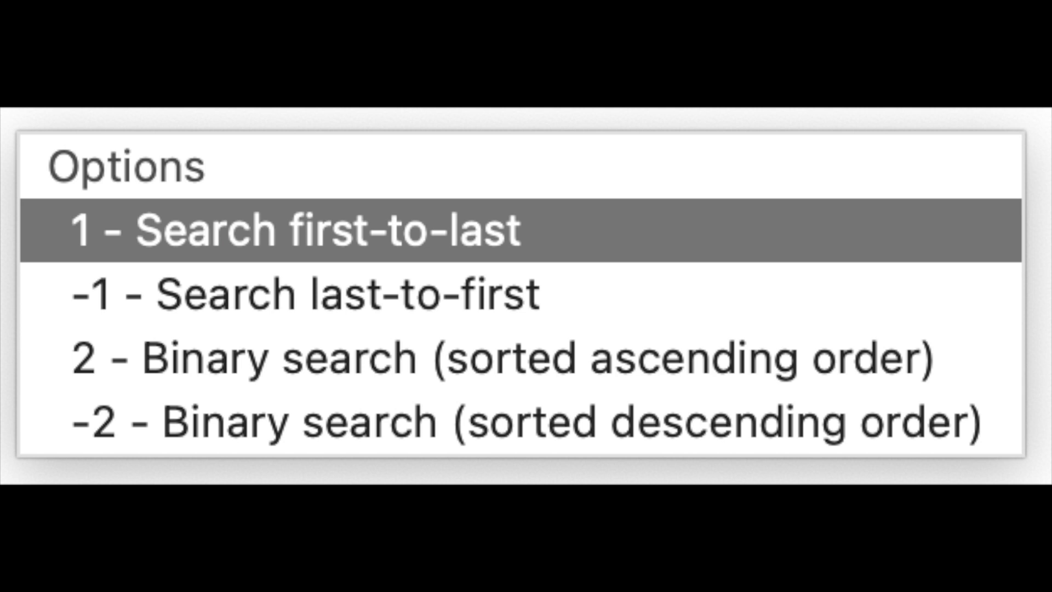
key(Down)
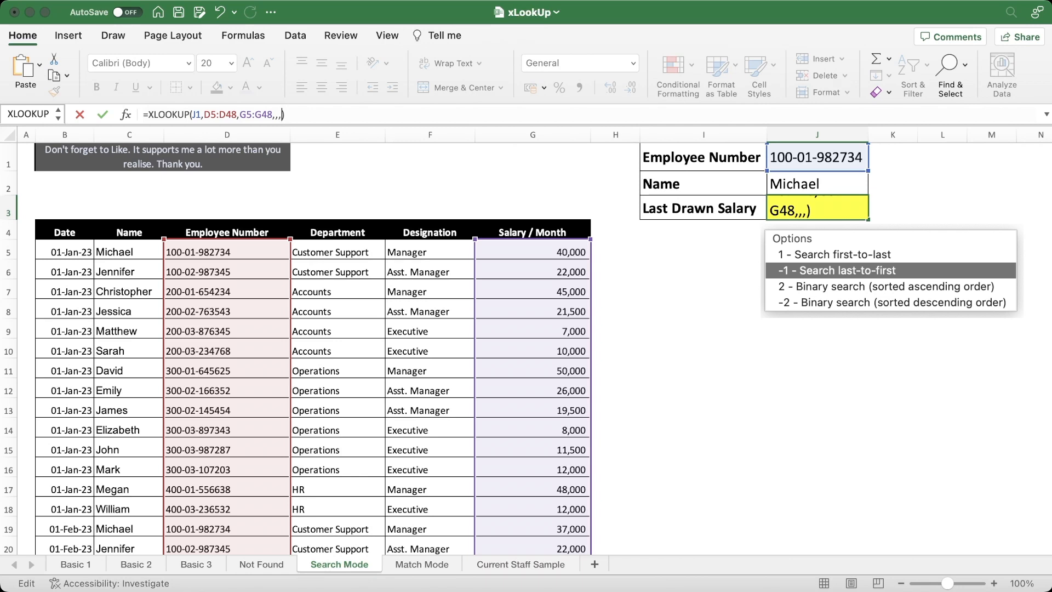
key(Tab)
key(ctrl+Return)
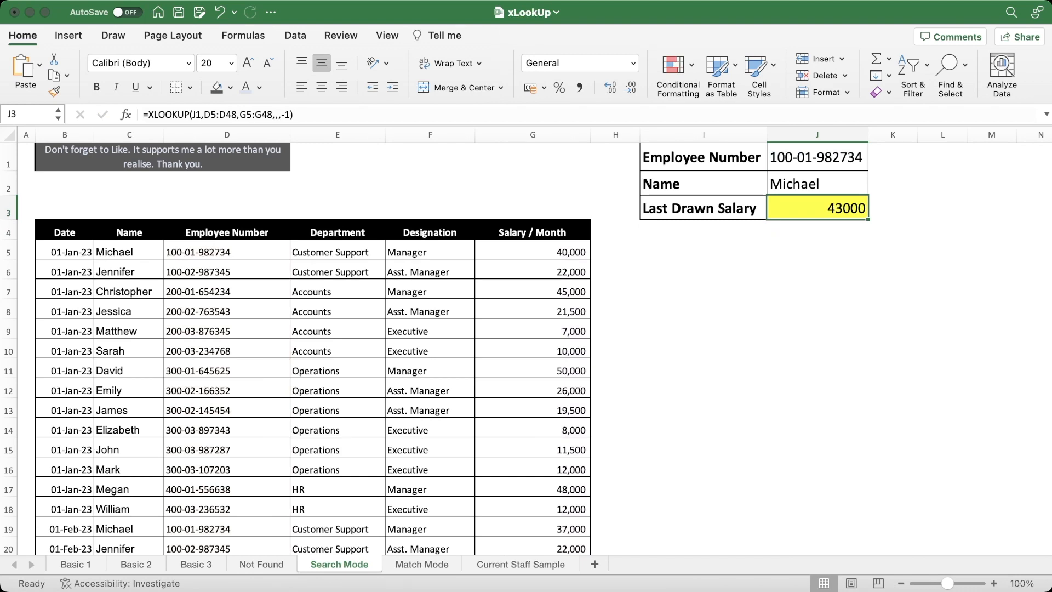
key(super+z)
Try search mode 1 (first-to-last) in the J3 XLOOKUP formula and undo the change.
key(F2)
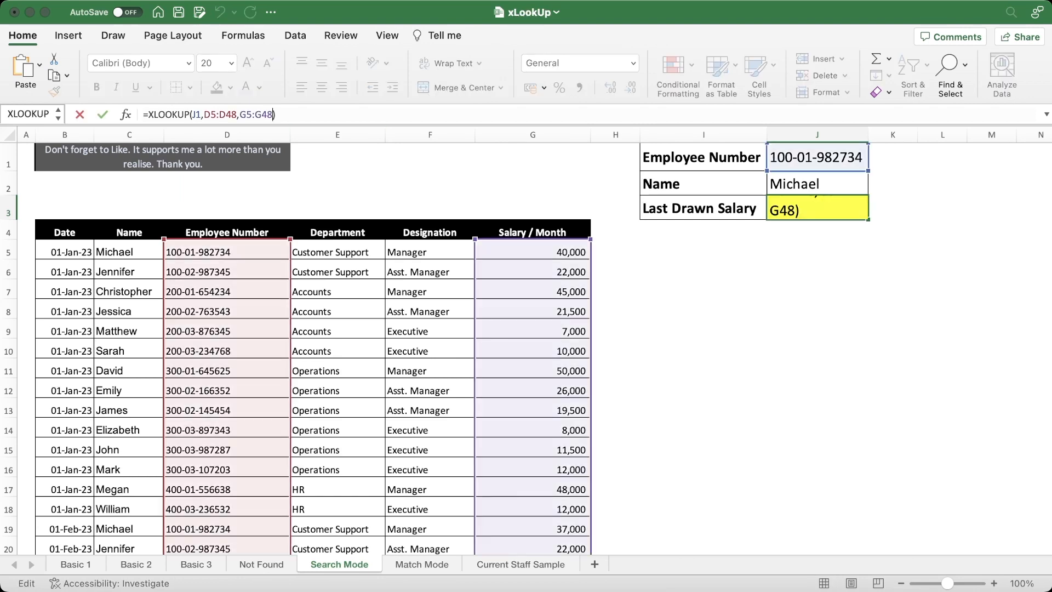
text(,,,)
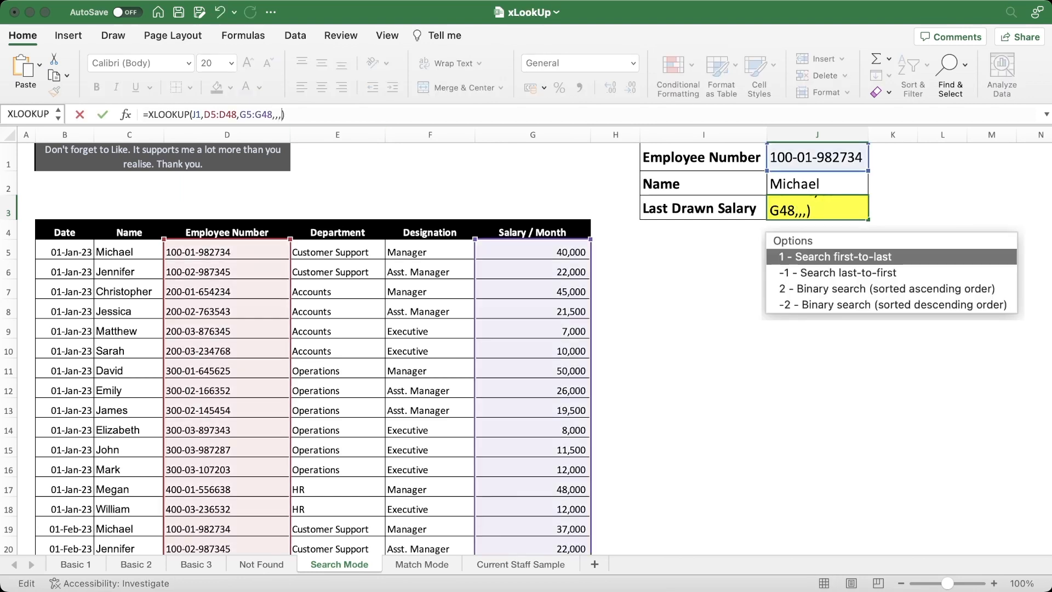
text(1)
key(ctrl+Return)
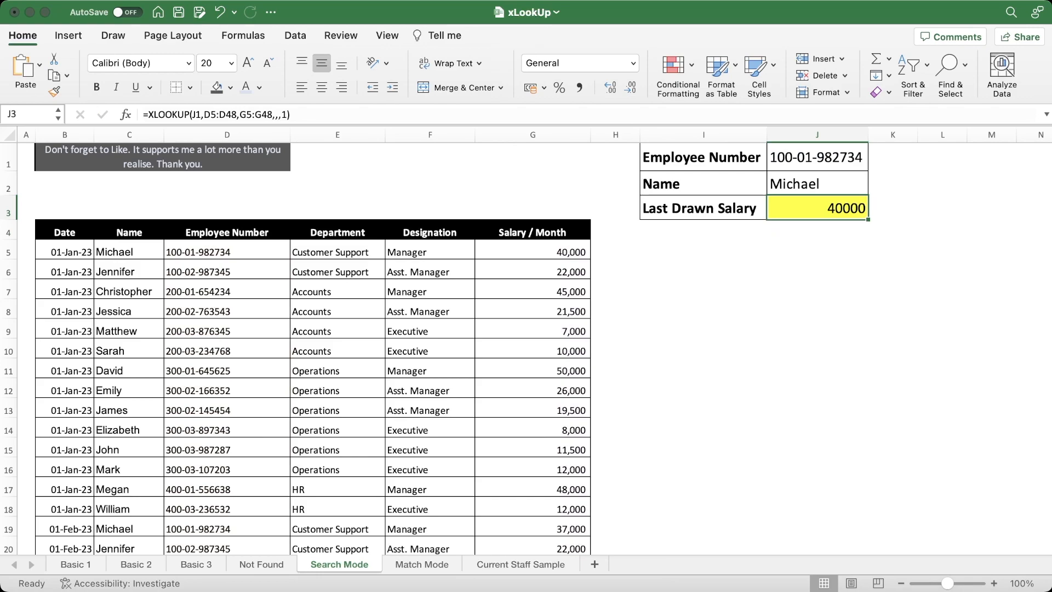
key(super+z)
Open the Match Mode sheet and examine the employee table, the details in J2:J4 and the salary lookup formula in J4.
key(ctrl+Page_Down)
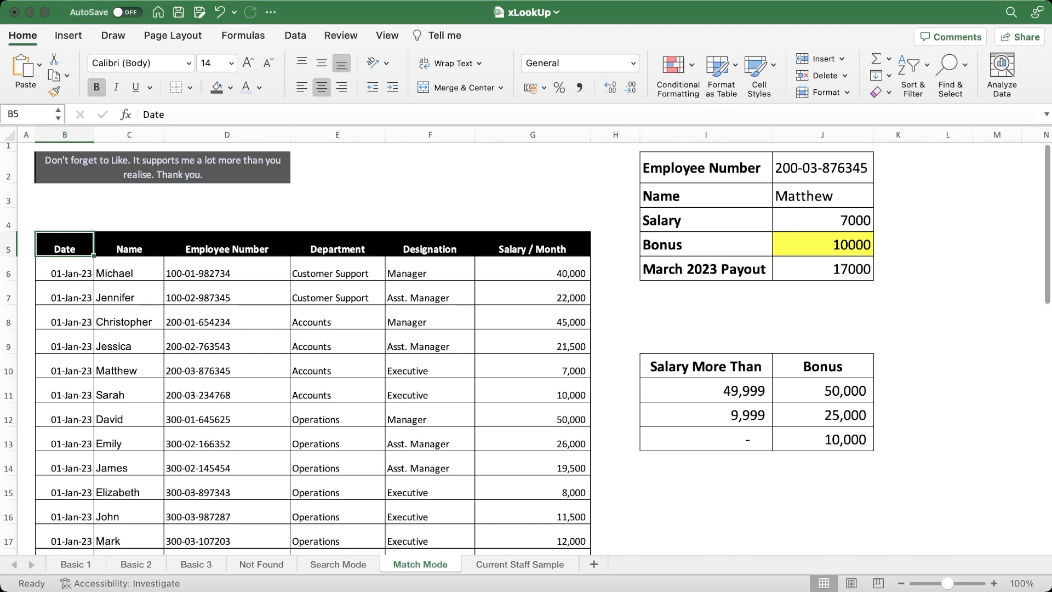
drag(65, 245, 533, 489)
click(822, 169)
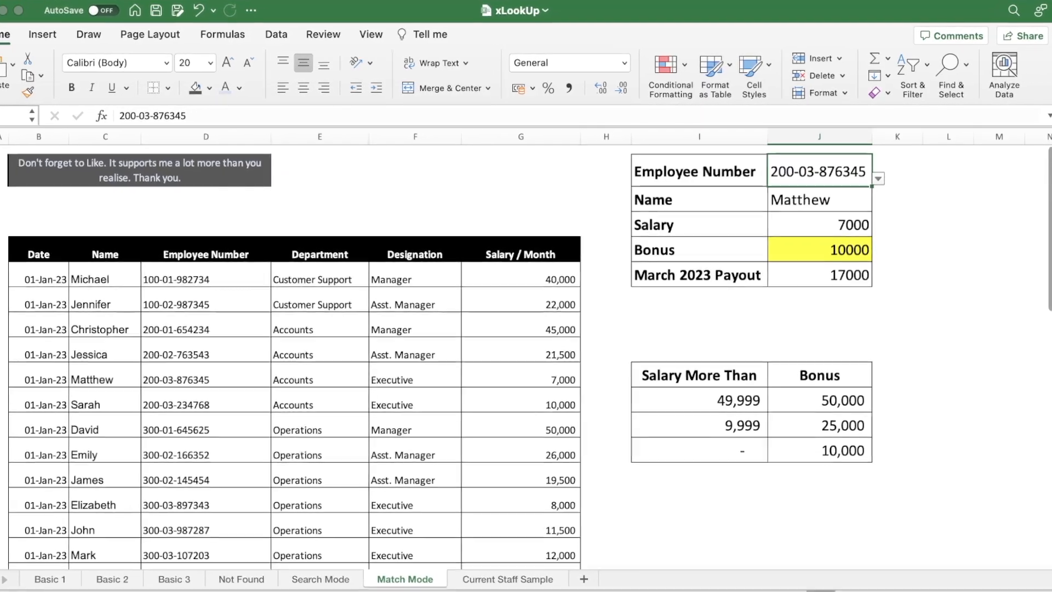
click(700, 200)
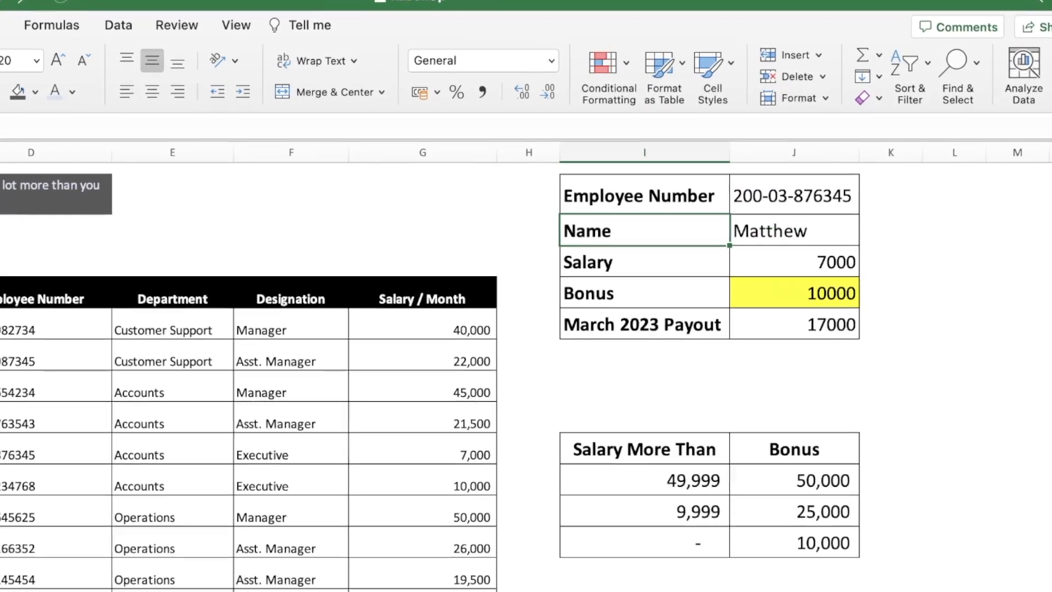
click(805, 218)
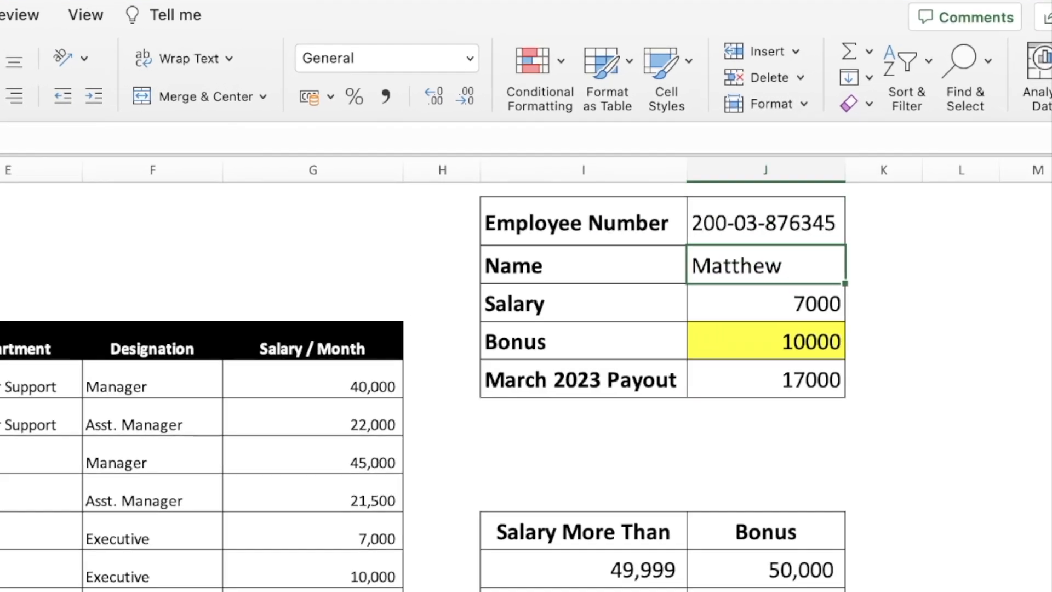
click(618, 281)
click(747, 331)
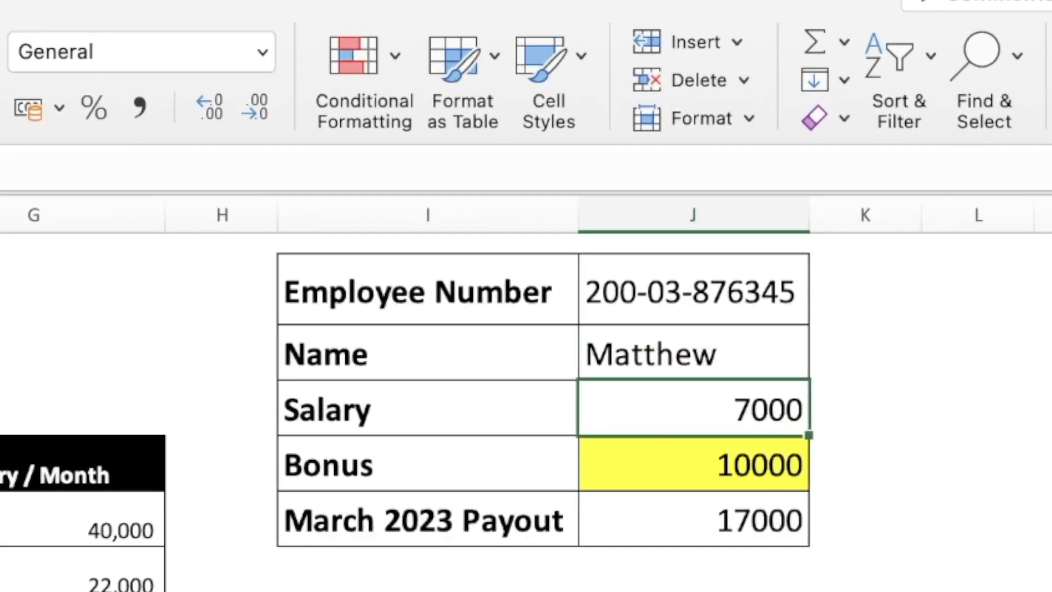
click(11, 168)
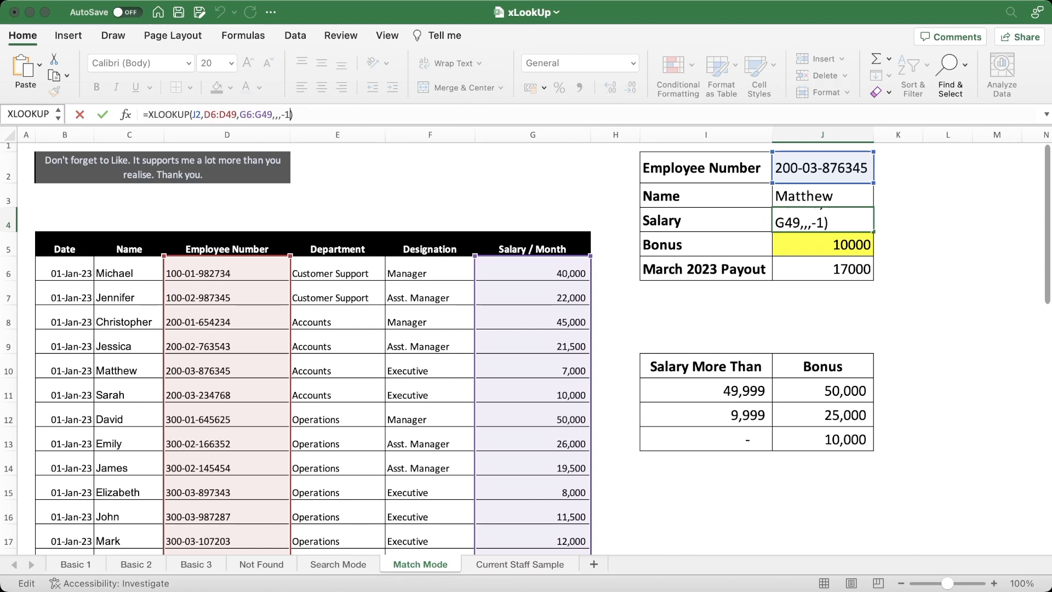
key(Return)
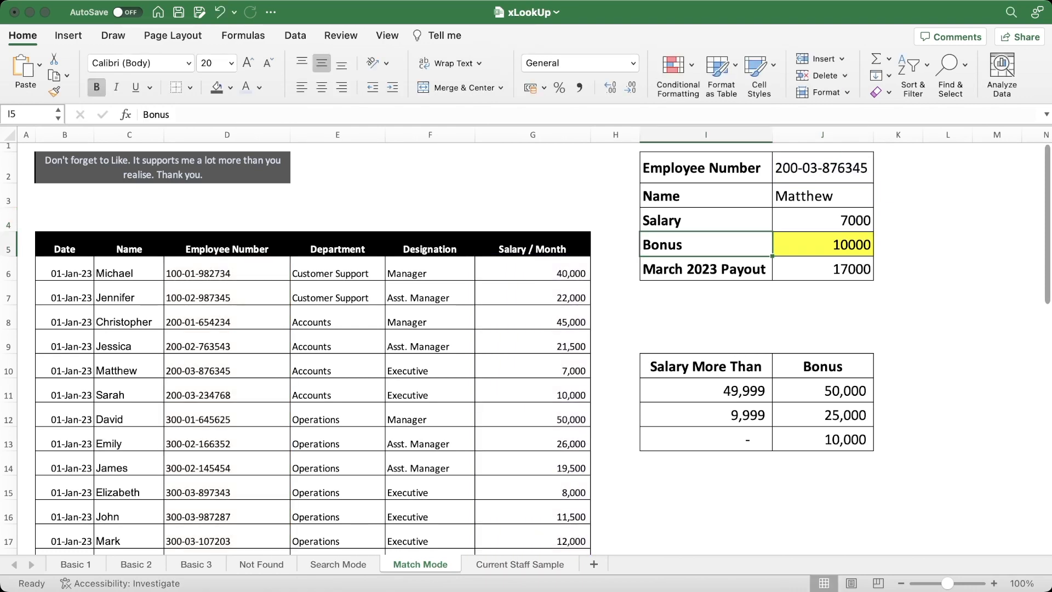
Inspect the March 2023 Payout formula in J6 without changing it.
key(Down)
key(Right)
key(F2)
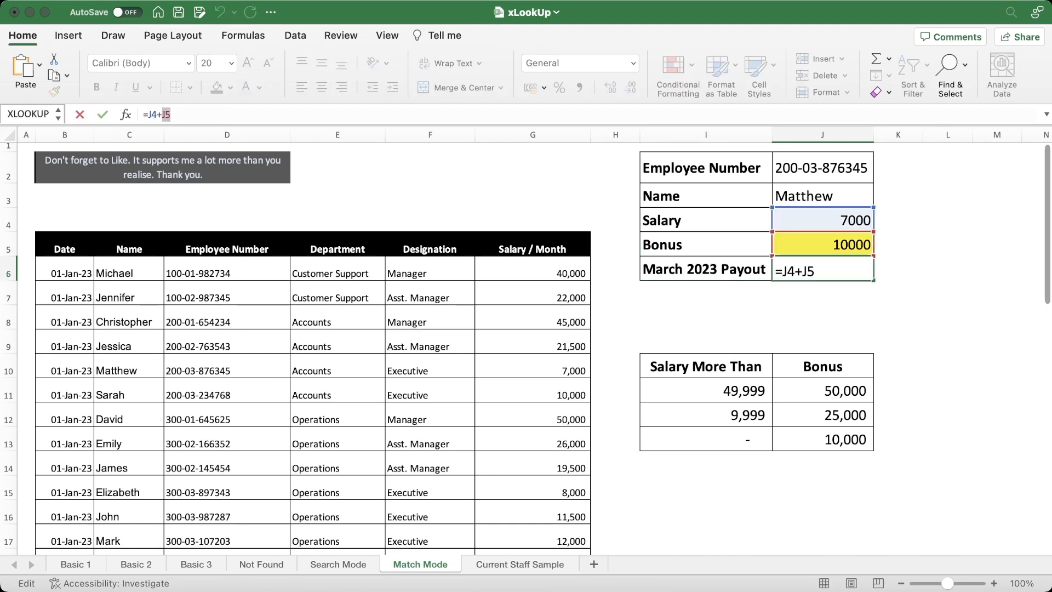
key(Escape)
Examine the bonus table in I10:J13, comparing each salary threshold with its bonus amount.
drag(706, 367, 827, 441)
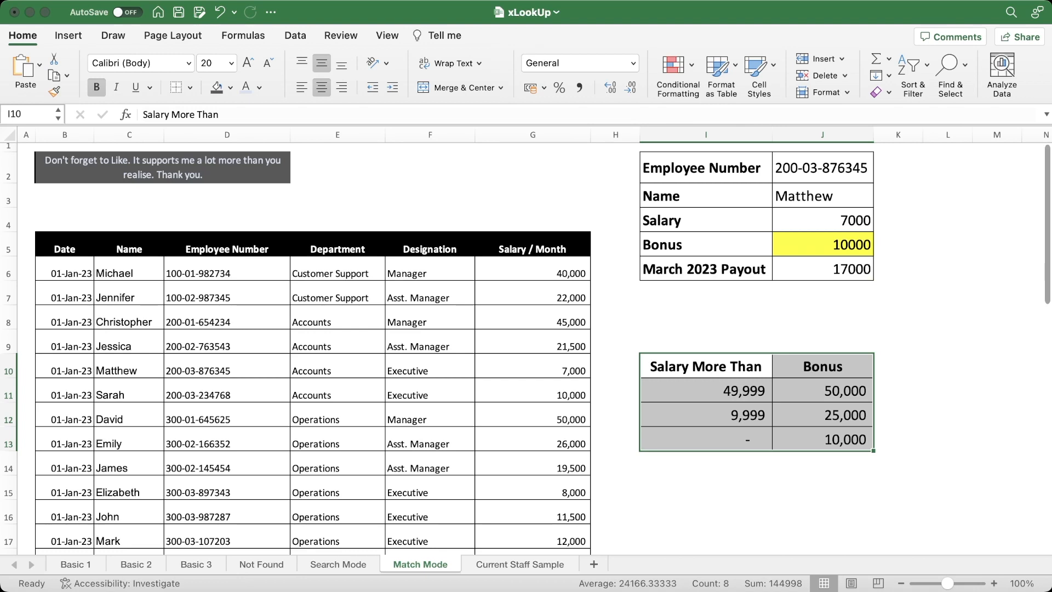
click(706, 439)
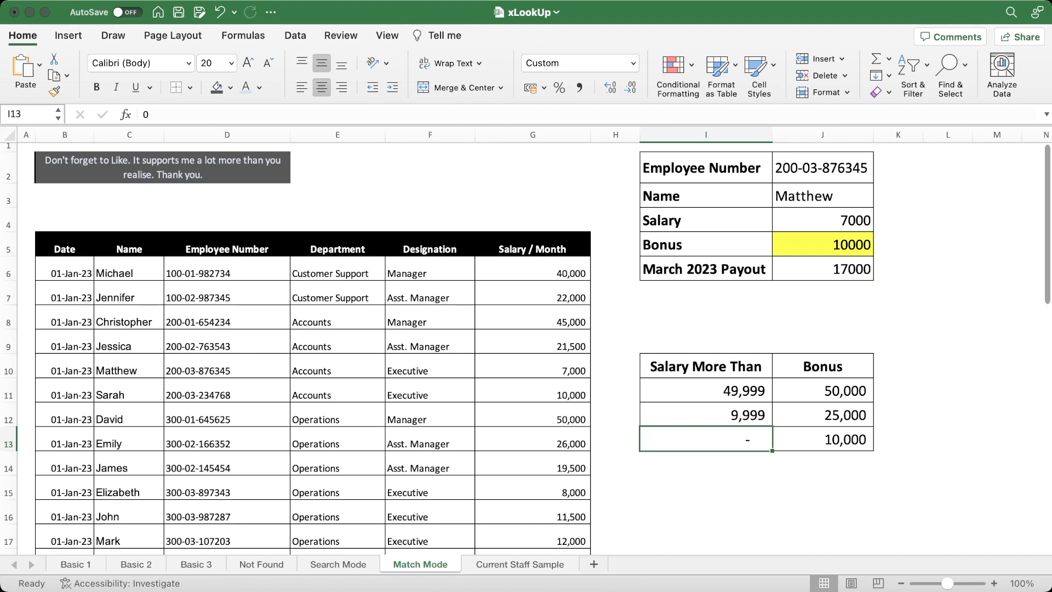
click(822, 439)
click(705, 415)
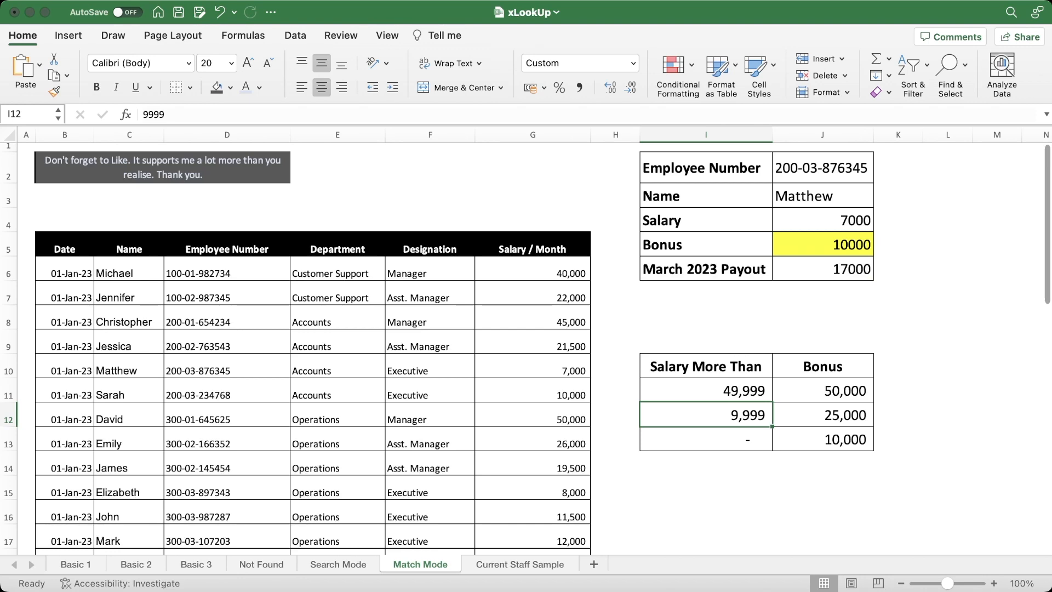
click(822, 415)
click(706, 391)
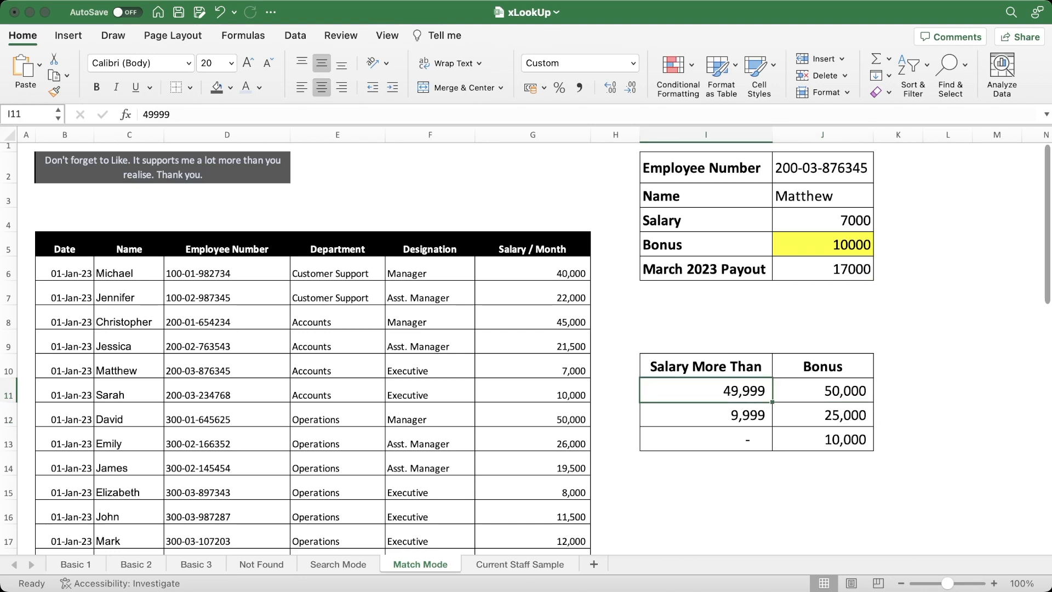
click(823, 390)
Undo the existing Bonus entry in J5 and begin an XLOOKUP there with J4 as lookup value and I11:I13 as lookup array.
key(super+z)
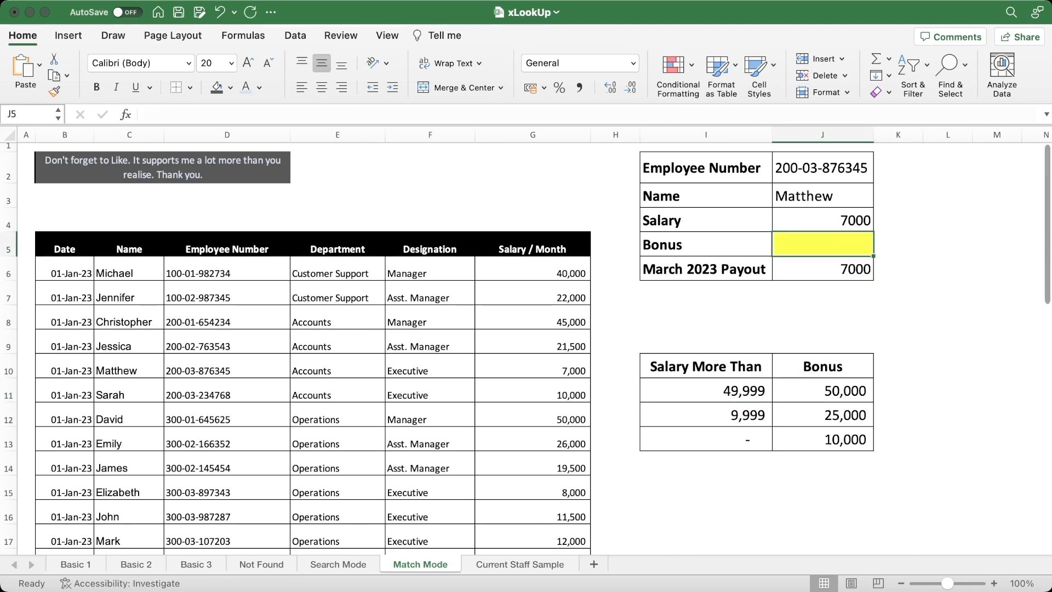
text(=xl)
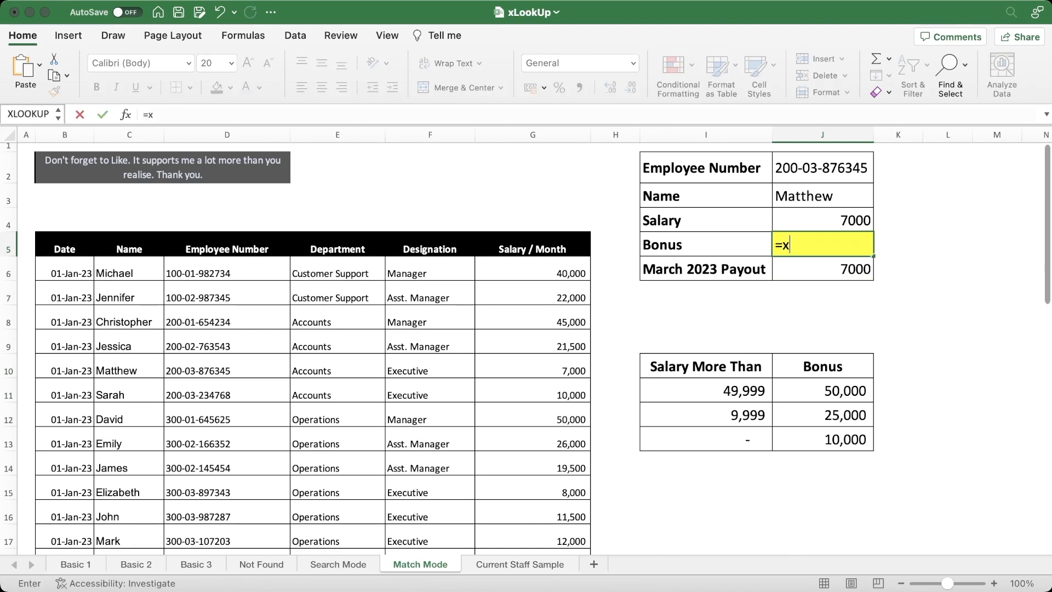
key(Tab)
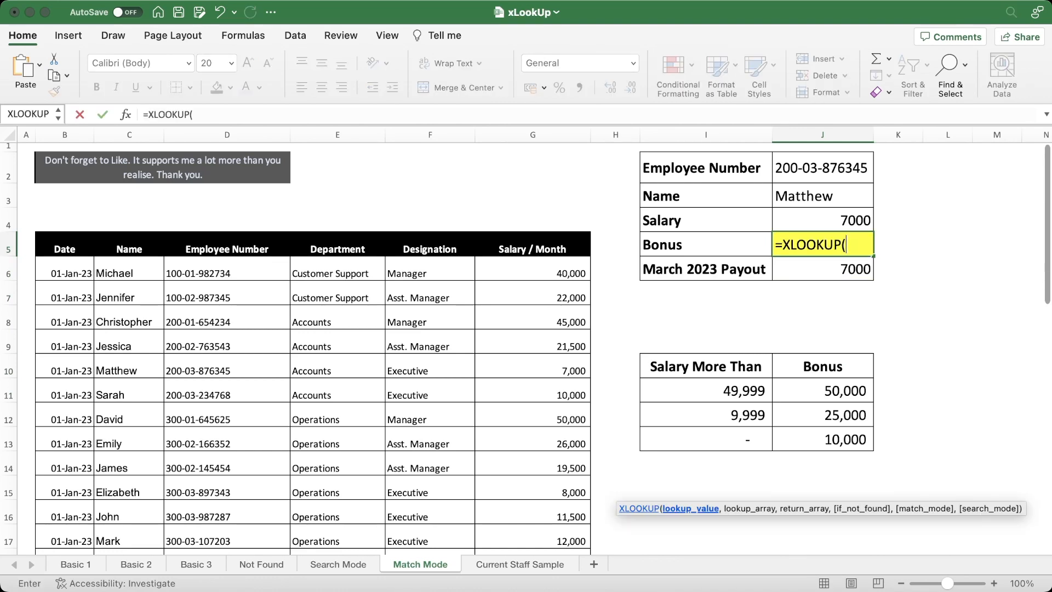
key(Up)
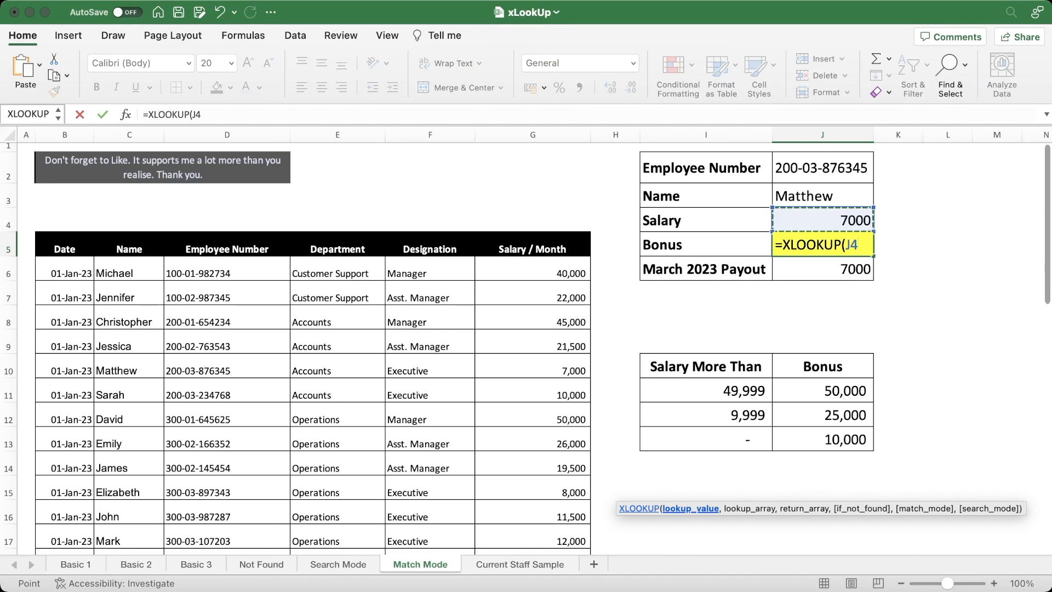
text(,)
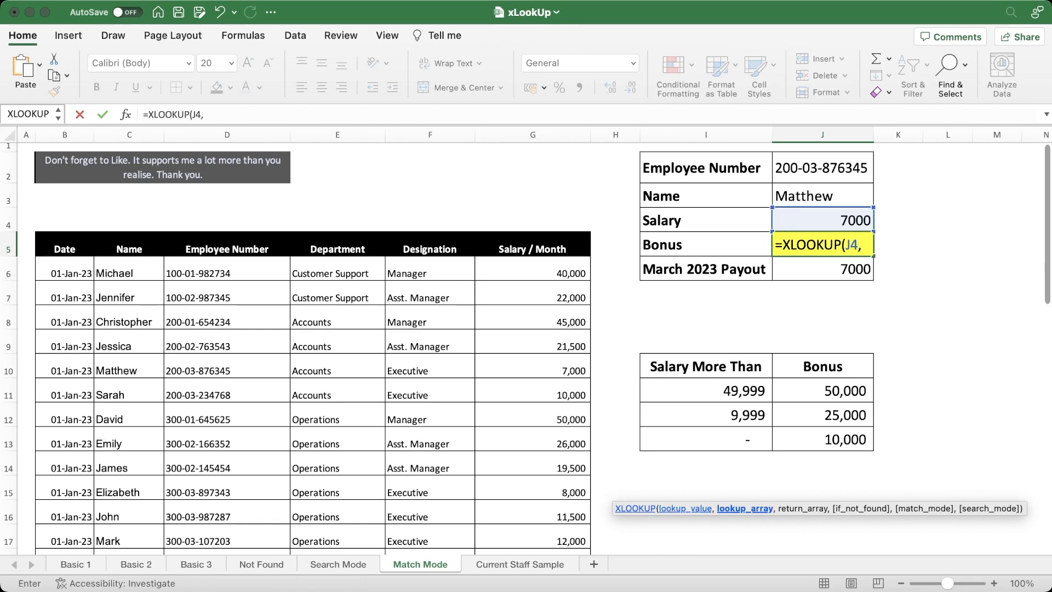
drag(705, 391, 706, 439)
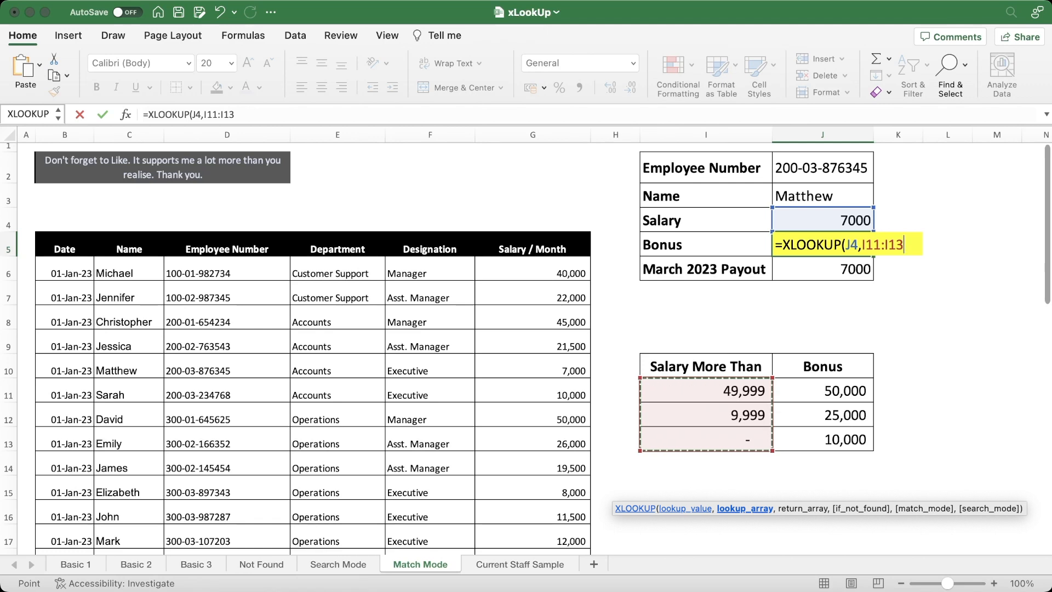
text(,)
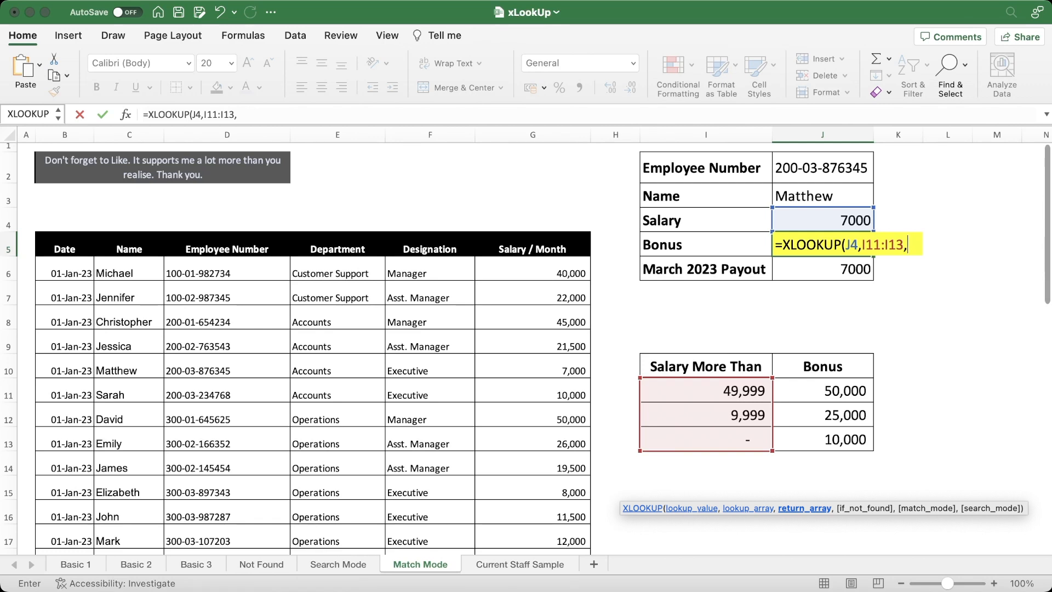
Add J11:J13 as return array, leave if_not_found empty, set match mode to -1 with an empty search mode, and enter the J5 formula.
drag(823, 391, 823, 439)
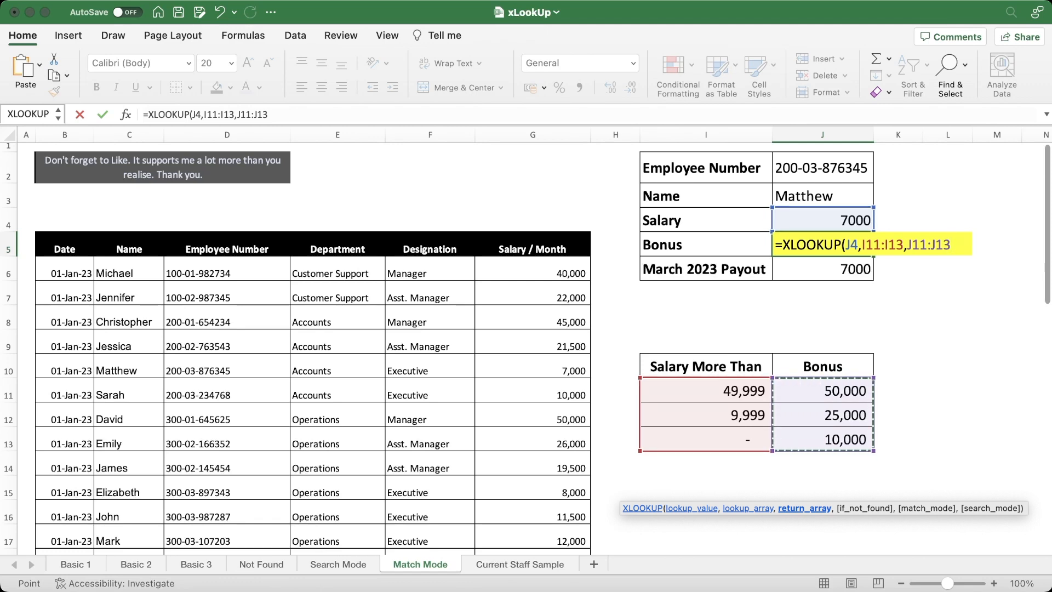
text(,,)
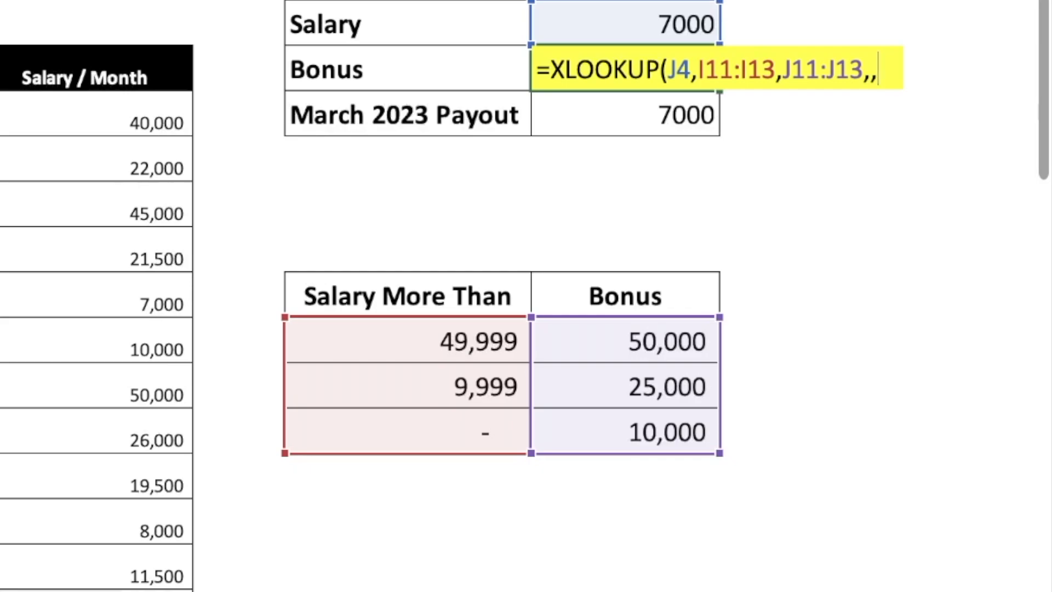
text(-1))
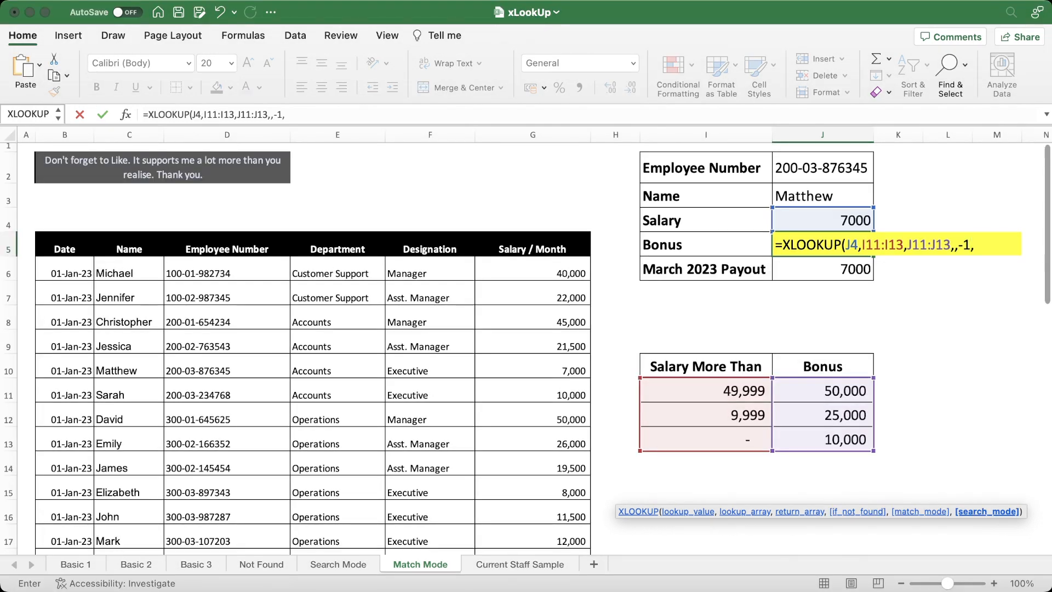
text())
key(ctrl+Return)
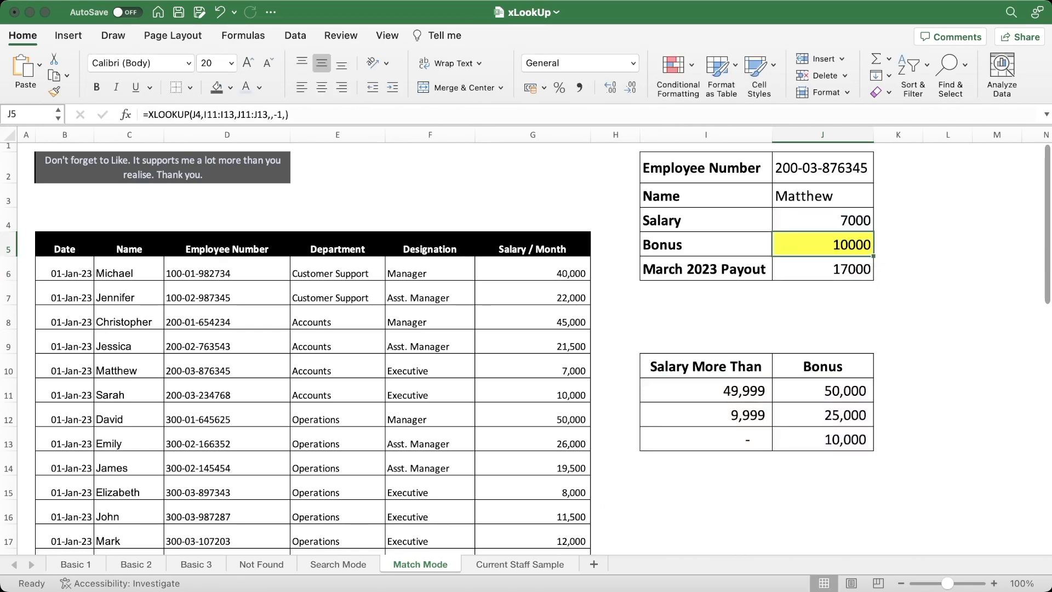
Change the bonus table header in I10 to "Salary Less Than".
click(731, 367)
double_click(731, 367)
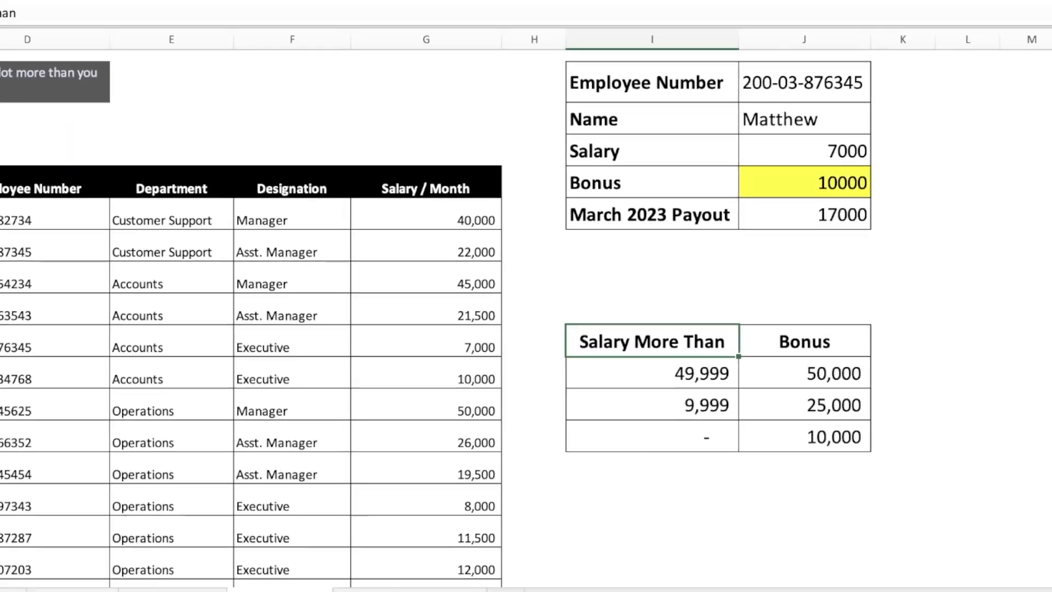
double_click(618, 324)
text(Less)
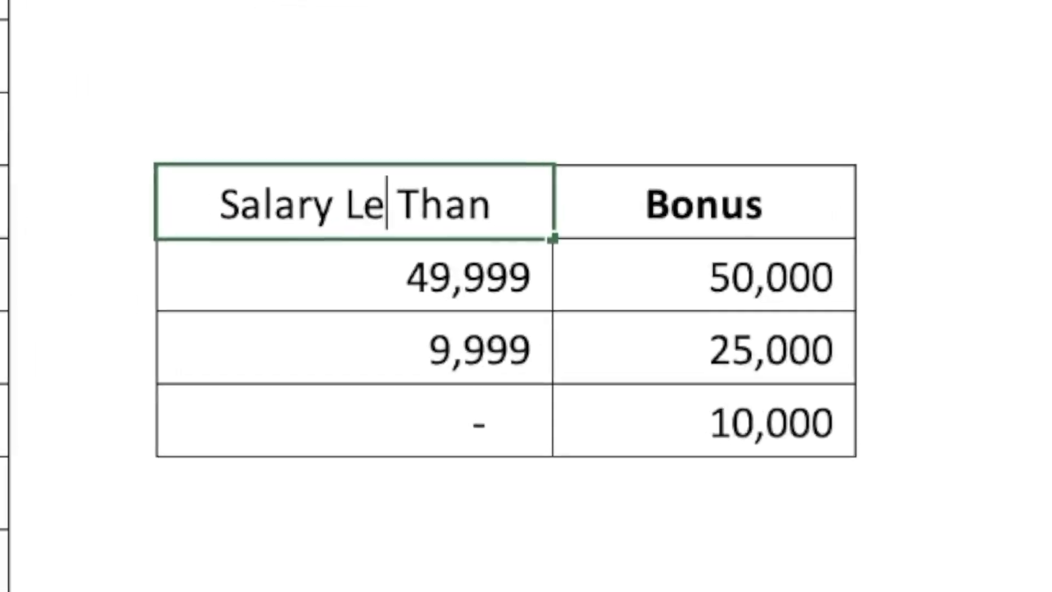
key(Return)
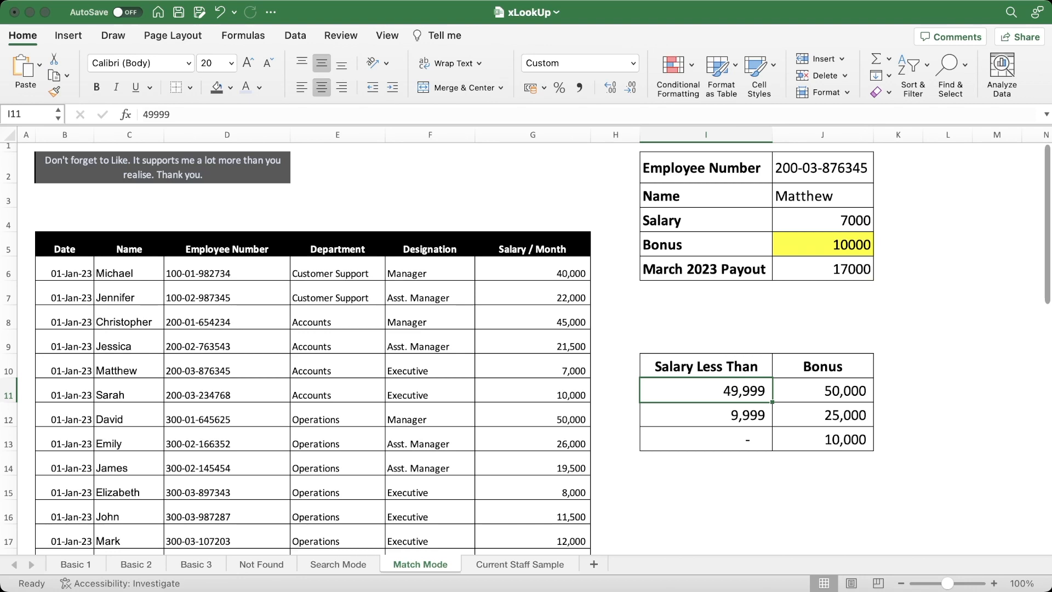
Examine the bonus tiers in I11:J13 under the "Salary Less Than" header, comparing them with the Bonus in J5.
click(822, 390)
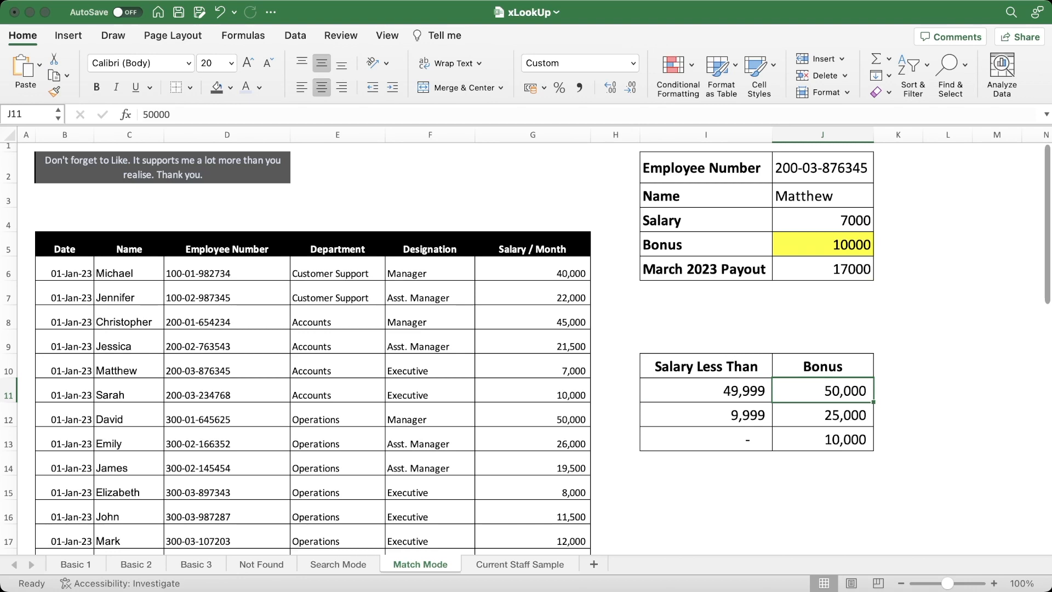
click(706, 415)
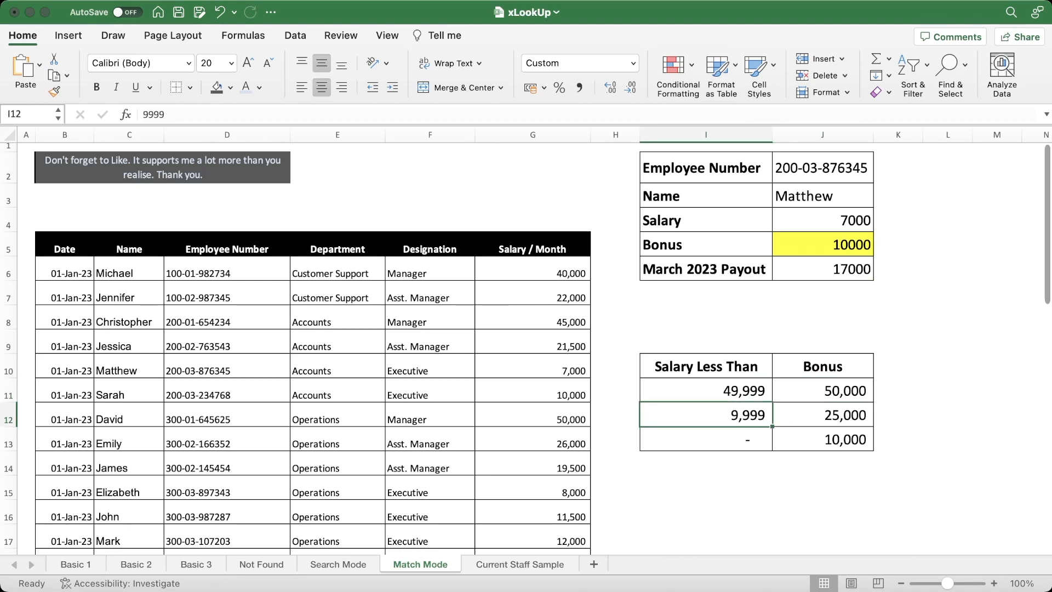
click(706, 440)
click(823, 440)
click(823, 415)
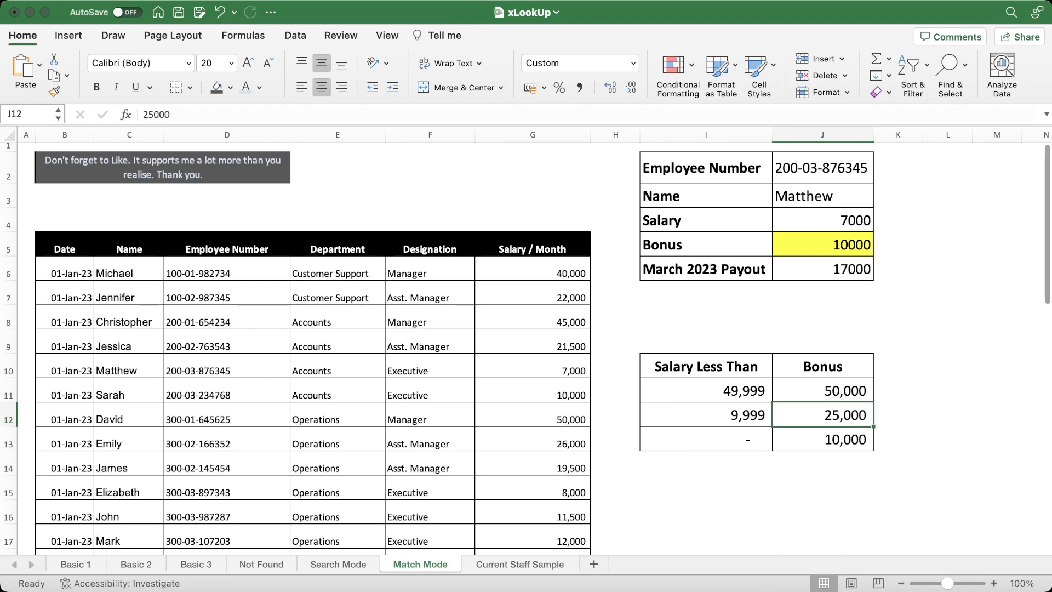
click(822, 244)
click(823, 415)
click(705, 415)
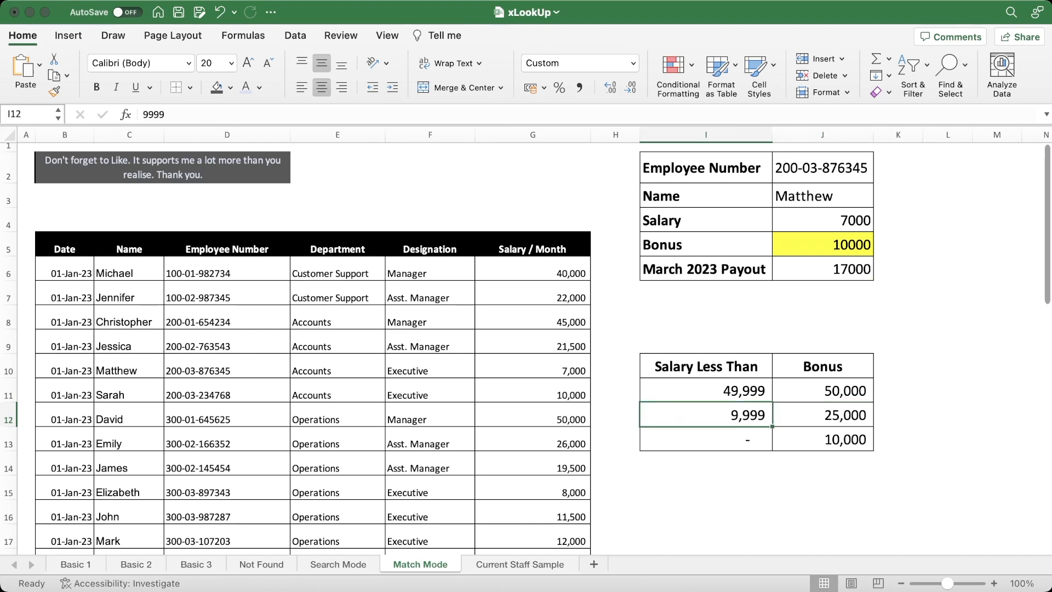
Remove the -1 match mode value from the XLOOKUP formula in J5.
click(823, 244)
key(F2)
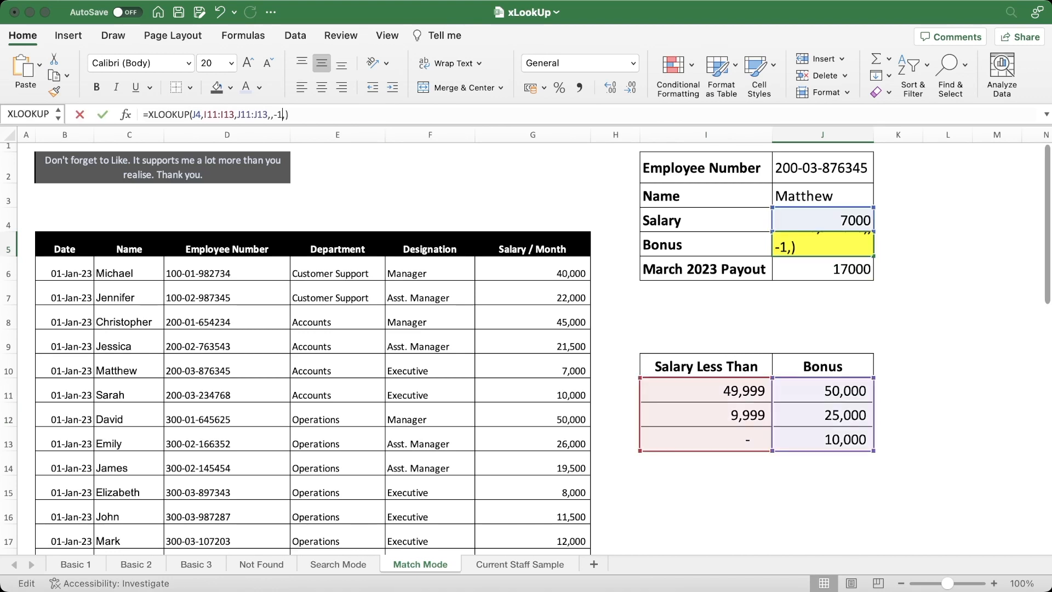
key(BackSpace)
key(BackSpace)
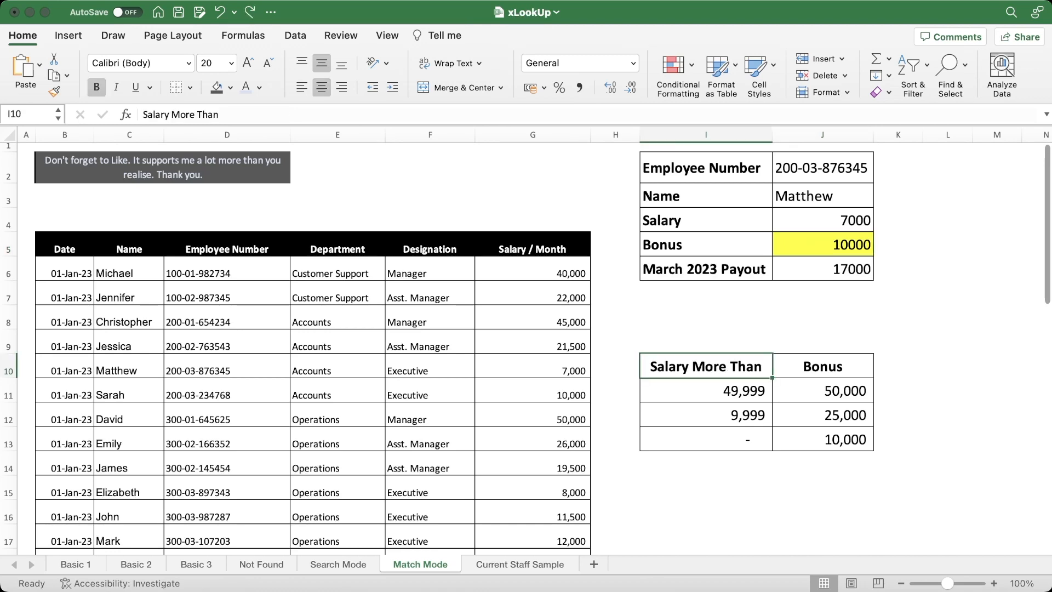
Change the employee number in J2 to that of the Operations Asst. Manager listed in row 13.
click(706, 341)
click(822, 317)
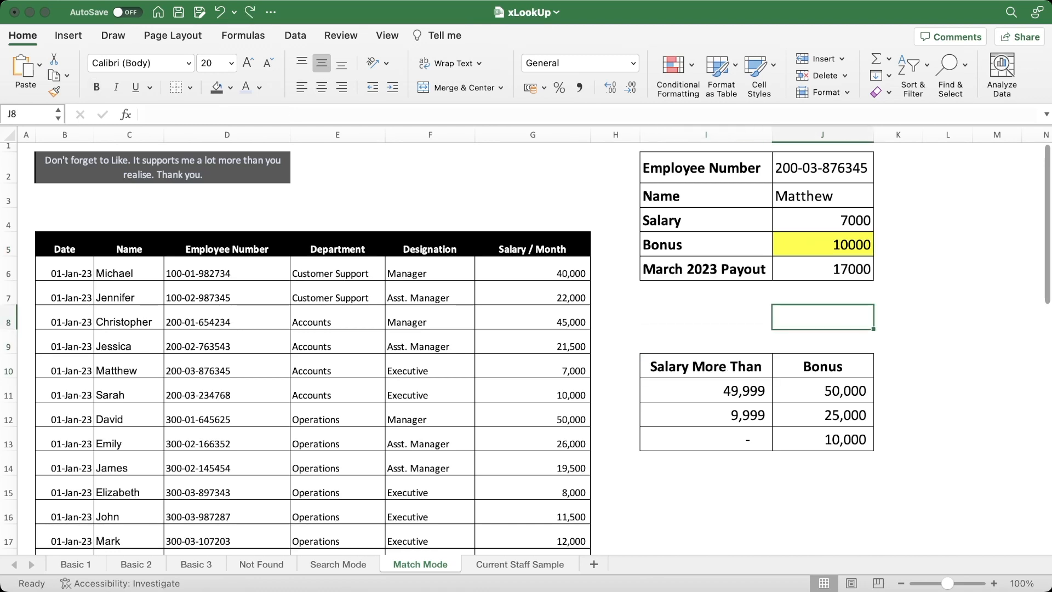
click(823, 168)
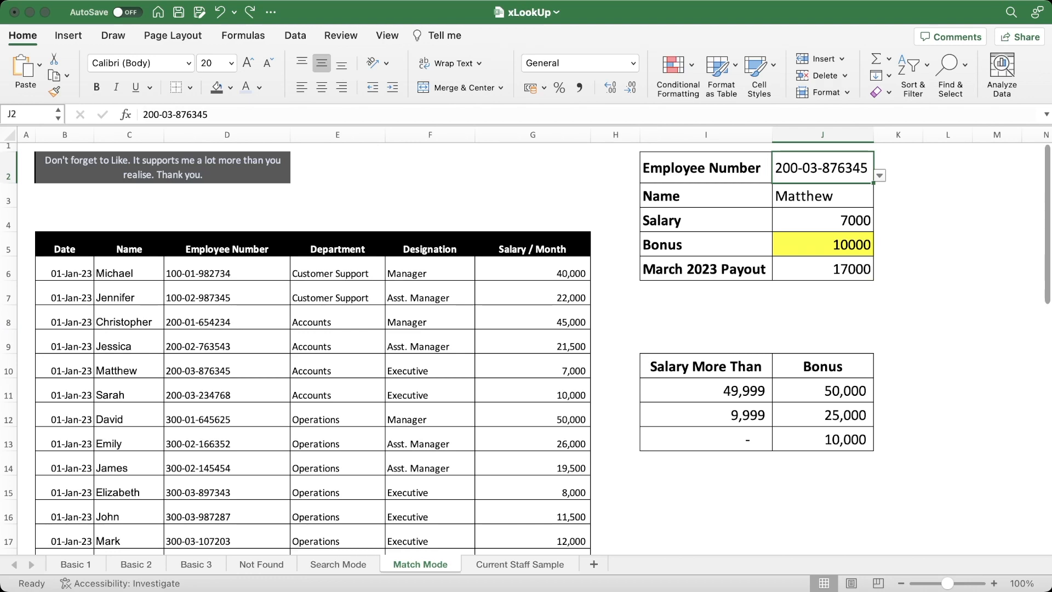
click(822, 299)
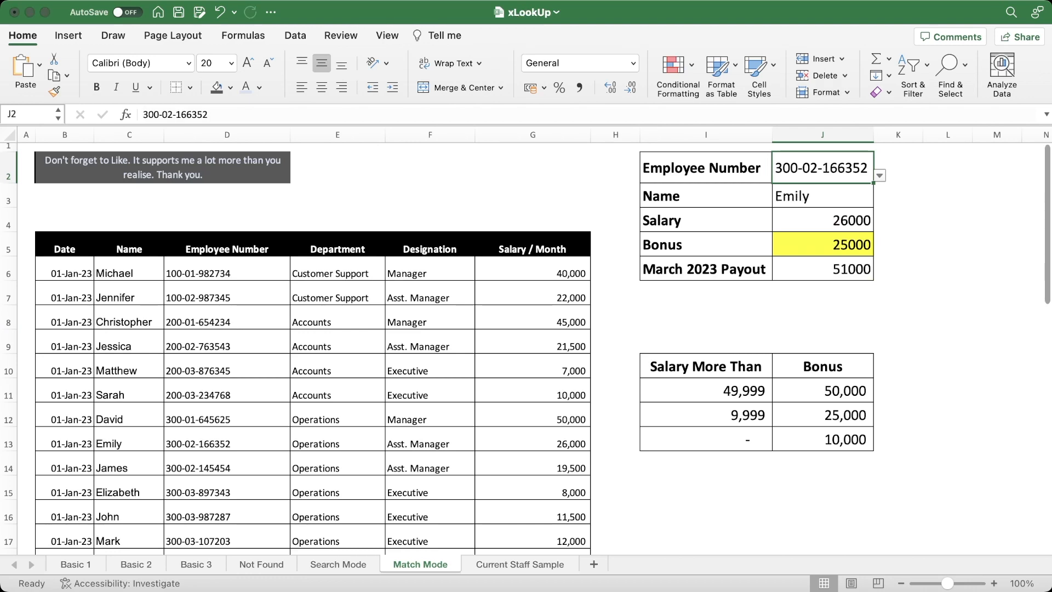
Check the chosen employee's name in J3 and locate their 01-Mar-23 record, selecting C42:G42.
click(823, 195)
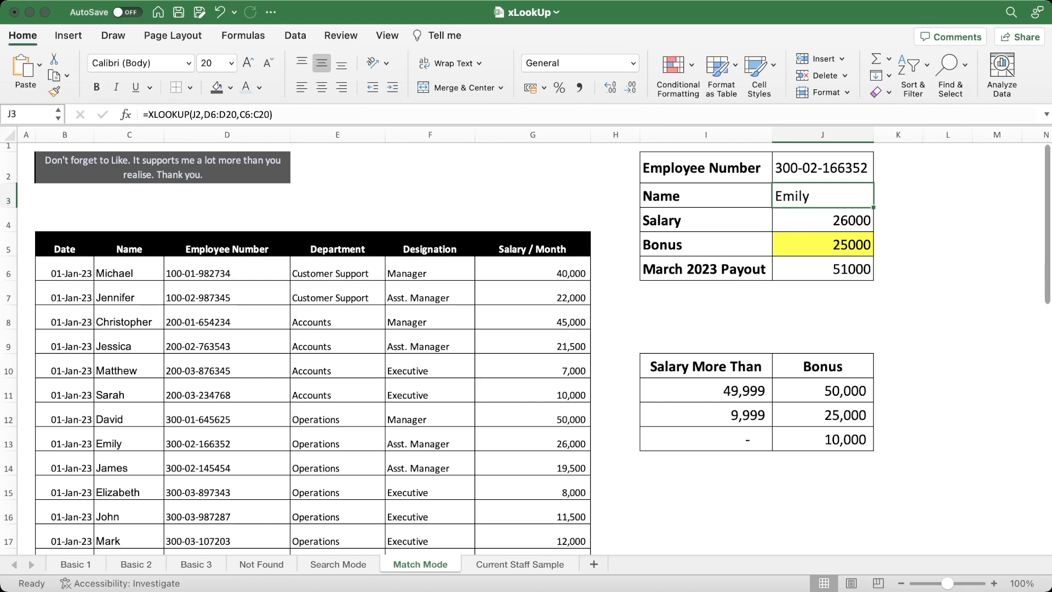
scroll(526, 346, down, 10)
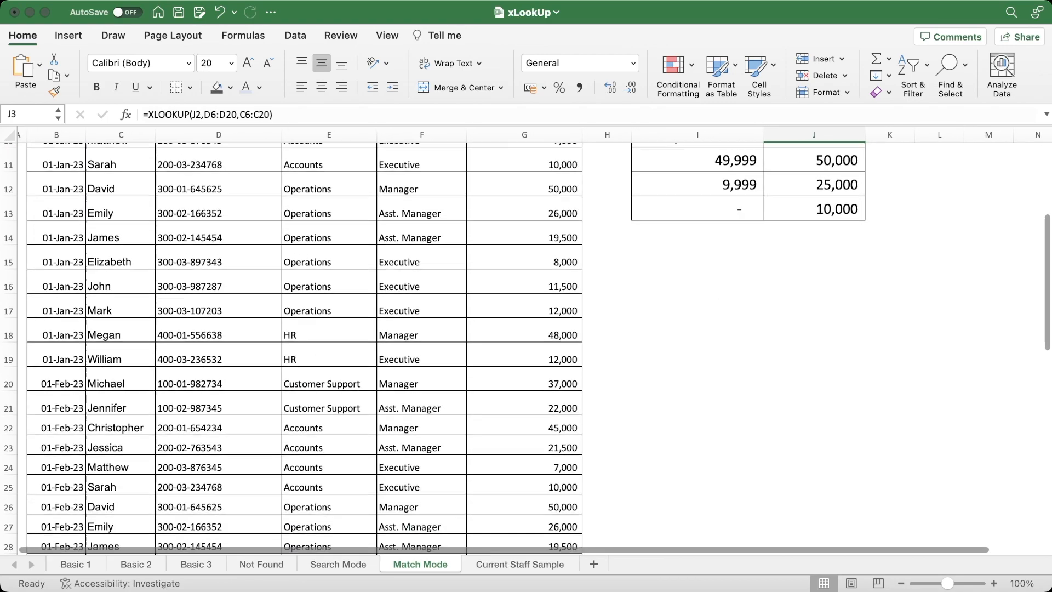
scroll(526, 345, down, 3)
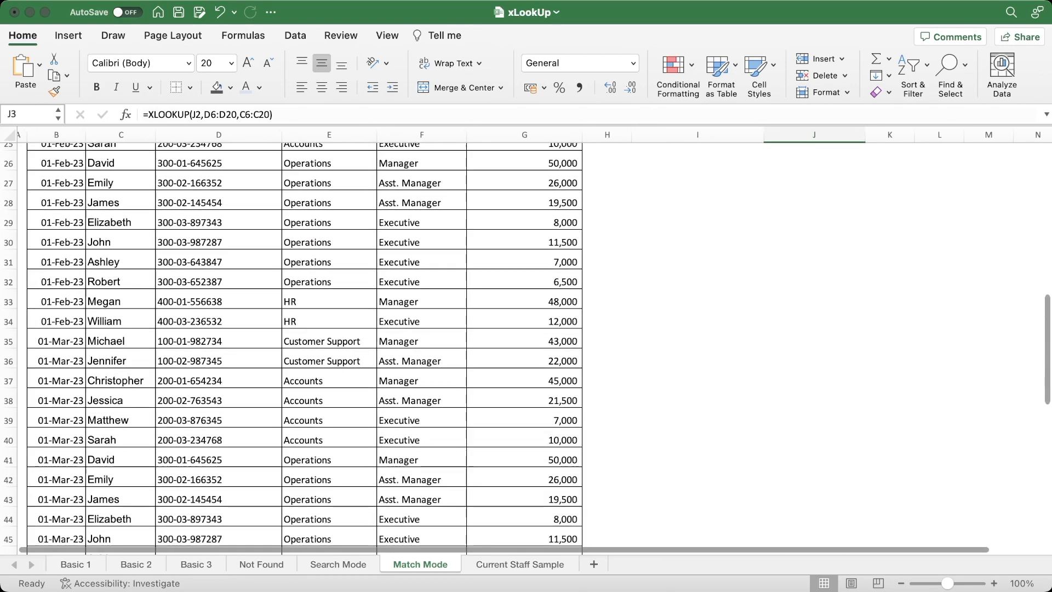
drag(122, 478, 540, 478)
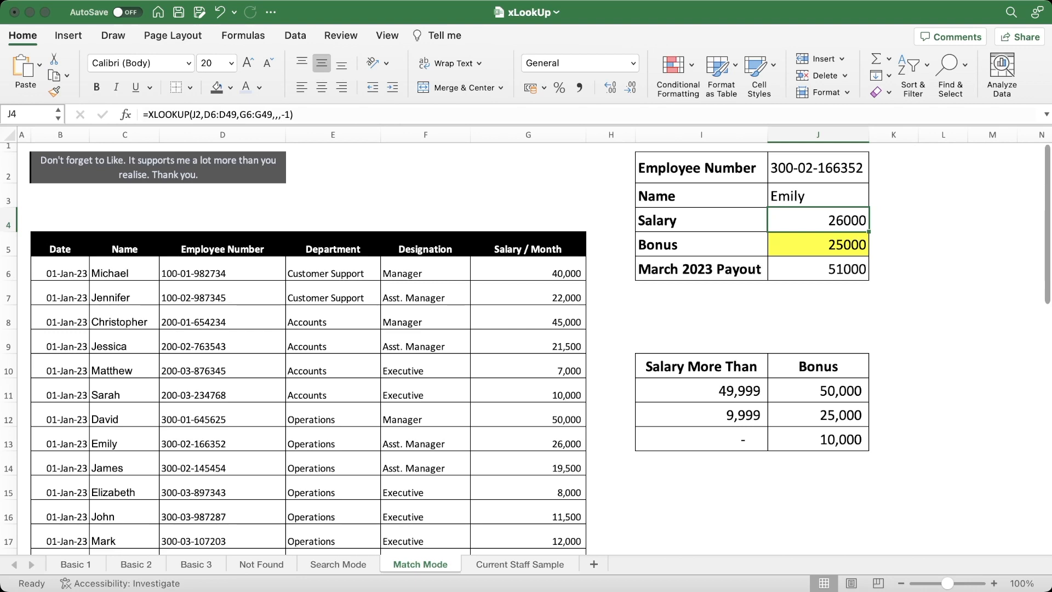
Compare the bonus tier in I12:J12 with the Bonus in I5:J5 and inspect the March 2023 Payout formula in J6.
click(702, 415)
key(shift+Right)
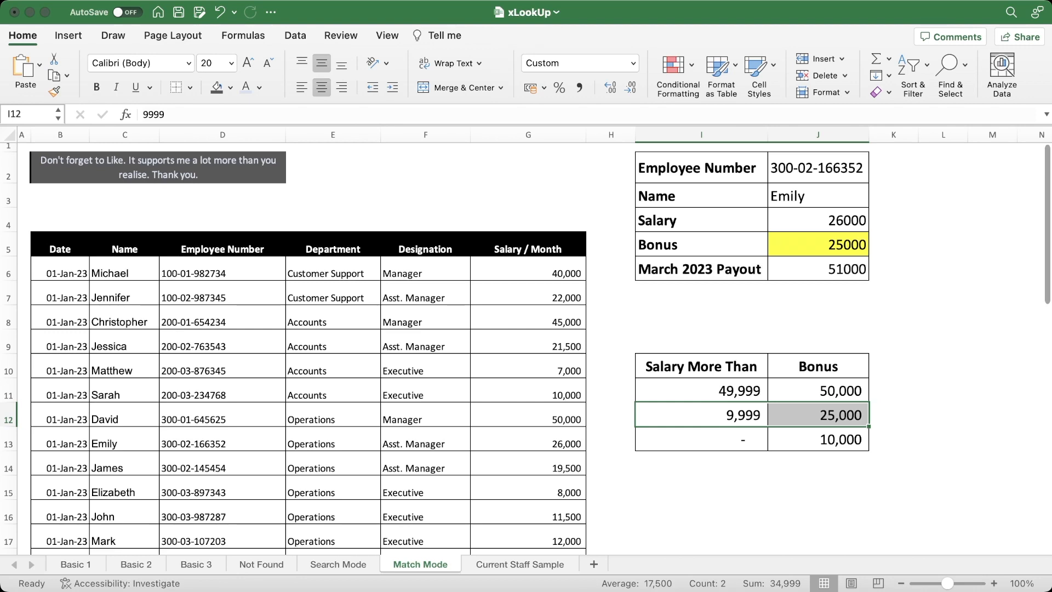
drag(701, 245, 818, 244)
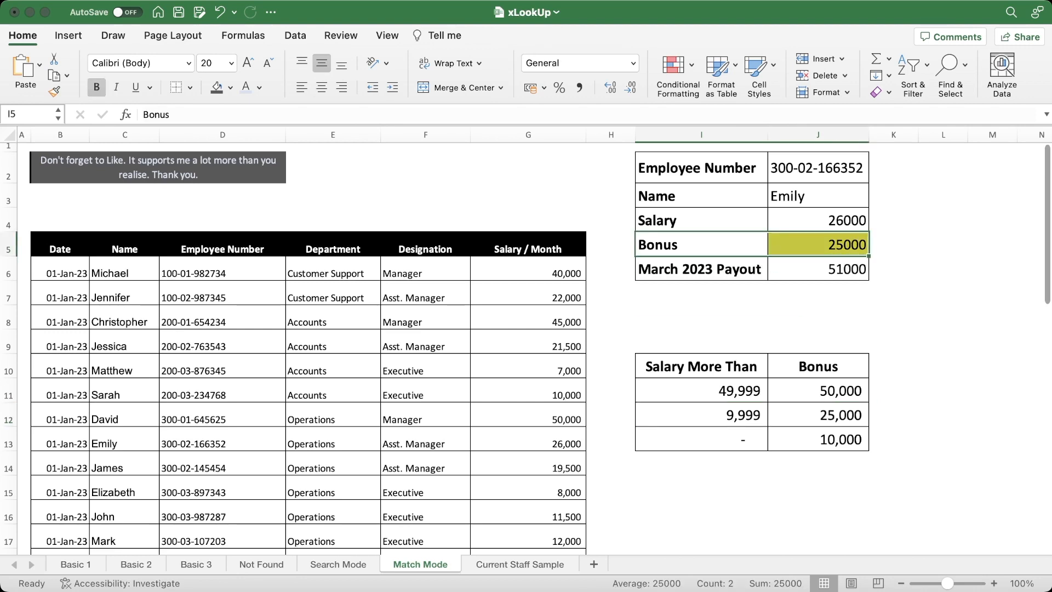
click(701, 269)
click(818, 269)
double_click(783, 269)
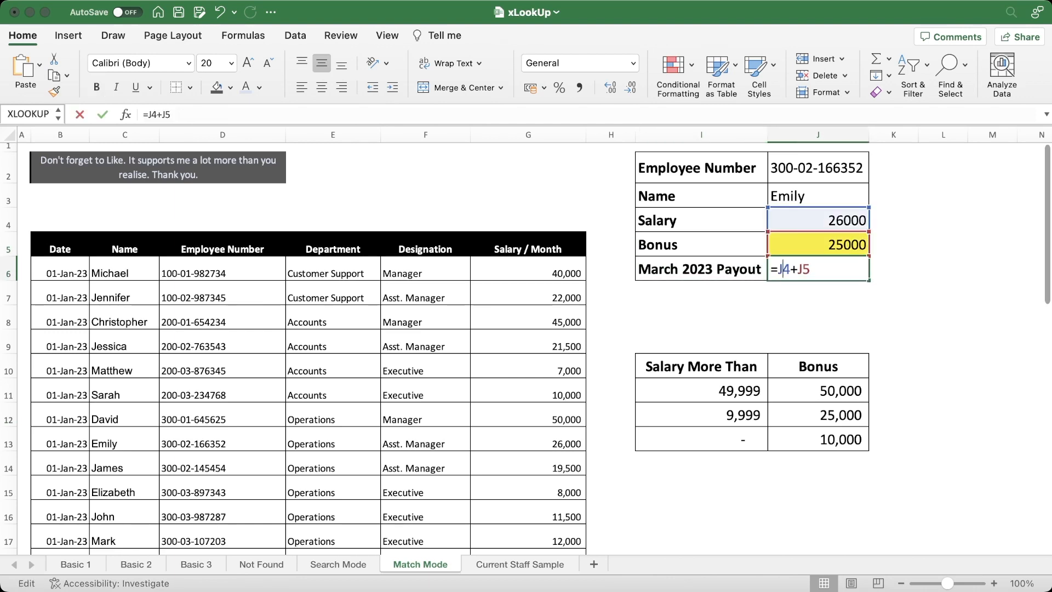
key(Escape)
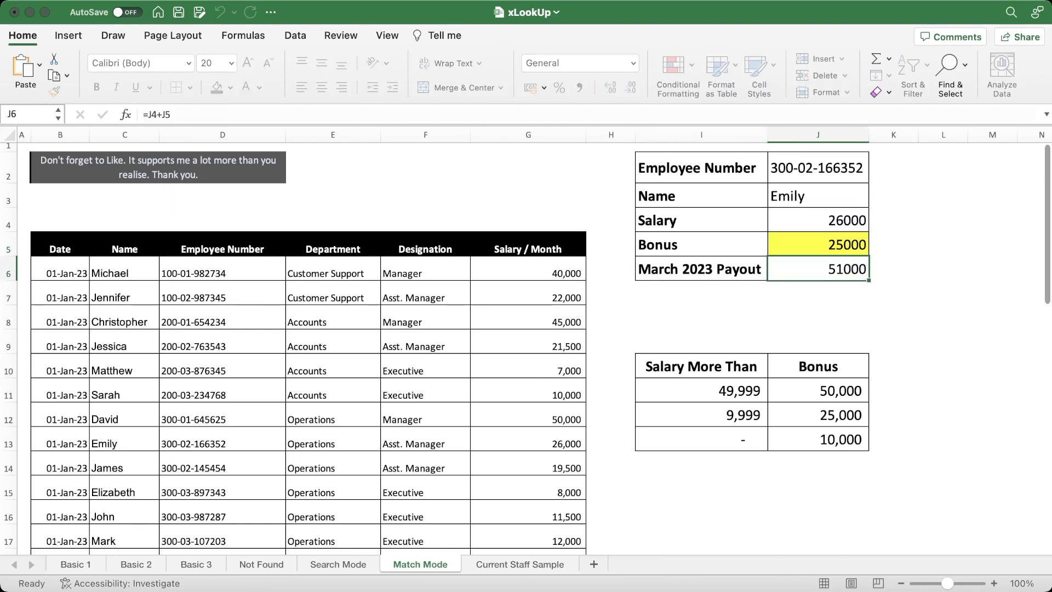